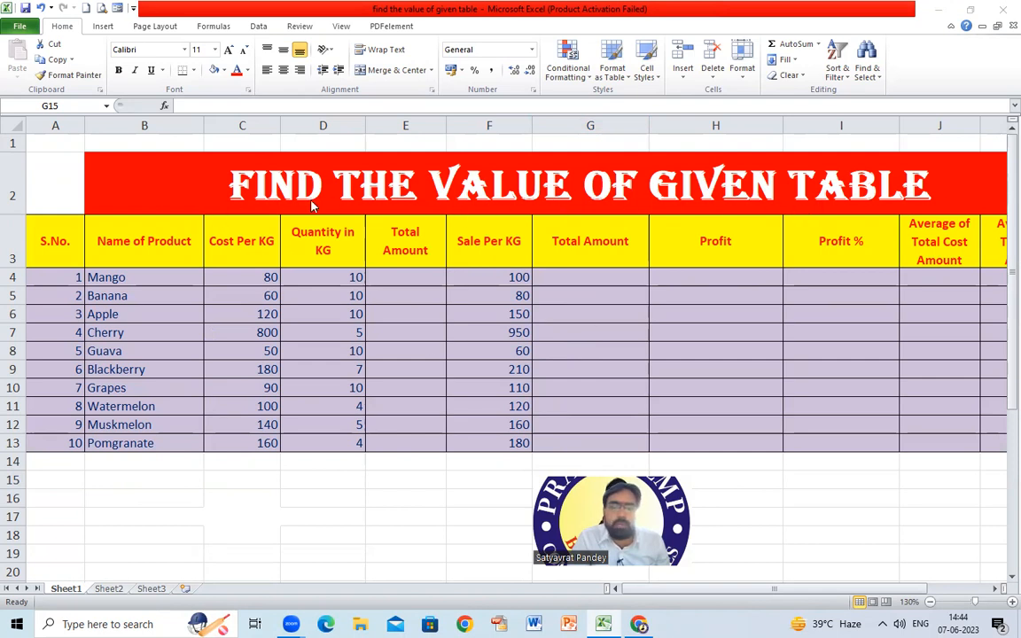
Review the table's empty calculation columns in row 4, its header row and the title banner
{"action": "left_click", "coordinate": [403, 278]}
{"action": "left_click", "coordinate": [621, 277]}
{"action": "left_click", "coordinate": [745, 278]}
{"action": "left_click", "coordinate": [847, 281]}
{"action": "left_click", "coordinate": [939, 281]}
{"action": "left_click", "coordinate": [999, 278]}
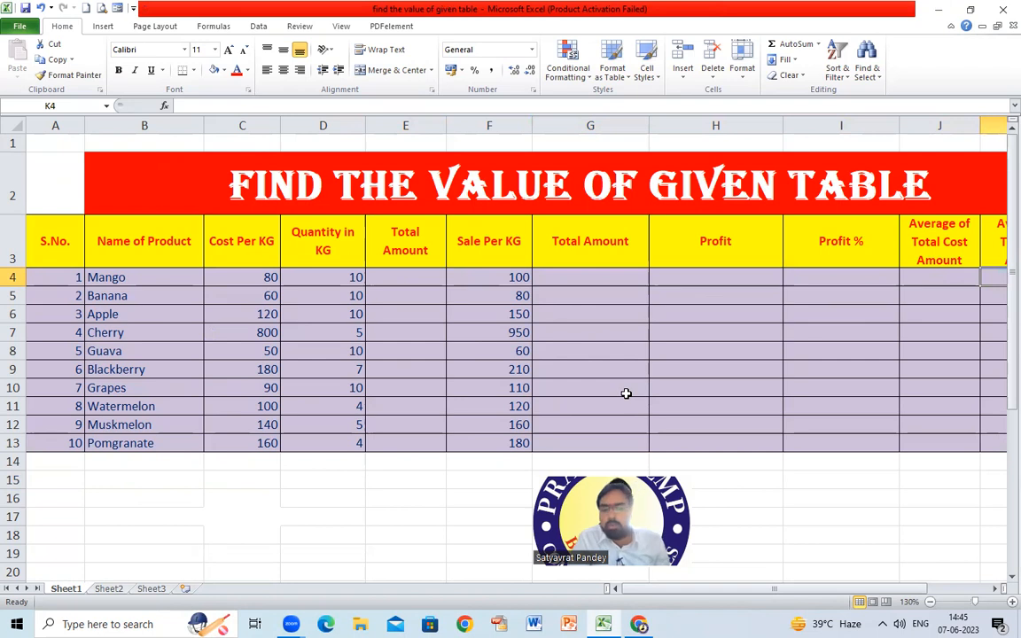
{"action": "left_click", "coordinate": [87, 182]}
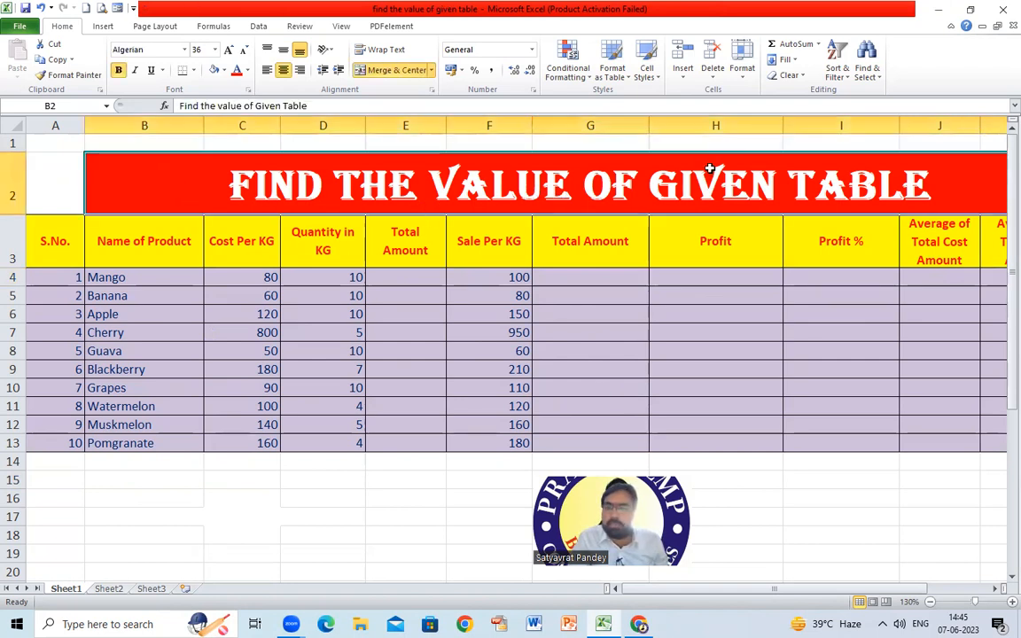
{"action": "left_click", "coordinate": [171, 237]}
{"action": "left_click", "coordinate": [230, 187]}
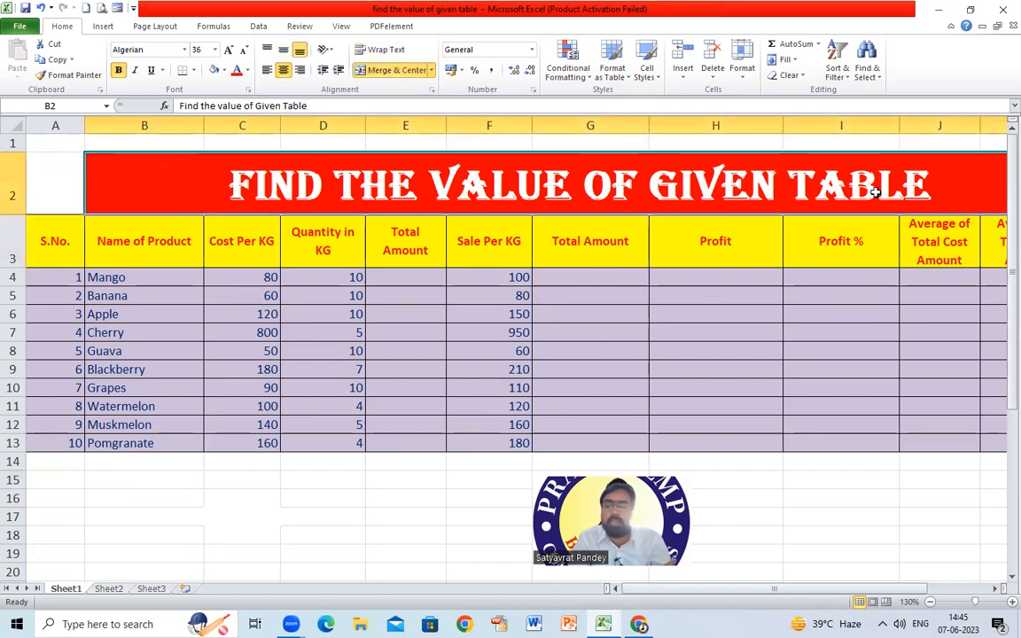
Merge cells B16:E18 below the table and fill the merged block red
{"action": "left_click_drag", "start_coordinate": [142, 505], "coordinate": [402, 534]}
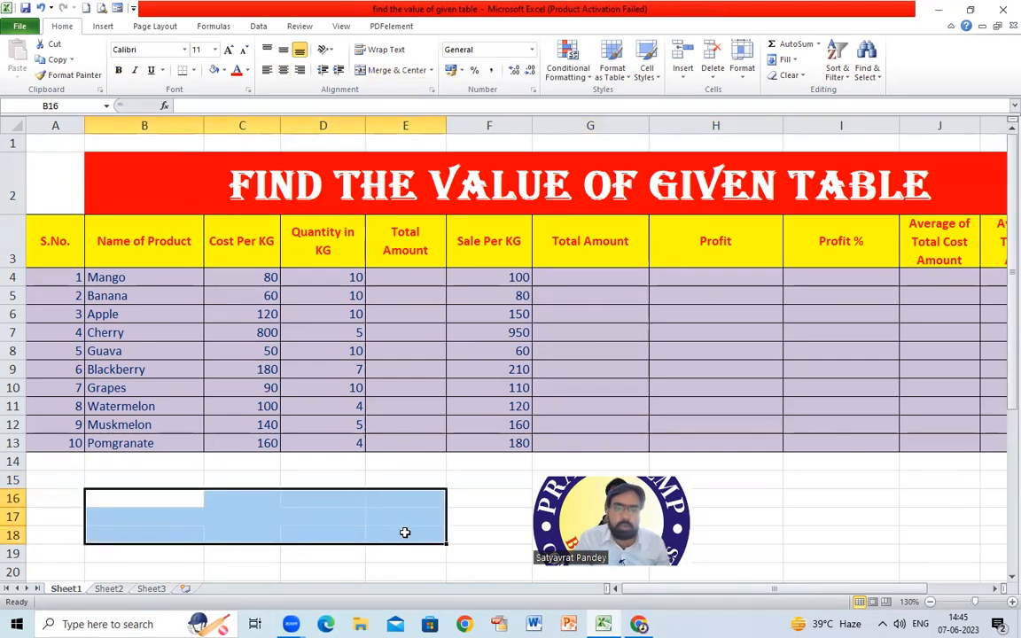
{"action": "right_click", "coordinate": [219, 506]}
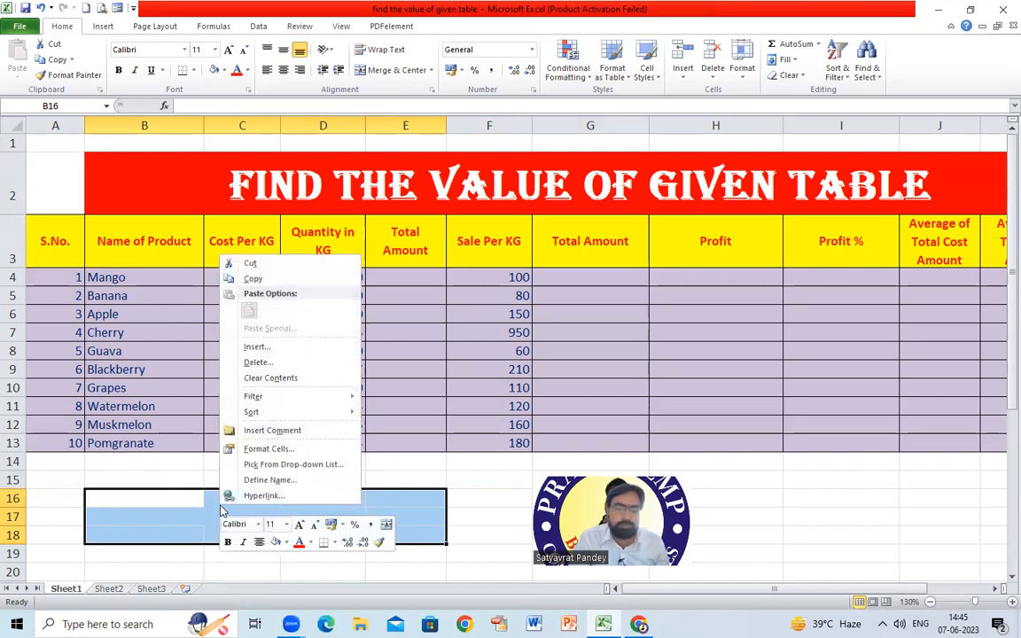
{"action": "left_click", "coordinate": [269, 449]}
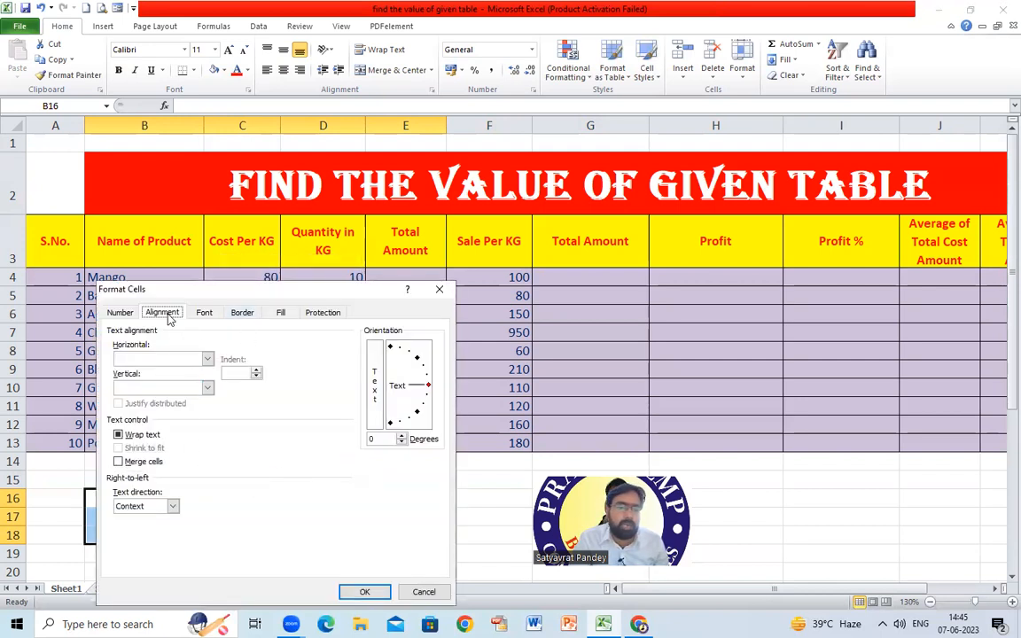
{"action": "left_click", "coordinate": [144, 463]}
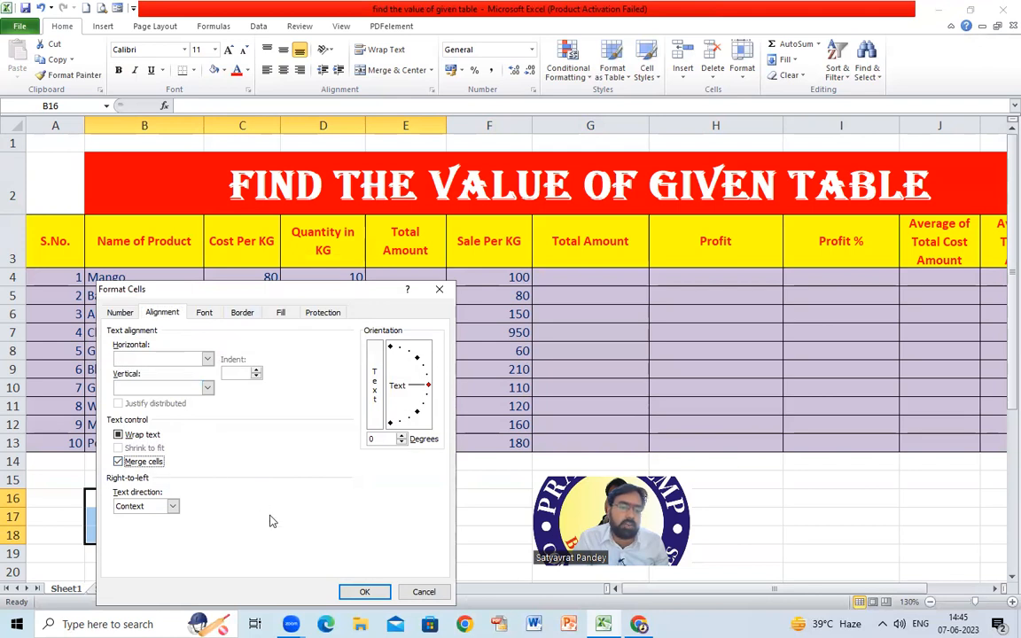
{"action": "left_click", "coordinate": [365, 593]}
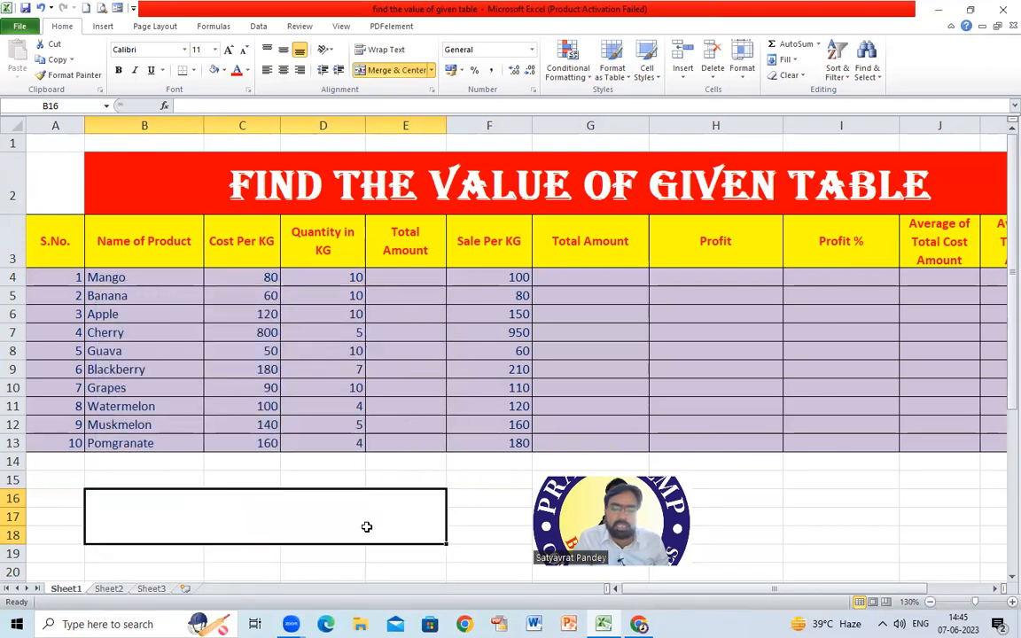
{"action": "left_click", "coordinate": [222, 70]}
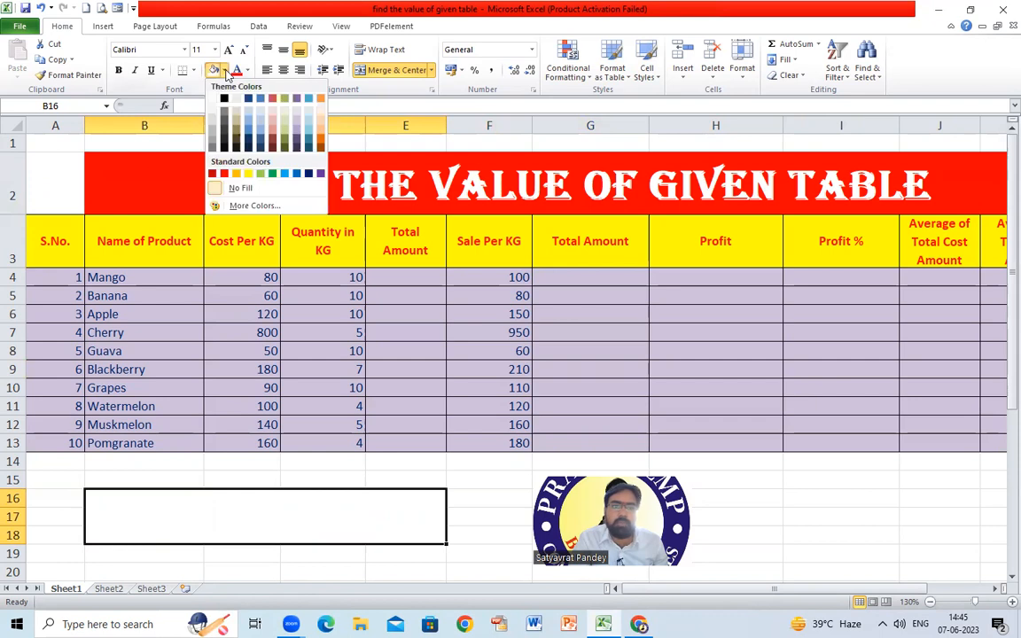
{"action": "left_click", "coordinate": [225, 175]}
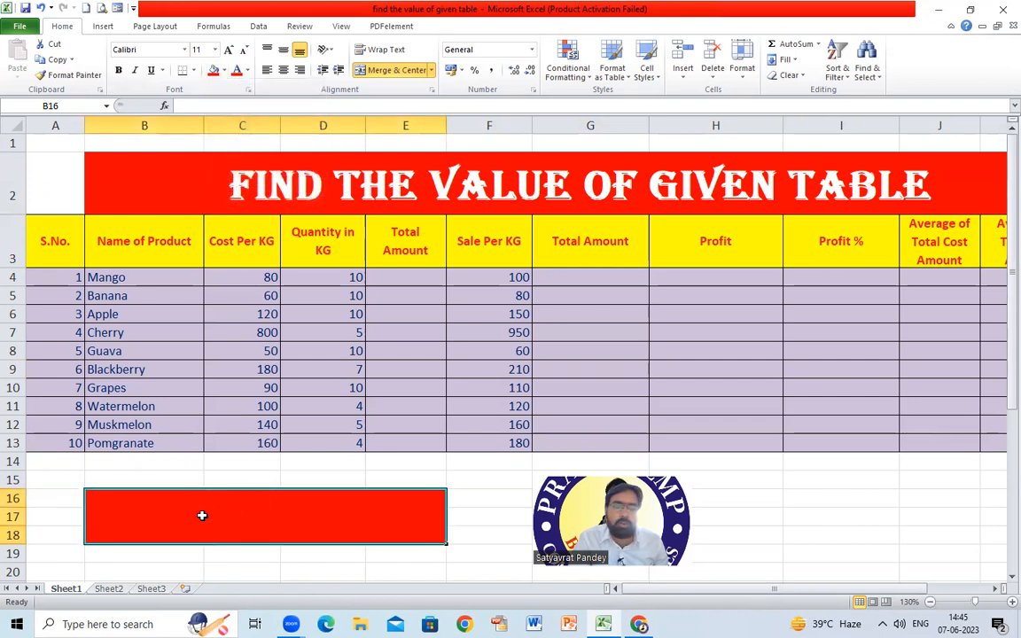
Enter the text "Find" in the merged red block using a white font color
{"action": "double_click", "coordinate": [202, 516]}
{"action": "left_click", "coordinate": [248, 70]}
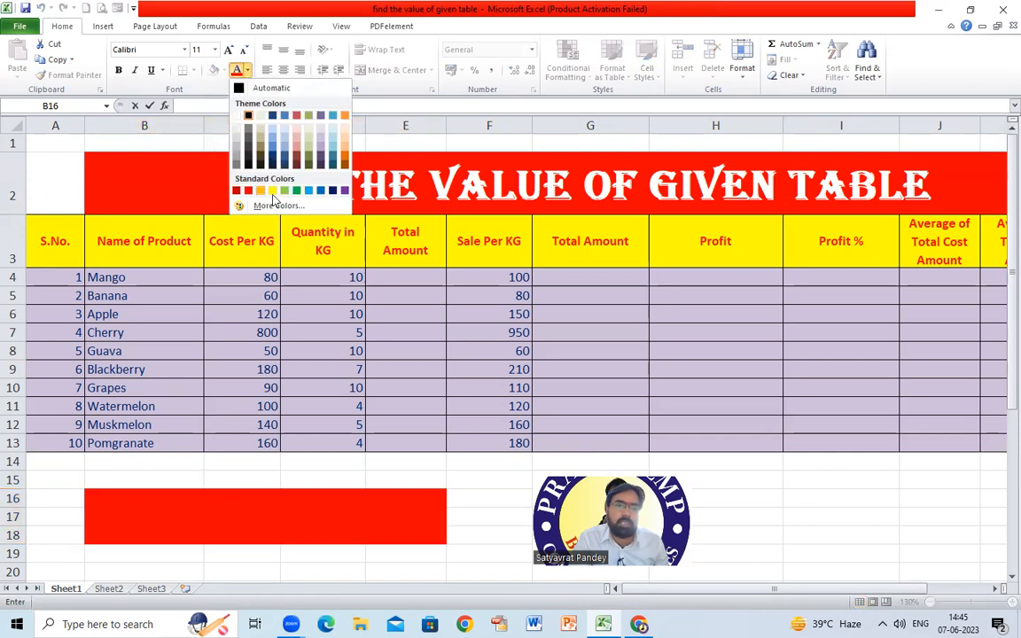
{"action": "left_click", "coordinate": [239, 114]}
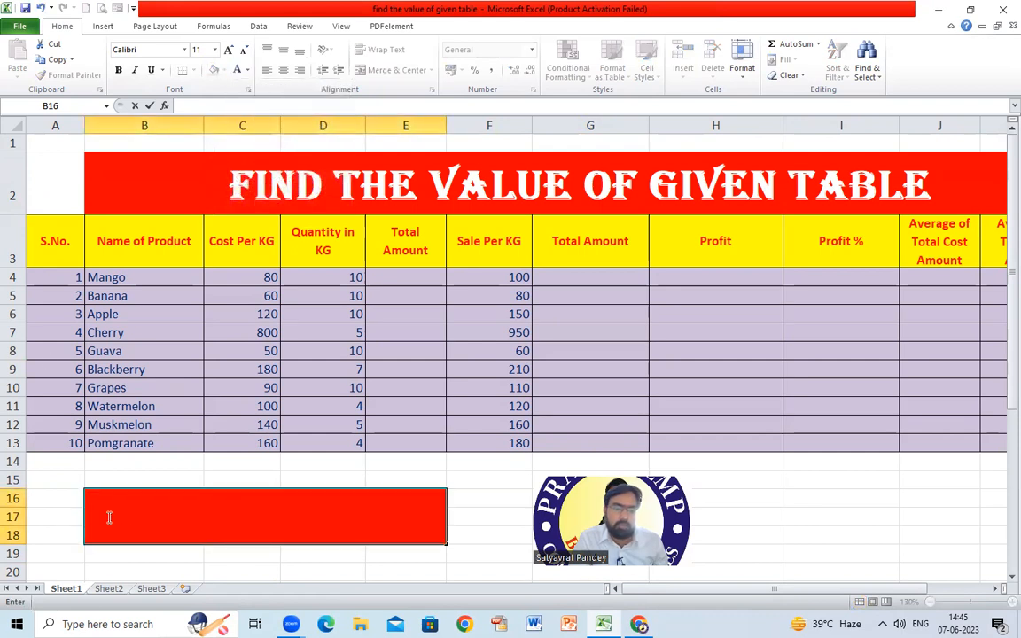
{"action": "type", "text": "Find"}
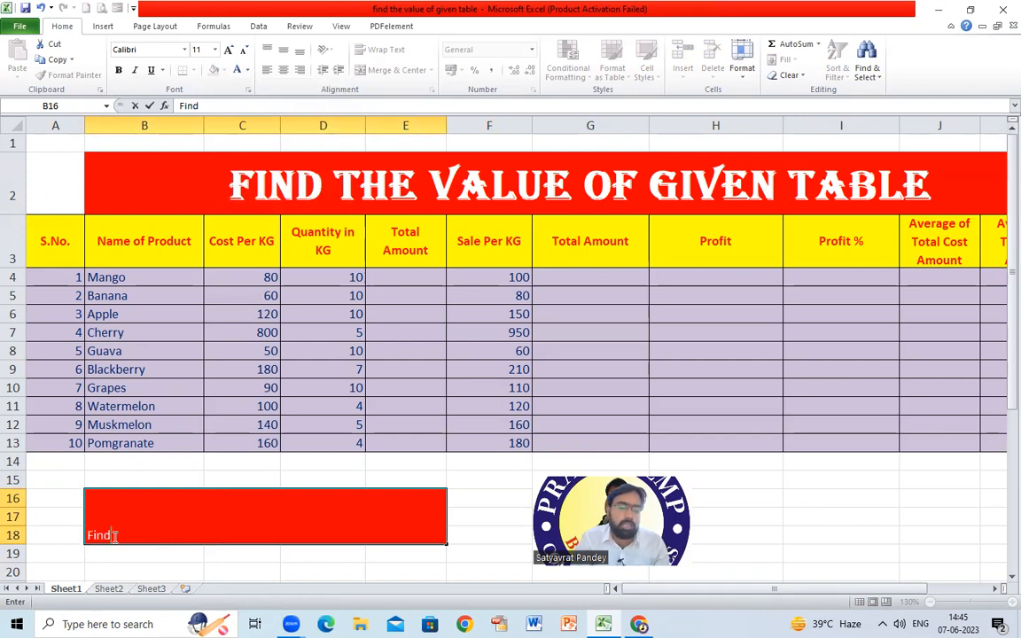
Enlarge the word "Find" in the merged block to font size 24
{"action": "double_click", "coordinate": [99, 535]}
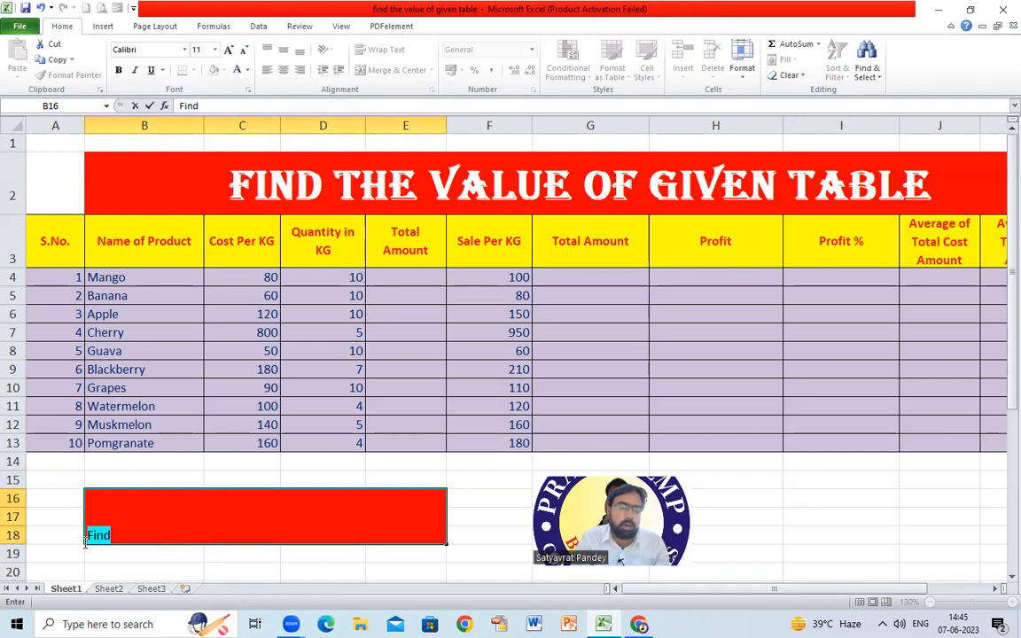
{"action": "left_click", "coordinate": [228, 50]}
{"action": "left_click", "coordinate": [228, 49]}
{"action": "left_click", "coordinate": [228, 49]}
{"action": "left_click", "coordinate": [227, 49]}
{"action": "left_click", "coordinate": [228, 50]}
{"action": "left_click", "coordinate": [228, 50]}
{"action": "left_click", "coordinate": [227, 49]}
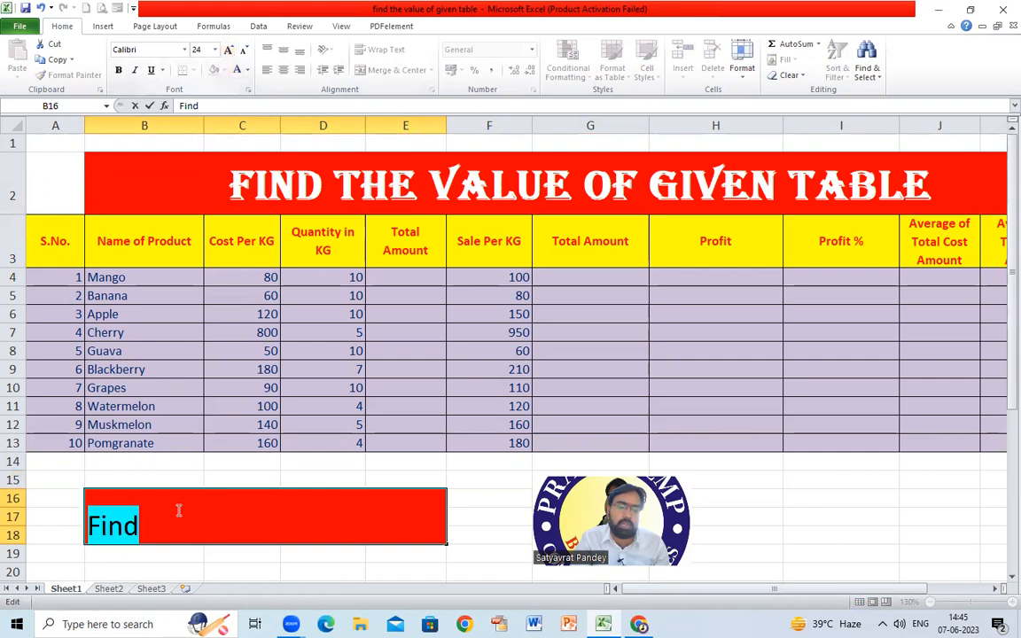
{"action": "left_click", "coordinate": [179, 511]}
{"action": "left_click", "coordinate": [188, 552]}
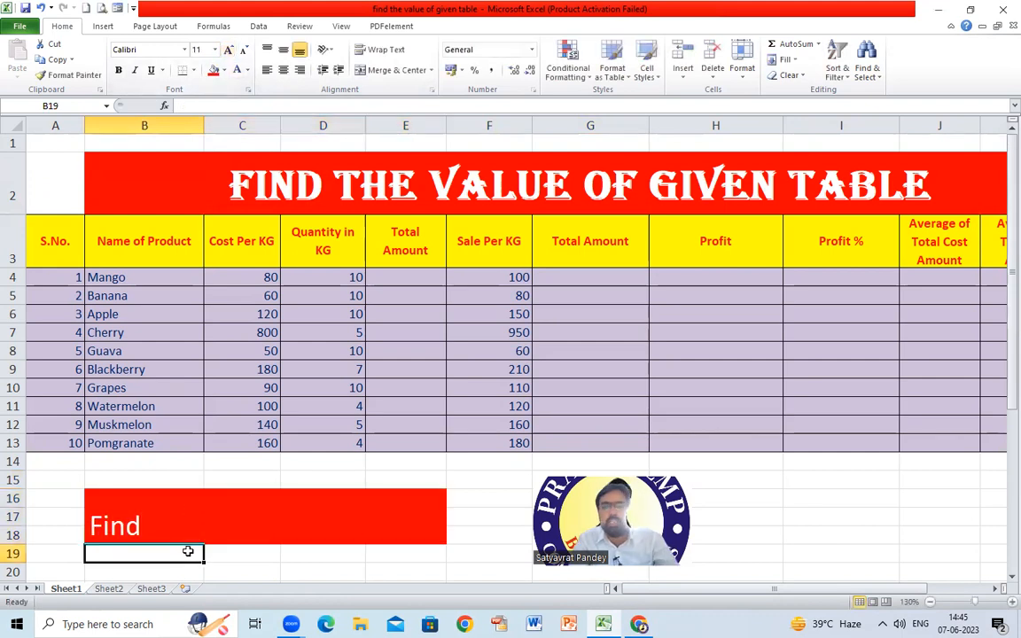
Delete the text in the merged block and set its fill to No Fill
{"action": "left_click", "coordinate": [153, 507]}
{"action": "key", "text": "Delete"}
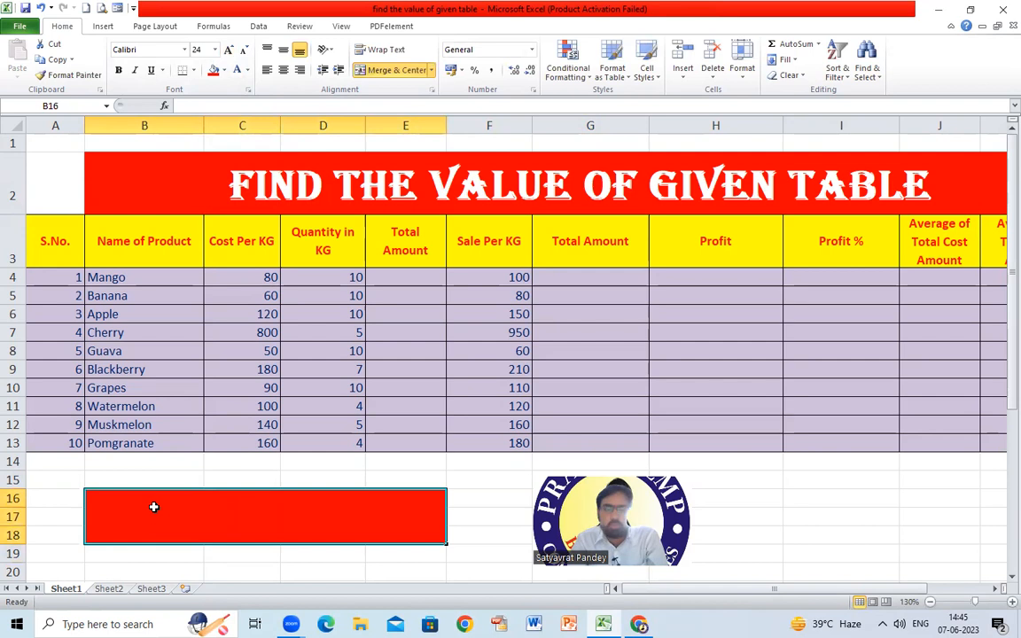
{"action": "left_click", "coordinate": [225, 71]}
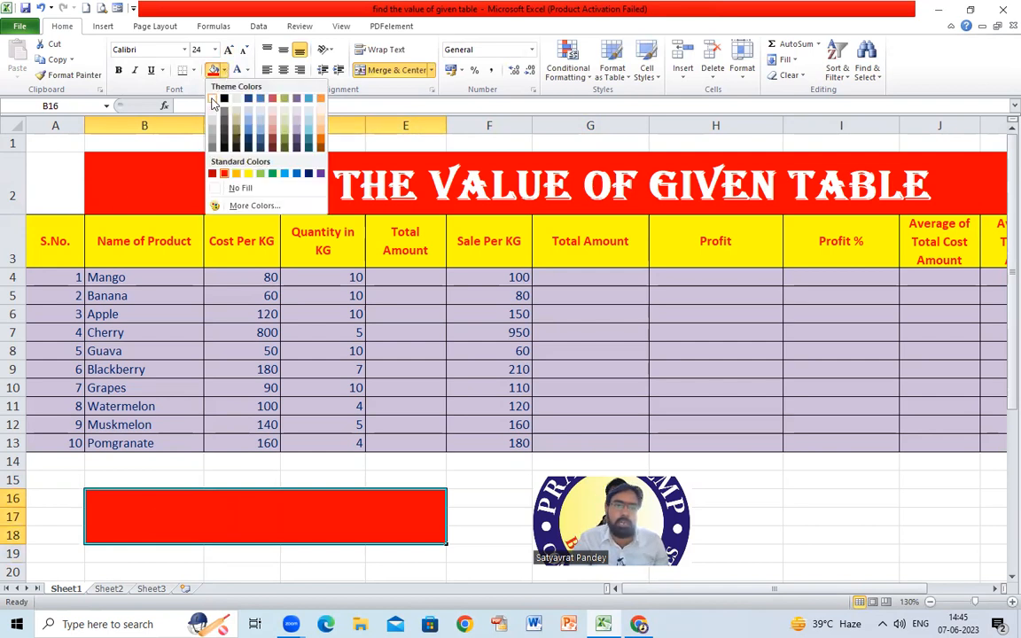
{"action": "left_click", "coordinate": [240, 189]}
Unmerge the block B16:E18 back into separate cells
{"action": "right_click", "coordinate": [126, 509]}
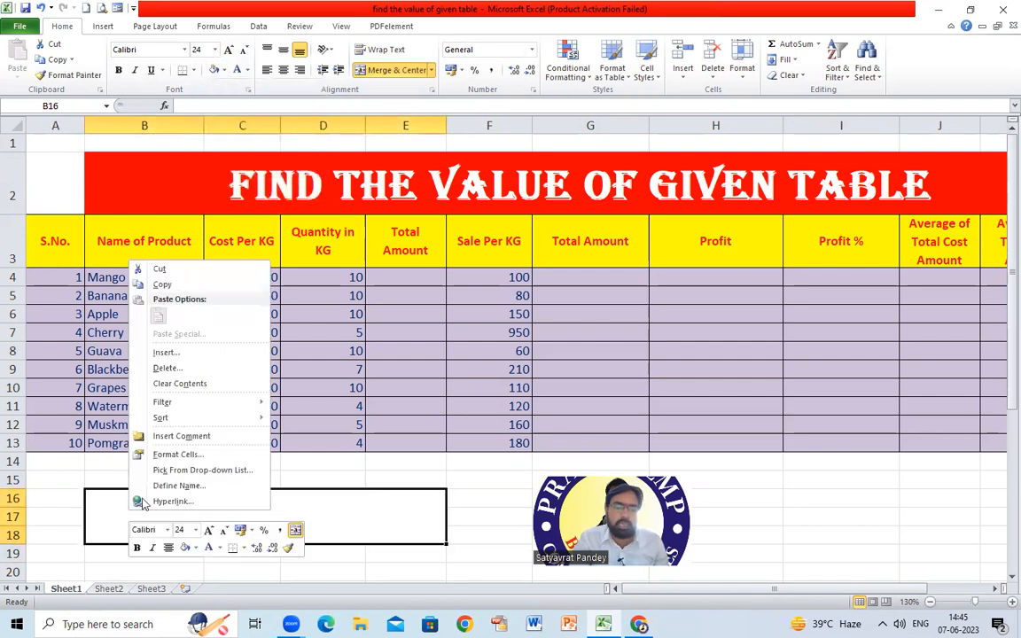
{"action": "left_click", "coordinate": [178, 454]}
{"action": "left_click", "coordinate": [24, 463]}
{"action": "left_click", "coordinate": [271, 593]}
{"action": "left_click", "coordinate": [303, 497]}
Reduce the height of row 16 to near that of the neighbouring rows
{"action": "left_click_drag", "start_coordinate": [121, 481], "coordinate": [430, 557]}
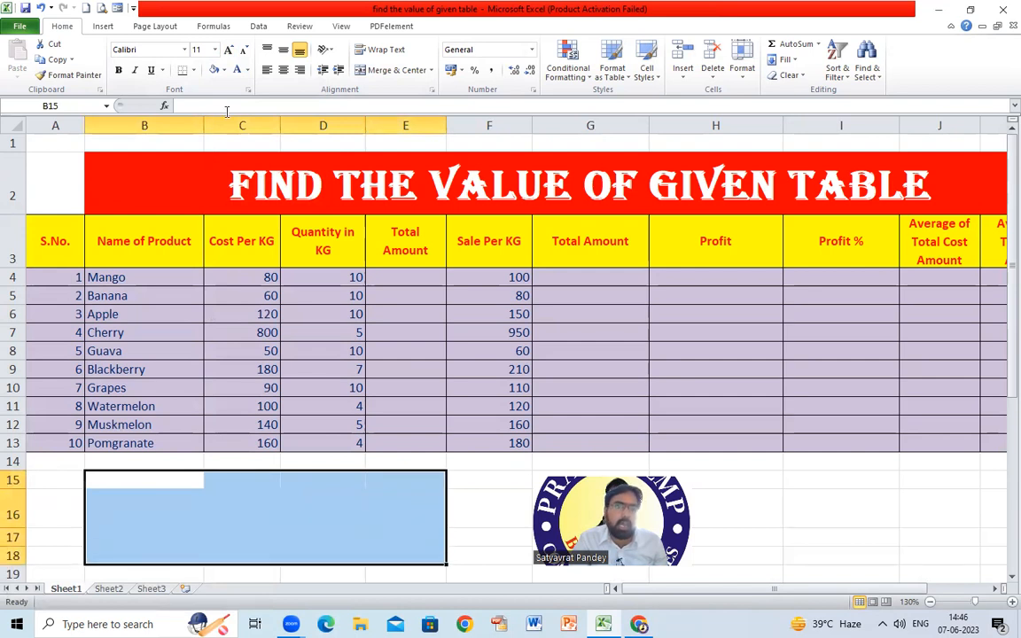
{"action": "left_click", "coordinate": [182, 508]}
{"action": "left_click", "coordinate": [228, 514]}
{"action": "left_click", "coordinate": [314, 508]}
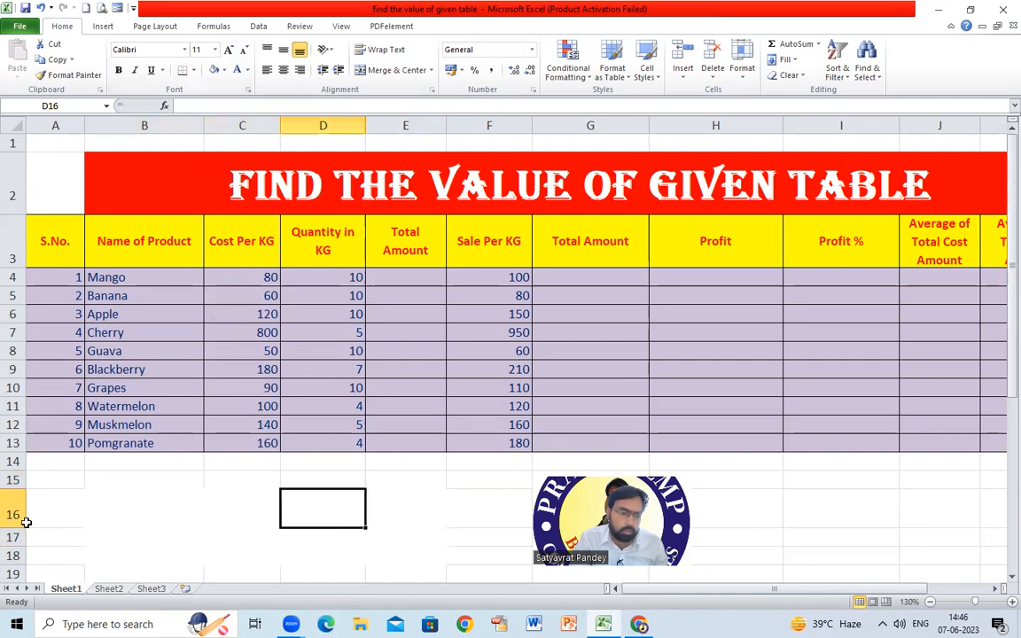
{"action": "left_click_drag", "start_coordinate": [14, 527], "coordinate": [12, 510]}
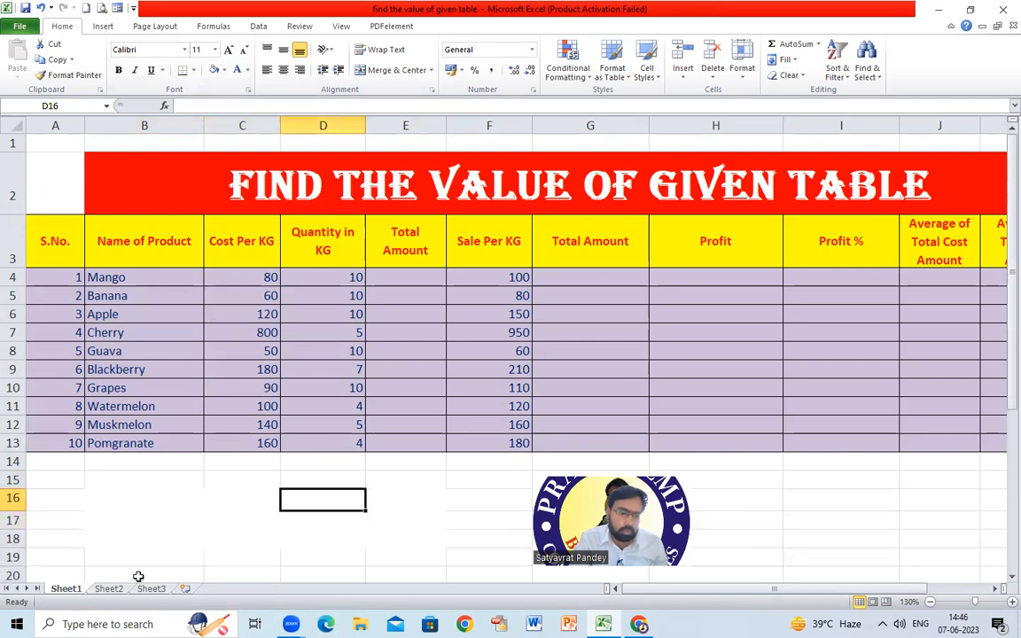
Fill the range A15:F19 with white and set its font color to Automatic
{"action": "left_click", "coordinate": [157, 549]}
{"action": "left_click", "coordinate": [155, 533]}
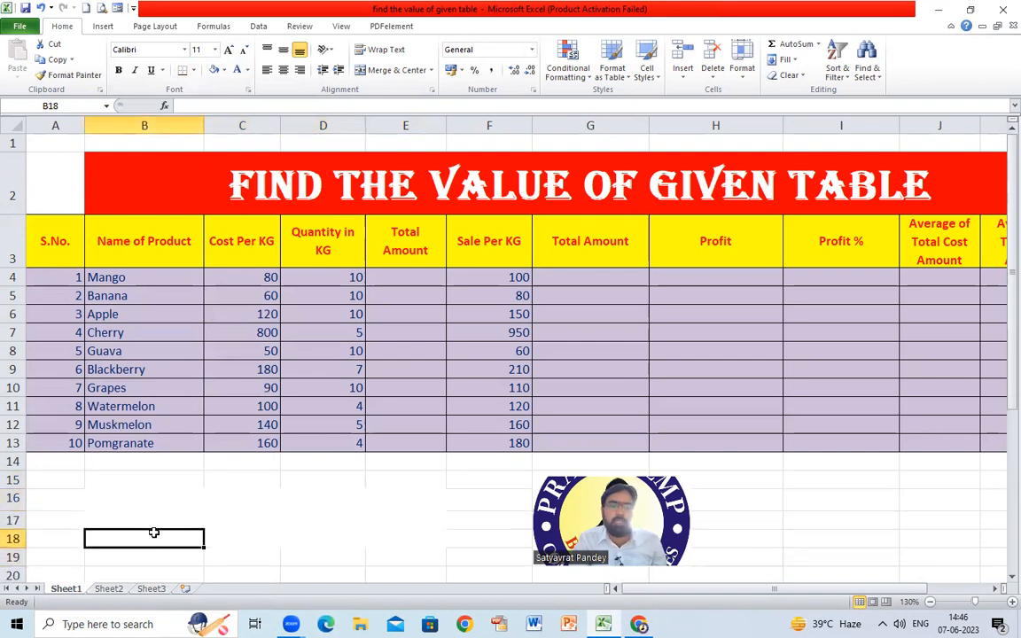
{"action": "left_click_drag", "start_coordinate": [80, 480], "coordinate": [479, 556]}
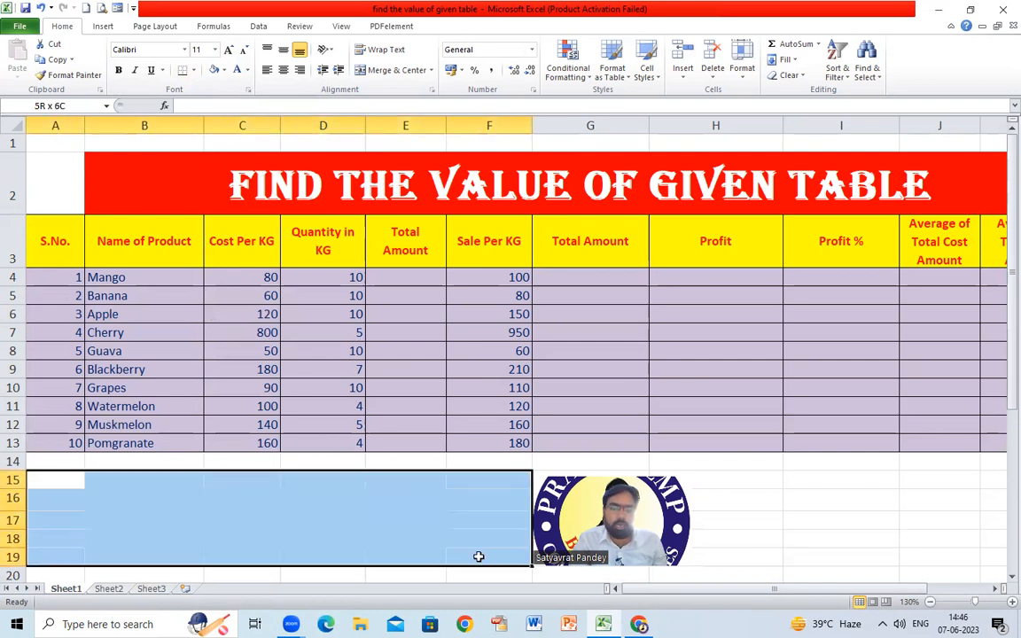
{"action": "left_click", "coordinate": [194, 71]}
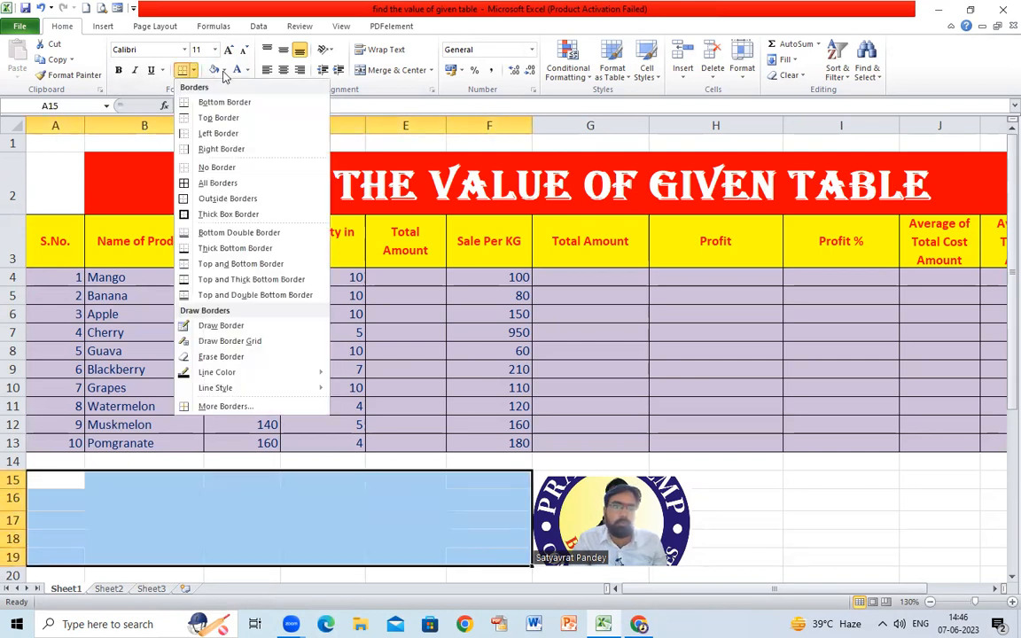
{"action": "left_click", "coordinate": [225, 70]}
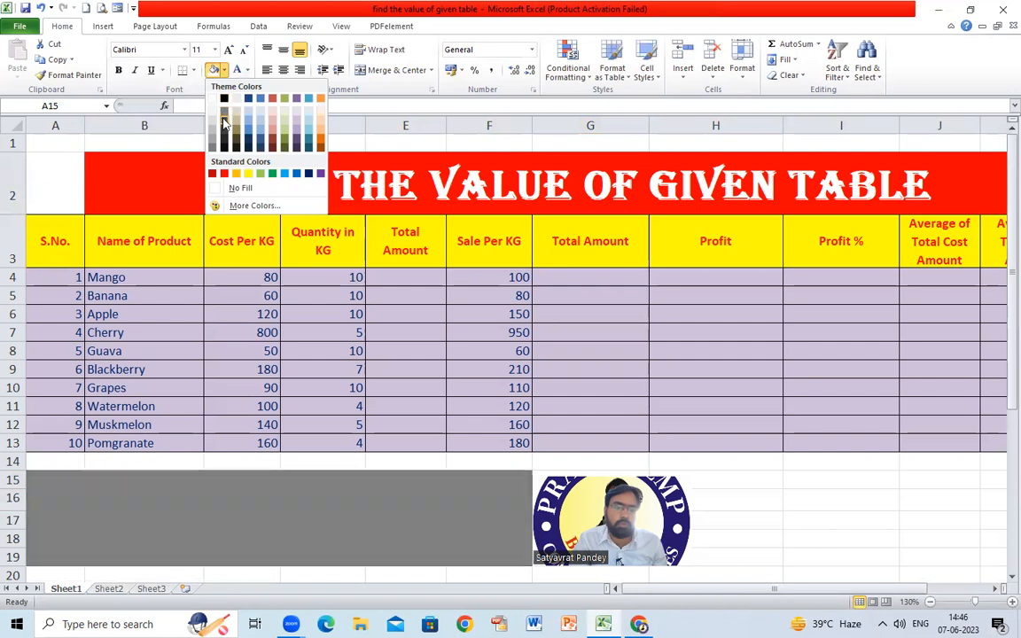
{"action": "left_click", "coordinate": [212, 98]}
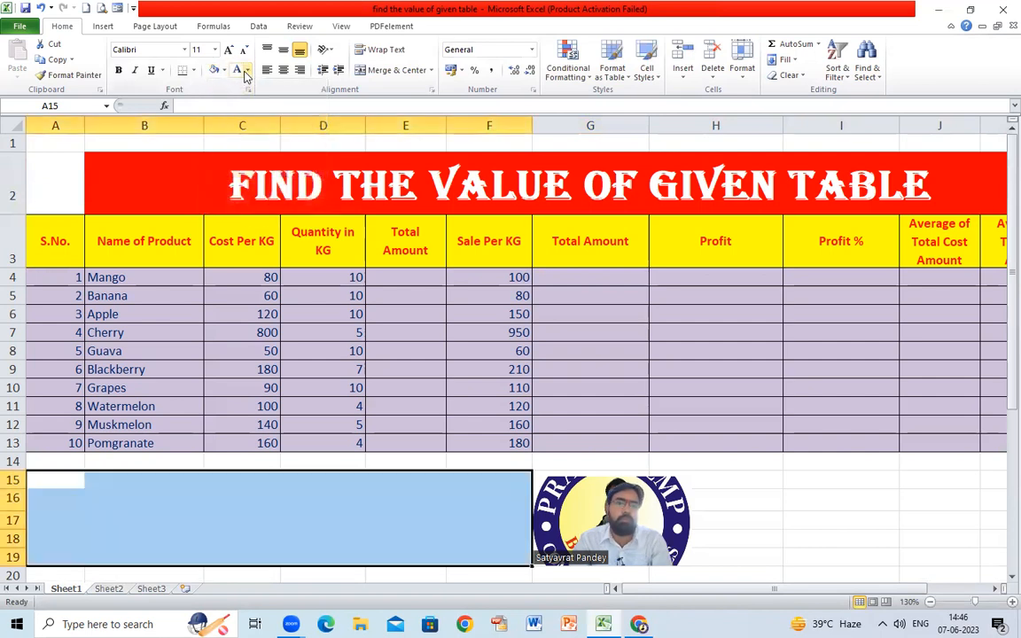
{"action": "left_click", "coordinate": [247, 71]}
{"action": "left_click", "coordinate": [238, 89]}
{"action": "left_click", "coordinate": [145, 481]}
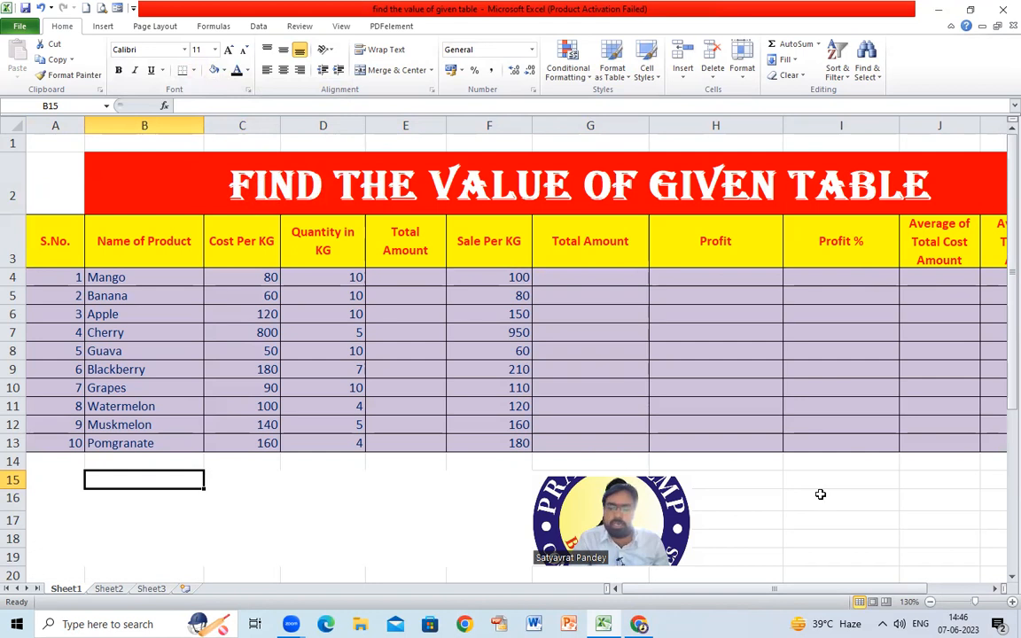
Enter the label "Average of Total Cost Amount" in cell C16
{"action": "left_click", "coordinate": [233, 494]}
{"action": "type", "text": "Average"}
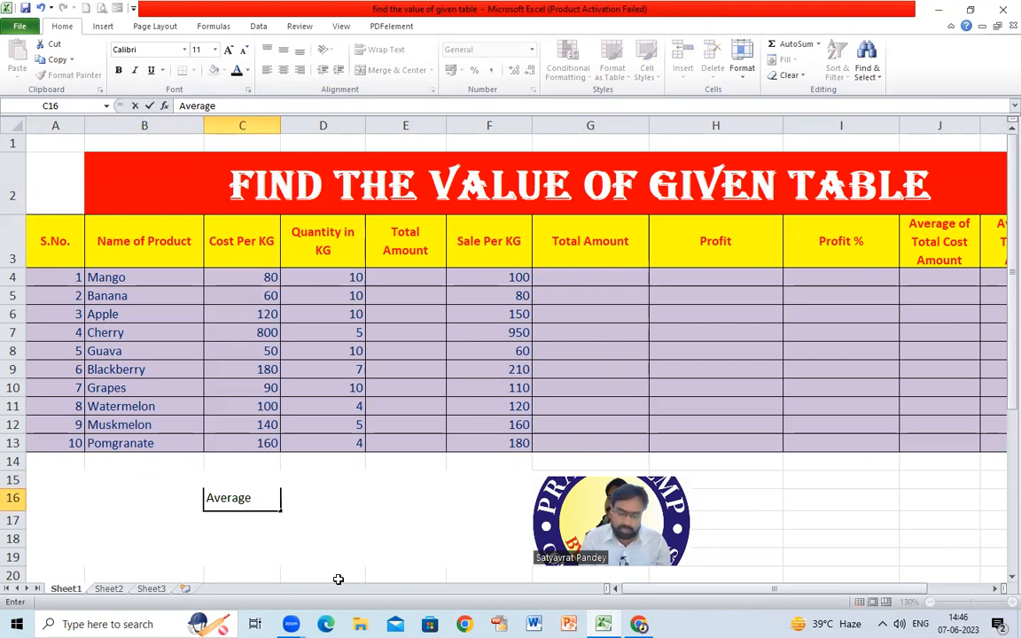
{"action": "type", "text": " of Tota"}
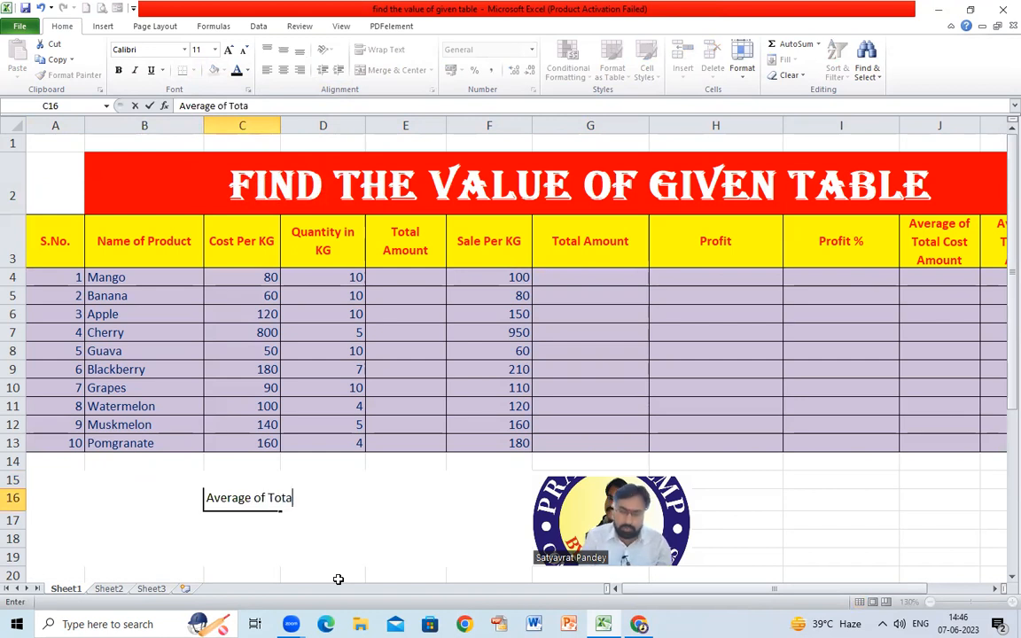
{"action": "type", "text": "l Cost Amount"}
{"action": "key", "text": "Return"}
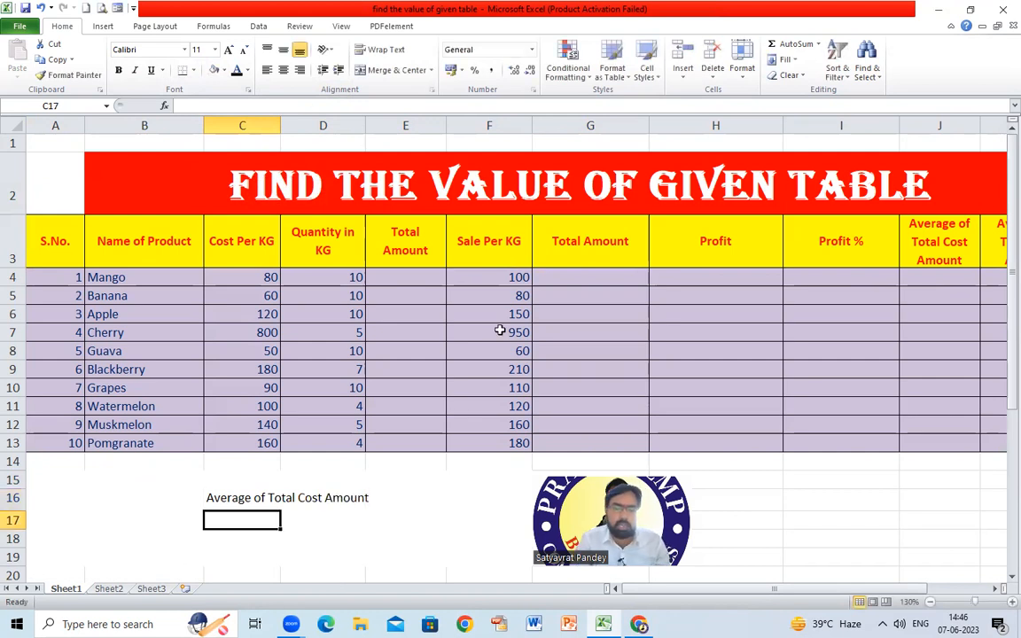
Apply text wrapping to the label in cell C16
{"action": "left_click", "coordinate": [239, 499]}
{"action": "right_click", "coordinate": [239, 498]}
{"action": "left_click", "coordinate": [283, 444]}
{"action": "left_click", "coordinate": [118, 433]}
{"action": "left_click", "coordinate": [363, 591]}
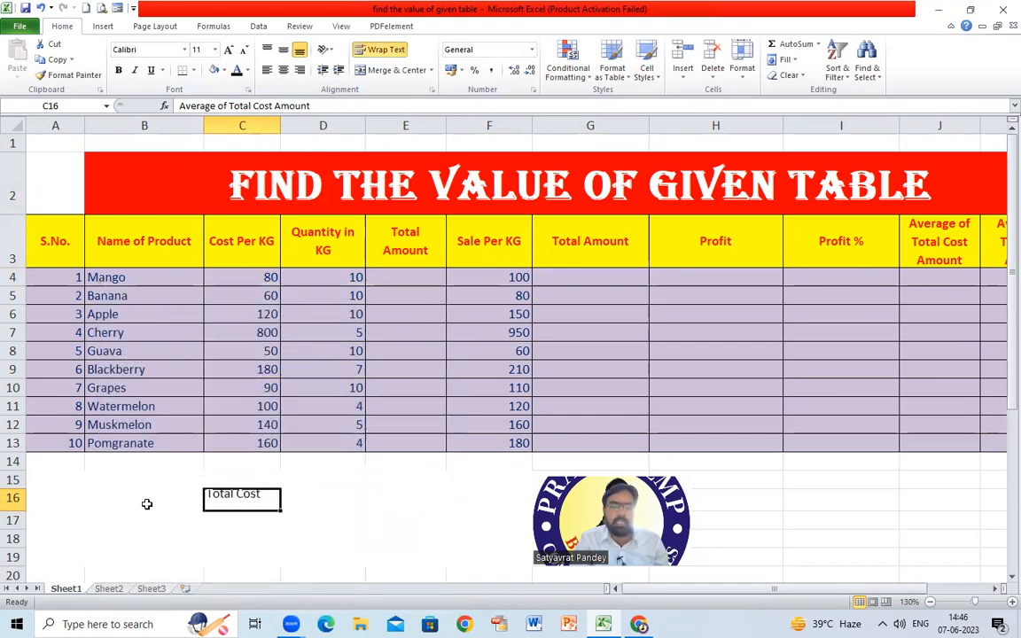
Center the label in C16 horizontally and increase row 16's height to fit all three wrapped lines
{"action": "left_click_drag", "start_coordinate": [18, 511], "coordinate": [18, 549]}
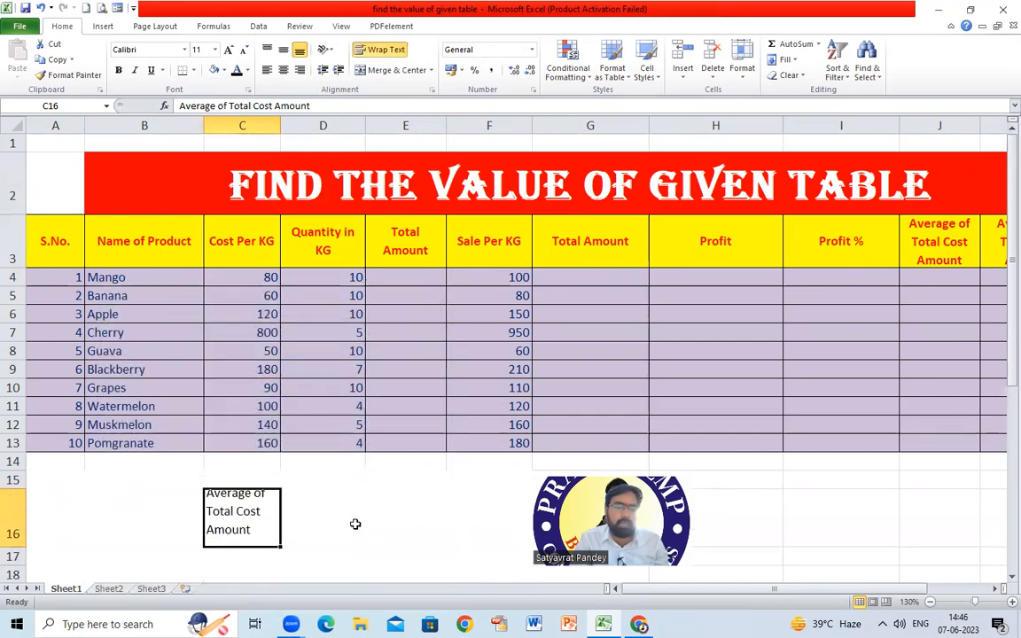
{"action": "left_click", "coordinate": [283, 70]}
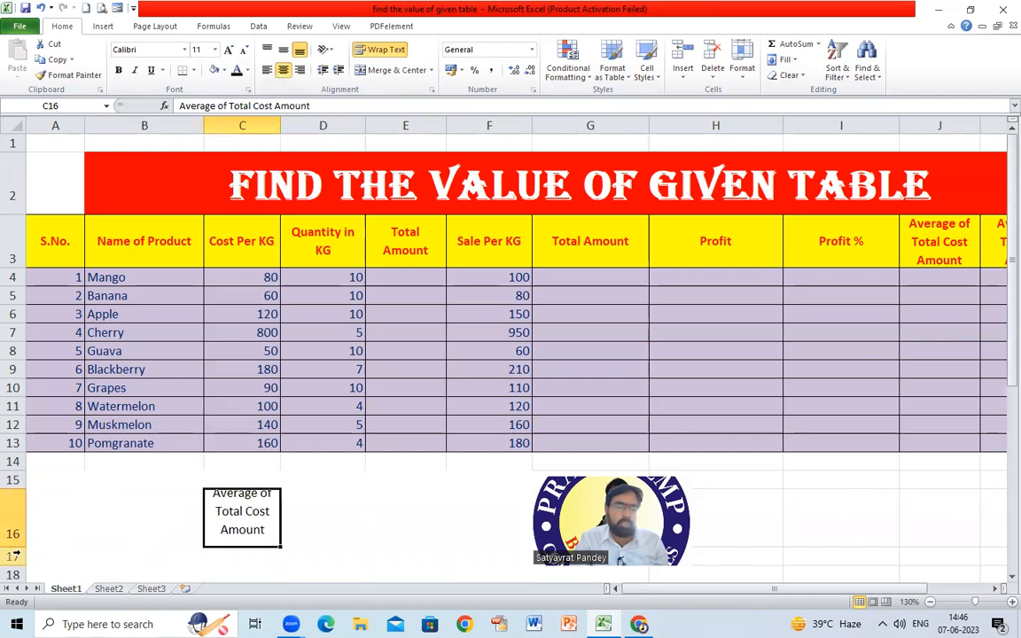
{"action": "left_click_drag", "start_coordinate": [19, 550], "coordinate": [21, 562]}
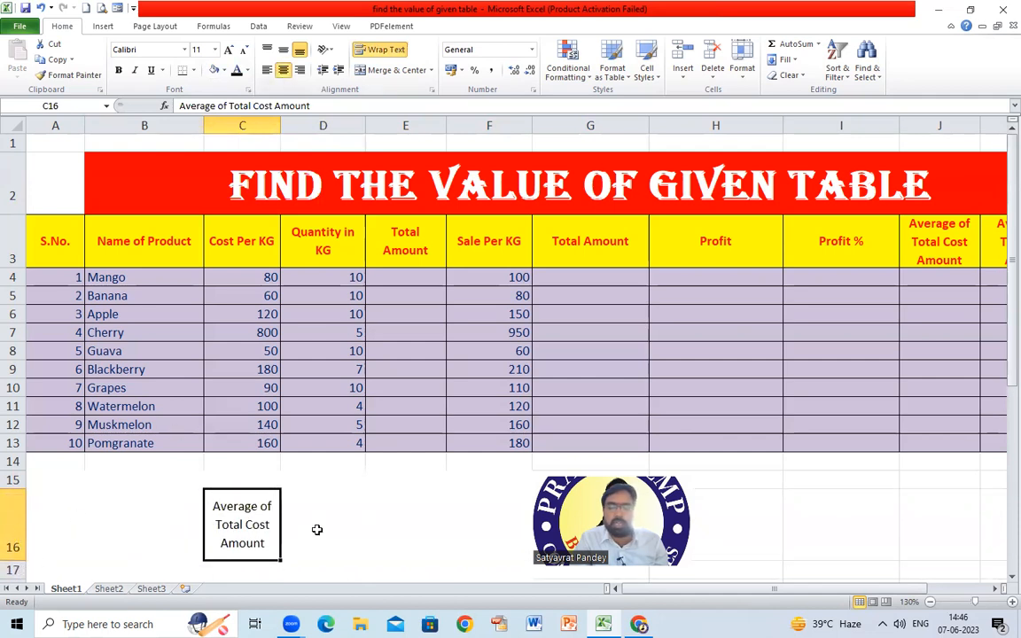
Align the label in C16 vertically to the middle and delete the label from the cell
{"action": "left_click", "coordinate": [284, 50]}
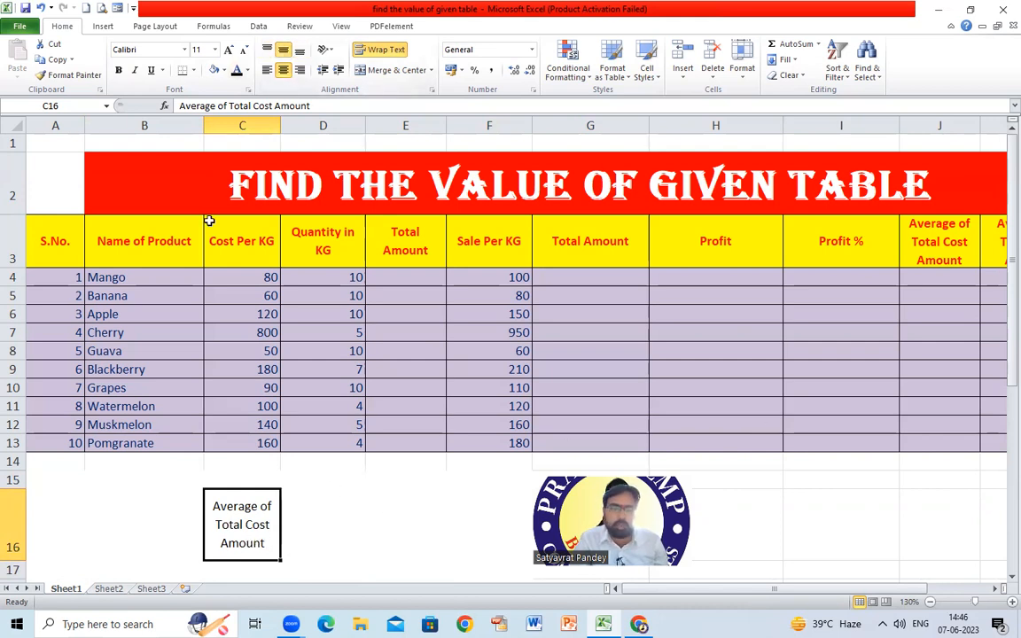
{"action": "key", "text": "Delete"}
{"action": "left_click_drag", "start_coordinate": [274, 531], "coordinate": [327, 511]}
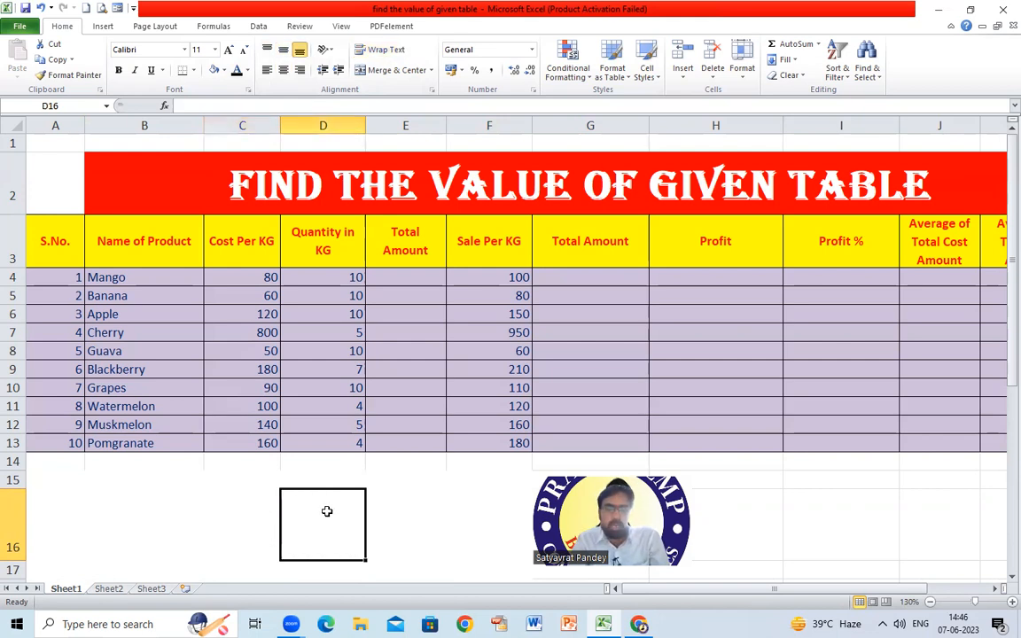
Reduce the height of row 16 and apply all borders to the range A15:E19
{"action": "left_click_drag", "start_coordinate": [8, 561], "coordinate": [9, 524]}
{"action": "left_click", "coordinate": [103, 516]}
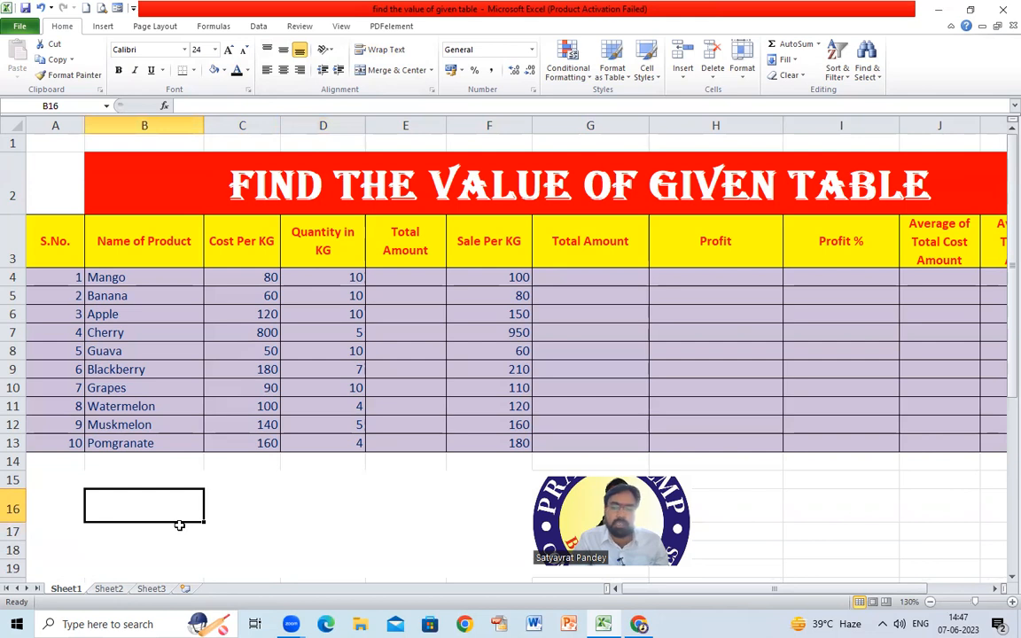
{"action": "left_click_drag", "start_coordinate": [80, 486], "coordinate": [430, 572]}
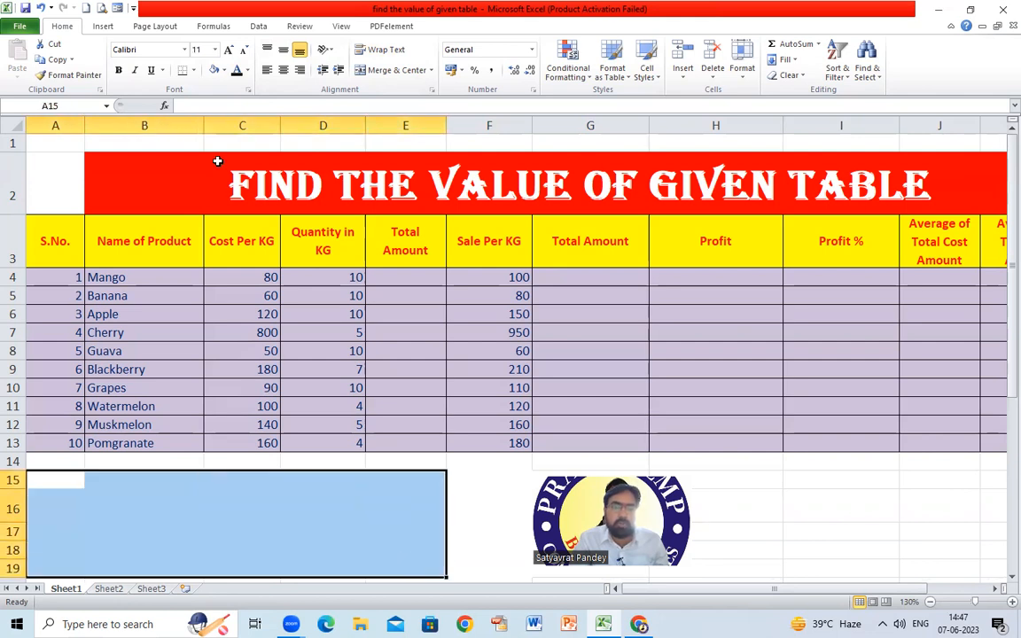
{"action": "left_click", "coordinate": [194, 70]}
{"action": "left_click", "coordinate": [217, 183]}
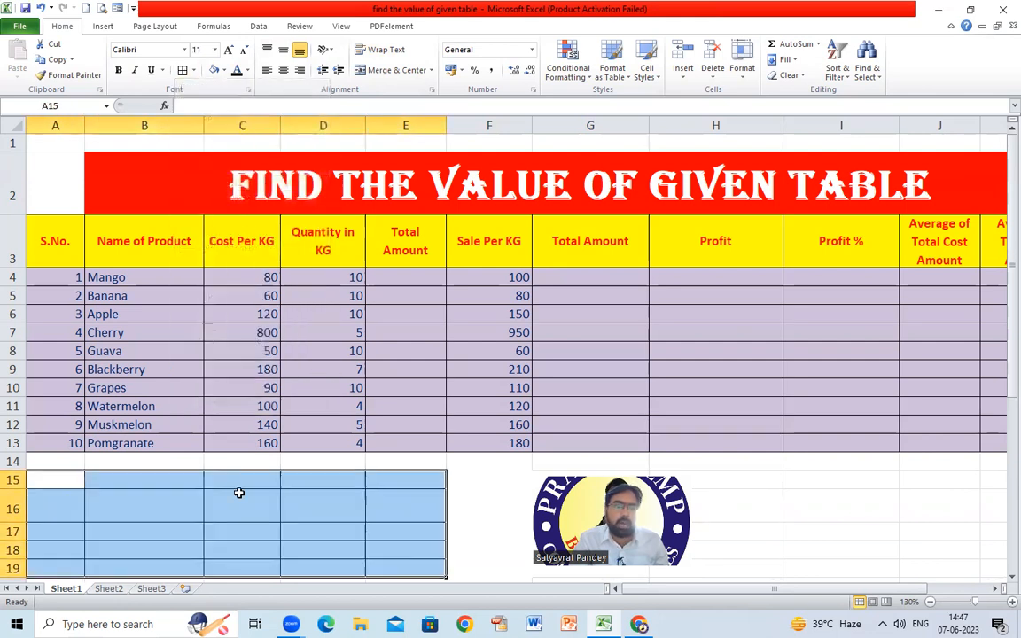
Enter the labels "Merge Cell", "Fill Color" and "Font Color" in cells B16, B17 and B18
{"action": "left_click", "coordinate": [128, 480]}
{"action": "left_click", "coordinate": [125, 514]}
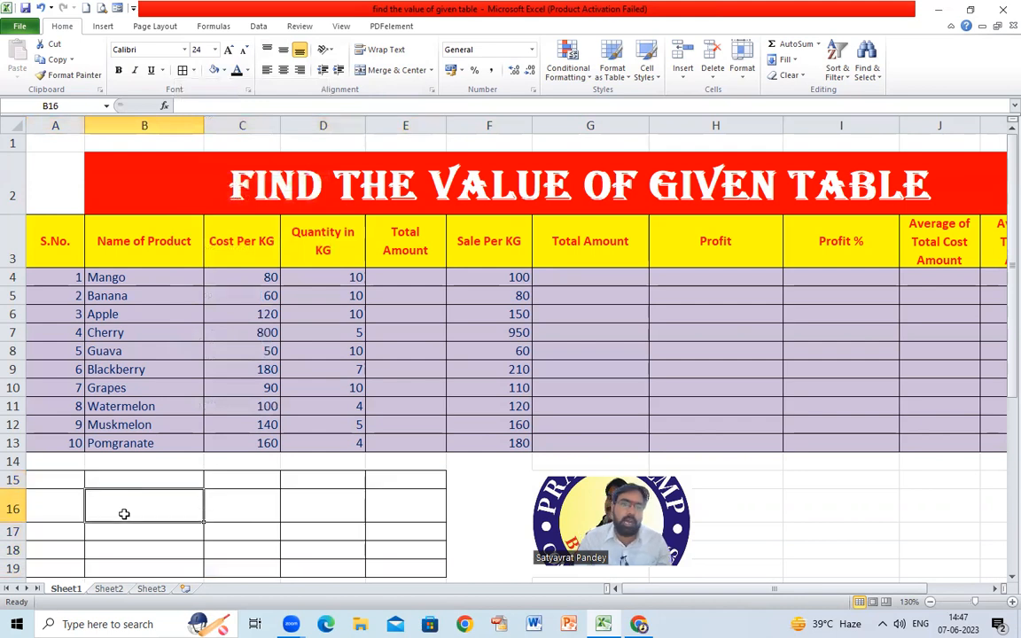
{"action": "type", "text": "Mer"}
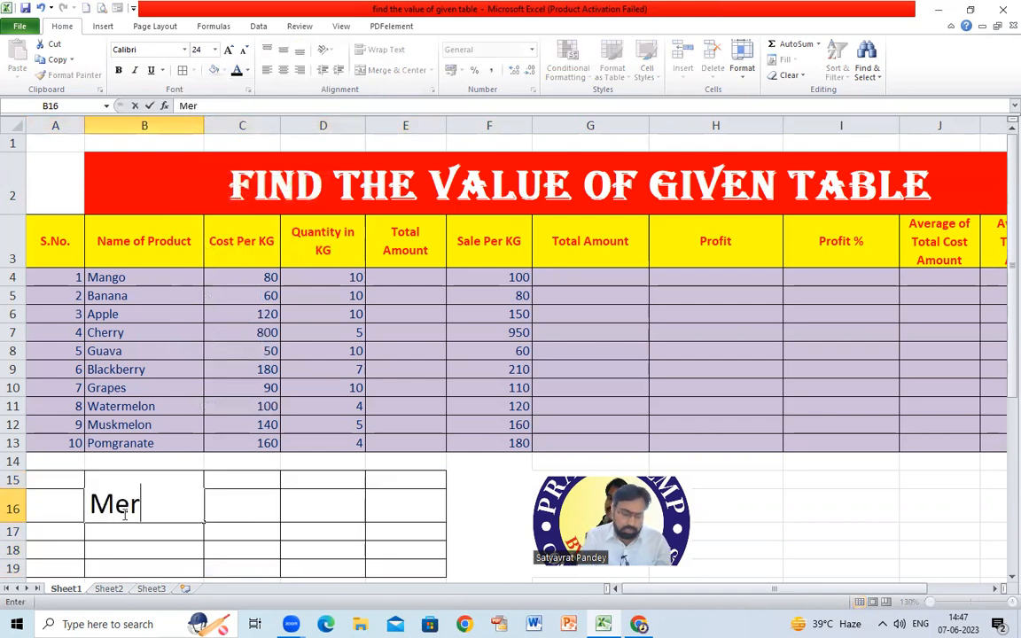
{"action": "type", "text": "ge Cell"}
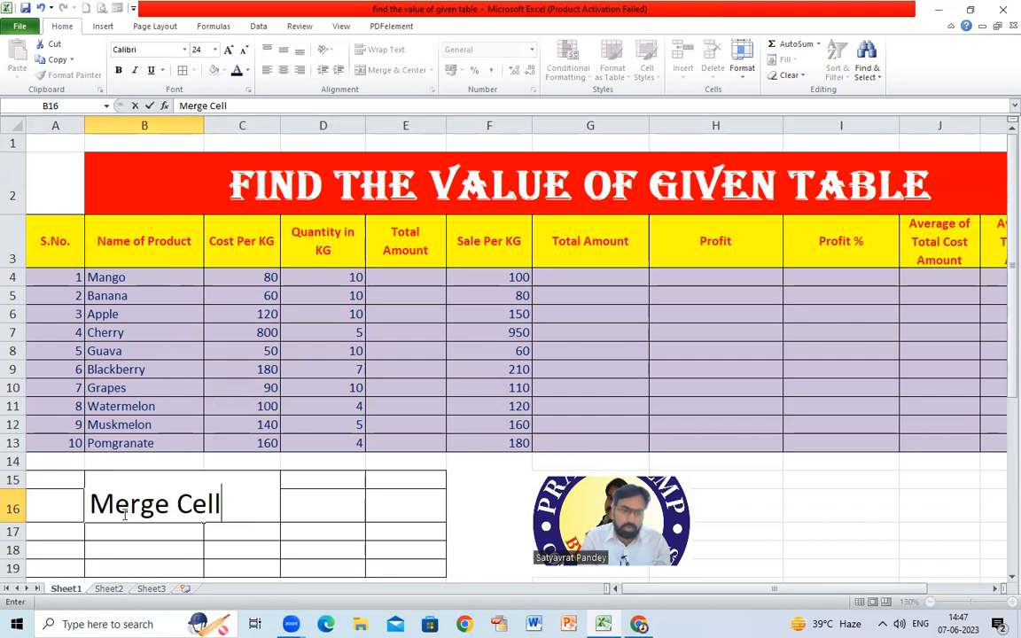
{"action": "key", "text": "Return"}
{"action": "type", "text": "Fill Color"}
{"action": "key", "text": "Return"}
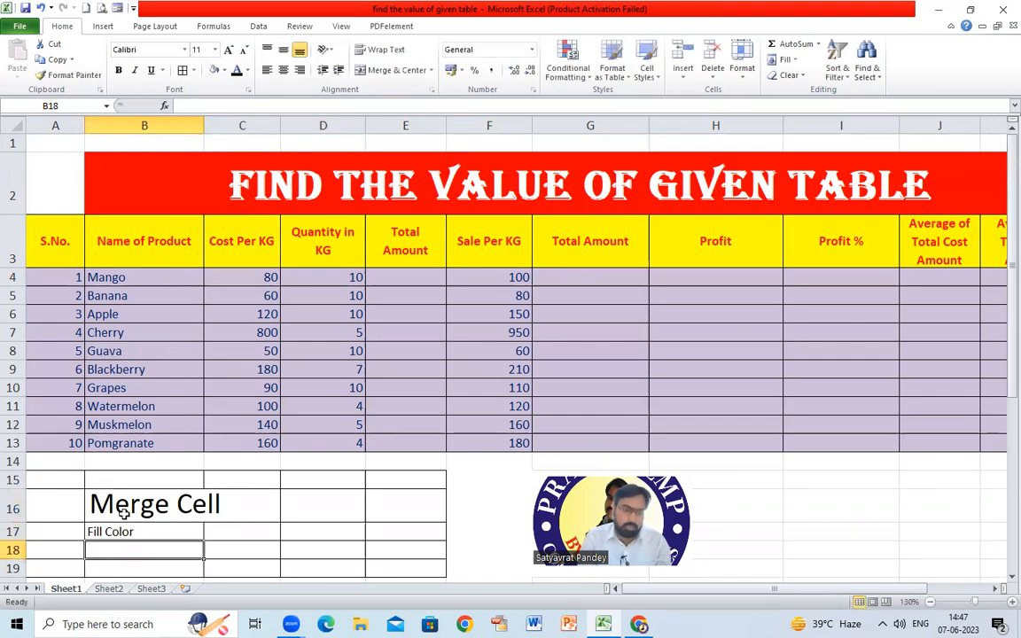
{"action": "type", "text": "Font Color"}
{"action": "key", "text": "Return"}
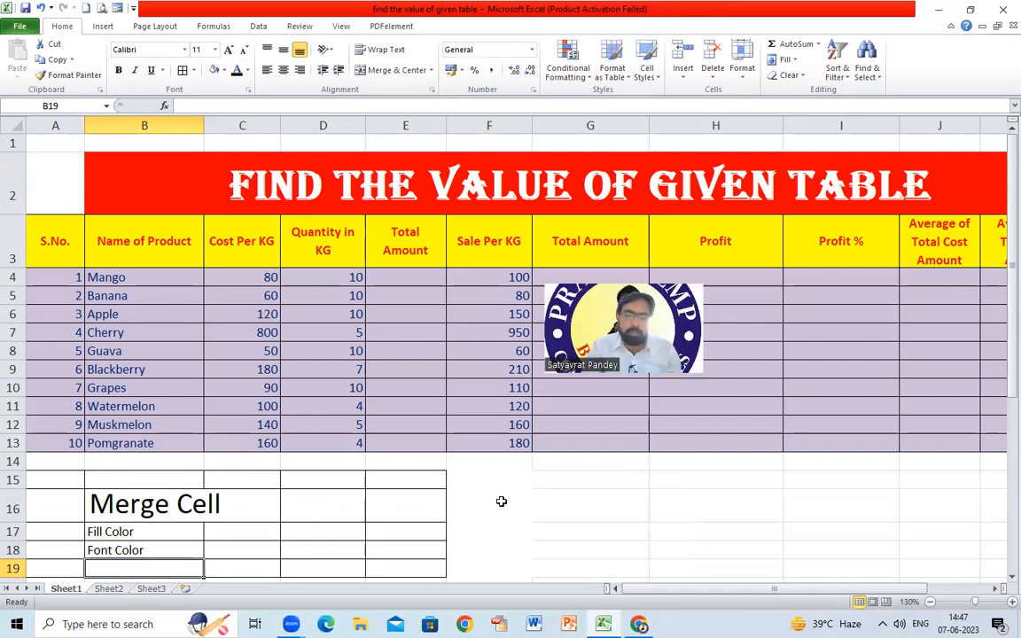
Enter the label "Wrap Text" in cell D16
{"action": "left_click", "coordinate": [325, 511]}
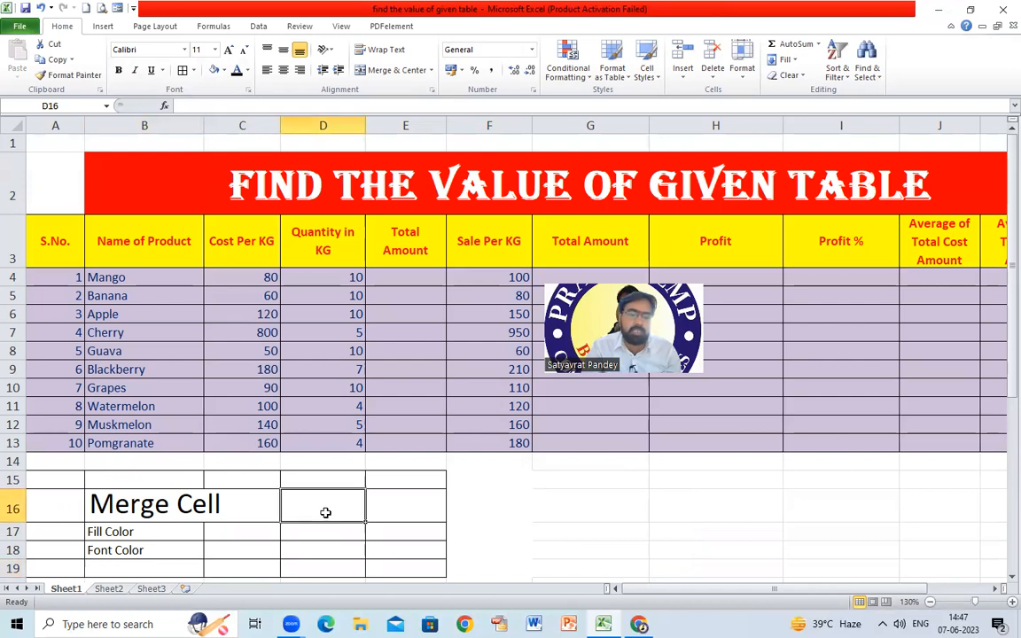
{"action": "type", "text": "Wrap Text"}
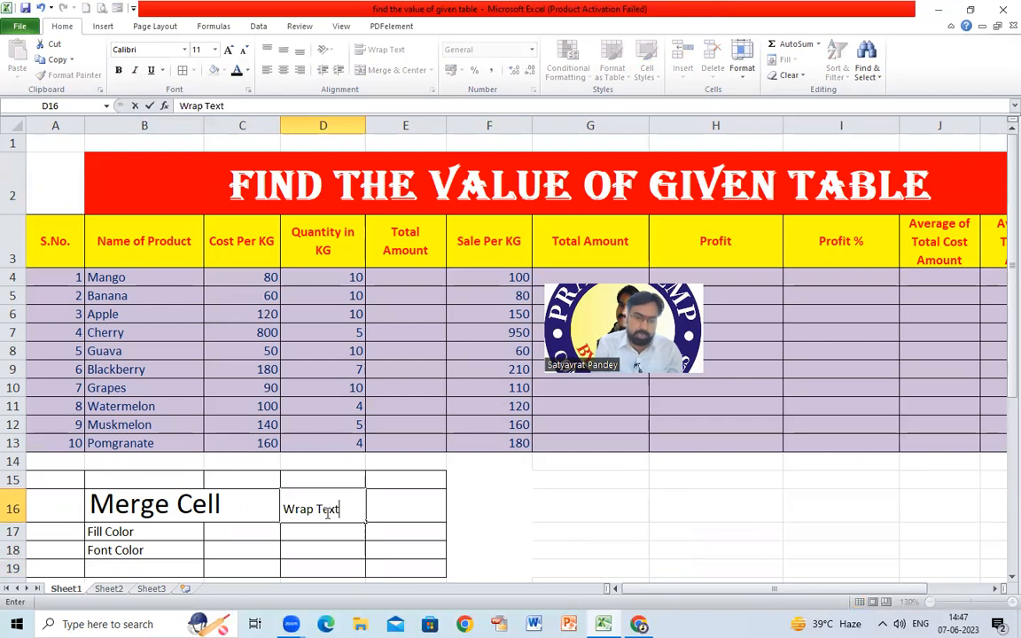
{"action": "key", "text": "Return"}
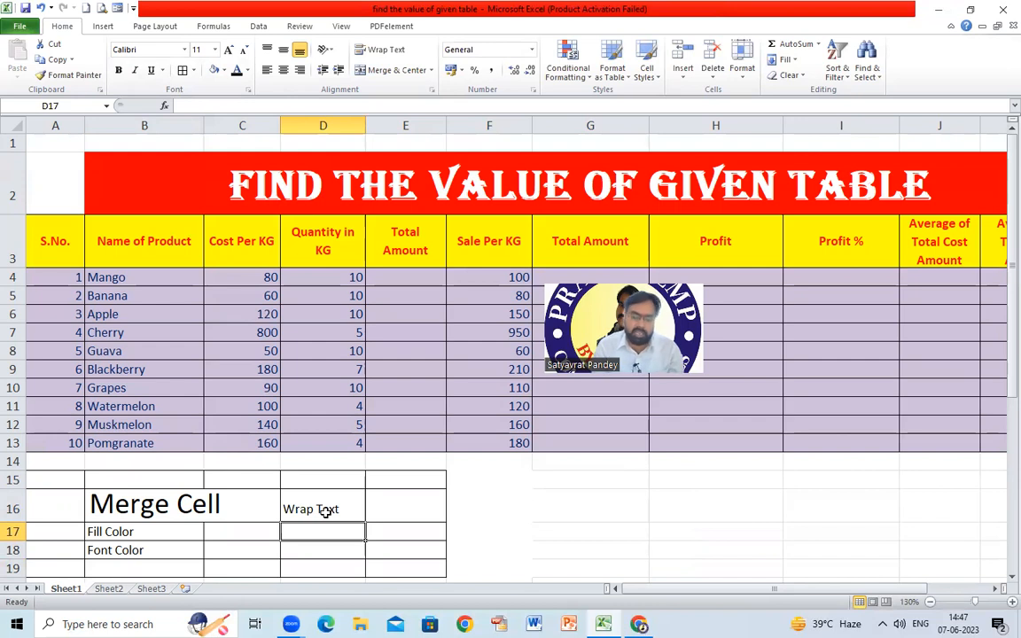
{"action": "type", "text": "Fo"}
{"action": "key", "text": "BackSpace"}
{"action": "key", "text": "BackSpace"}
{"action": "key", "text": "BackSpace"}
{"action": "key", "text": "BackSpace"}
Enter the label "Font Style" in cell B19, below the Font Color label
{"action": "left_click", "coordinate": [155, 570]}
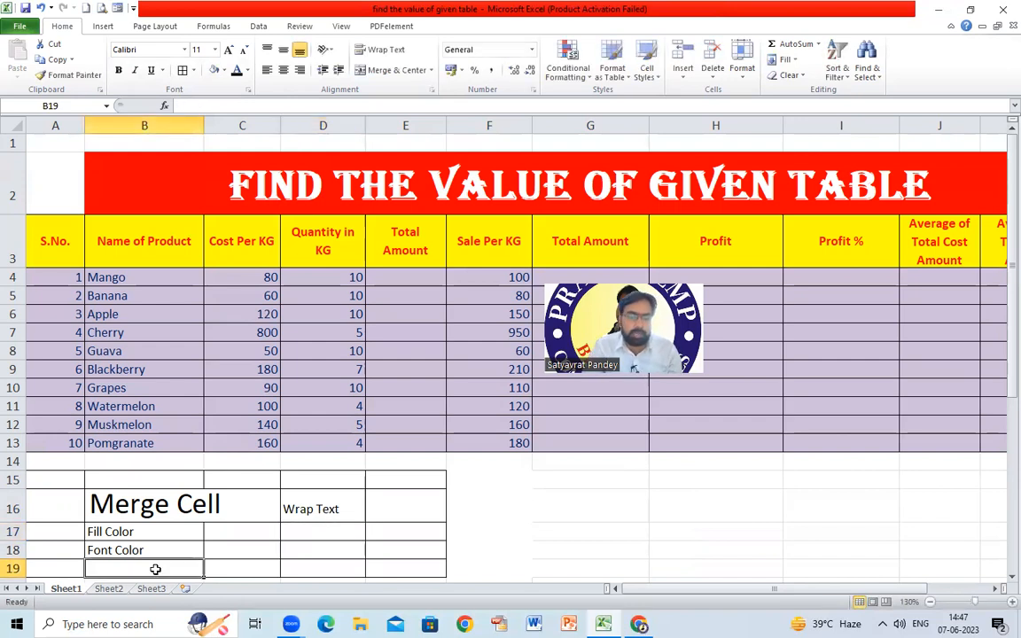
{"action": "type", "text": "Font Sty"}
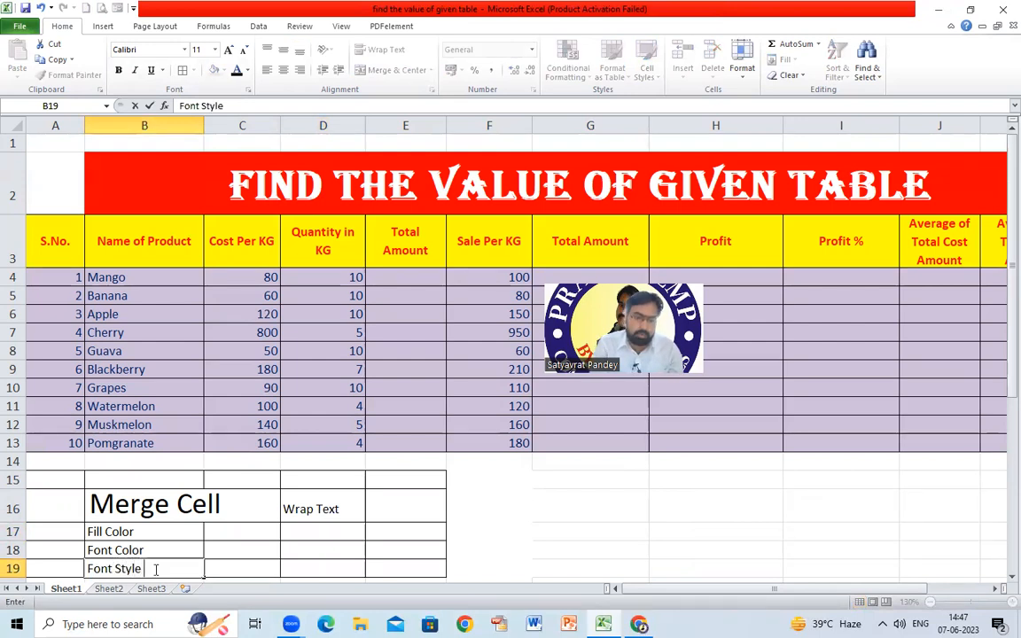
{"action": "type", "text": "le"}
{"action": "left_click", "coordinate": [215, 572]}
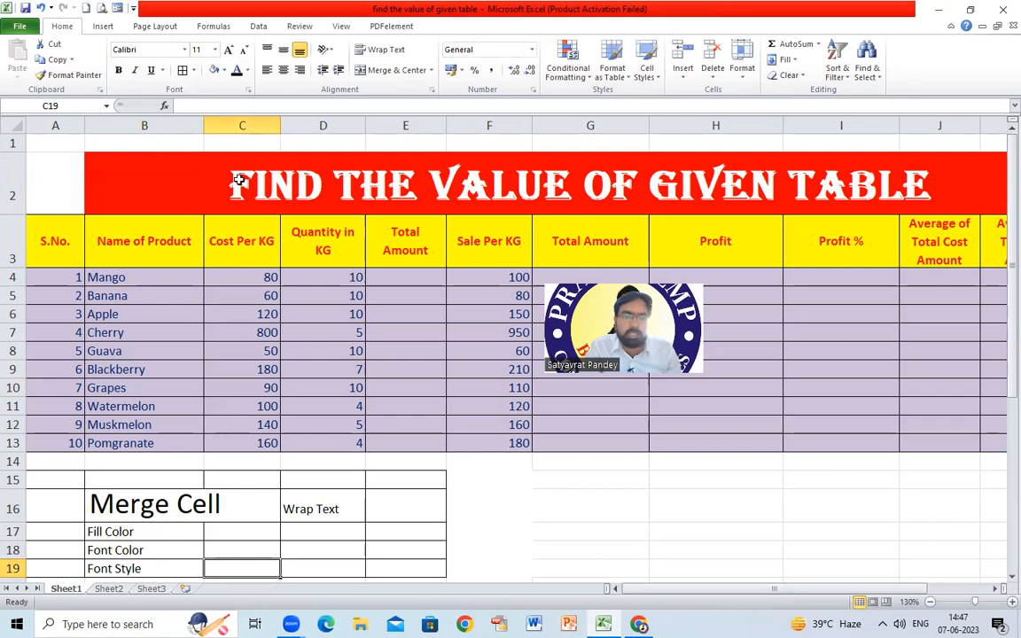
Examine the fonts available for the title in merged cell B2 without changing its font
{"action": "left_click", "coordinate": [239, 180]}
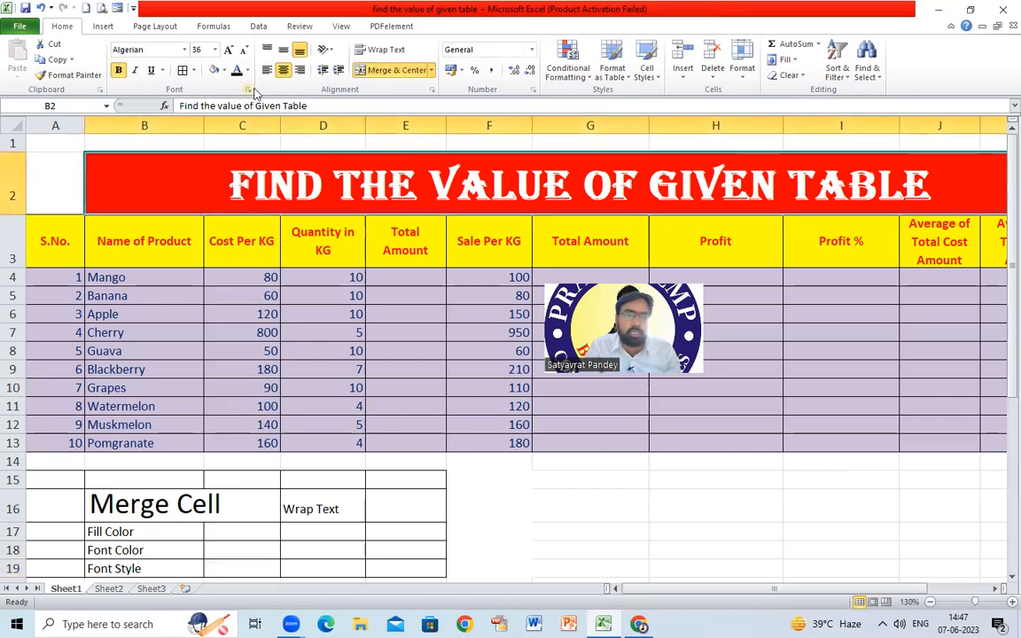
{"action": "left_click", "coordinate": [185, 50]}
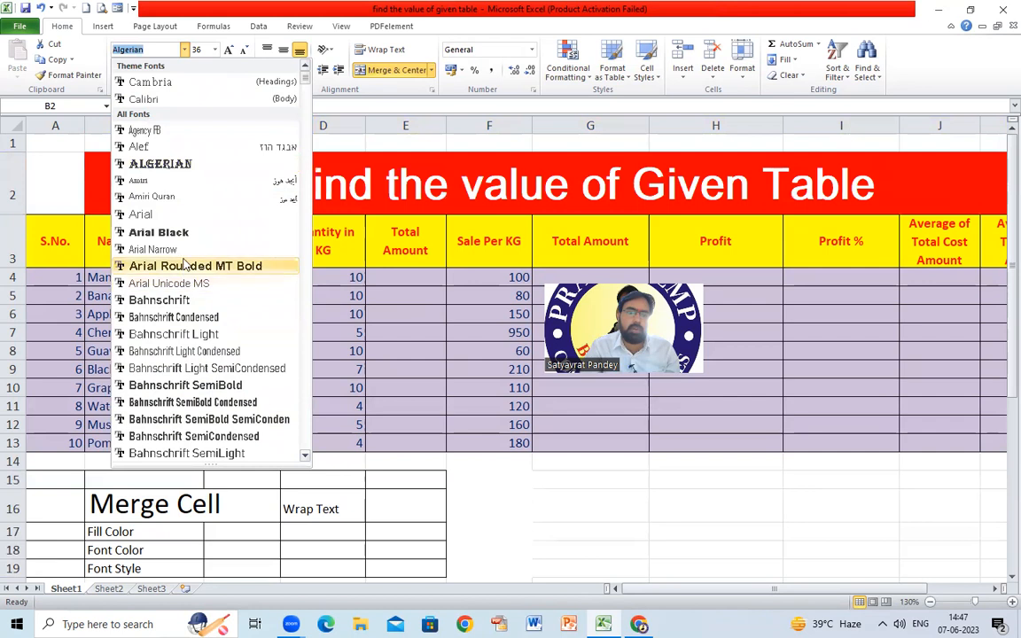
{"action": "scroll", "coordinate": [183, 367], "scroll_direction": "down", "scroll_amount": 3}
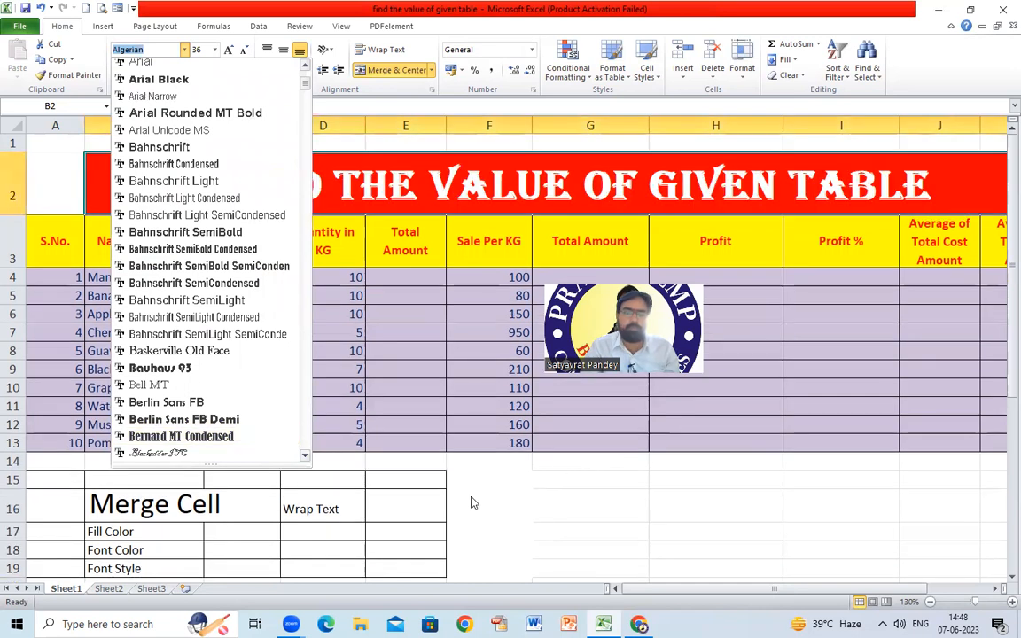
{"action": "left_click", "coordinate": [327, 537]}
{"action": "left_click", "coordinate": [326, 534]}
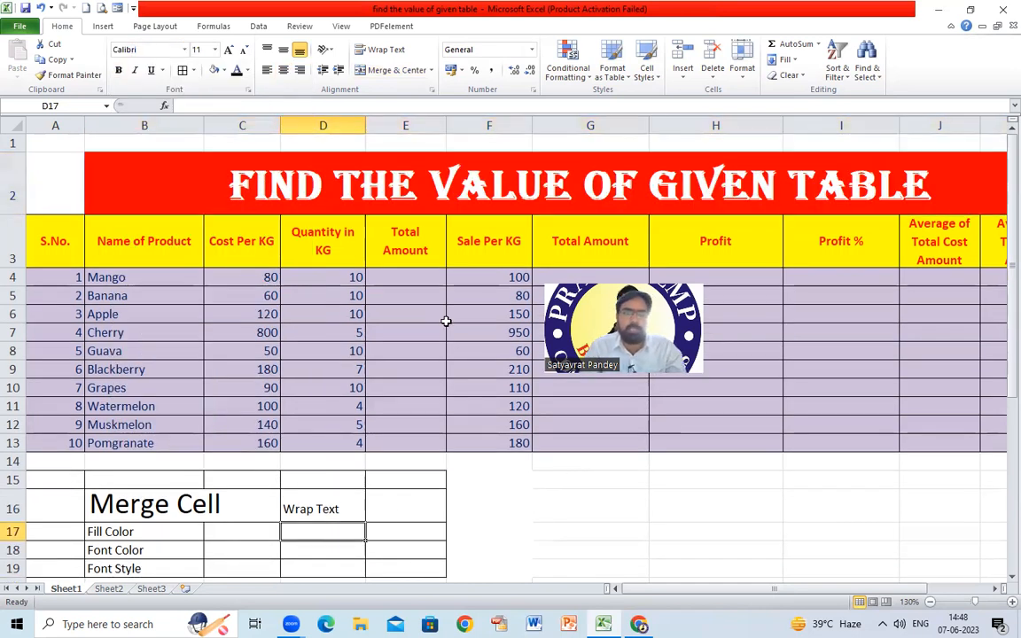
Review the Quantity in KG values in D4:D13 and the empty Total Amount cells in E4:E13
{"action": "left_click", "coordinate": [1011, 577]}
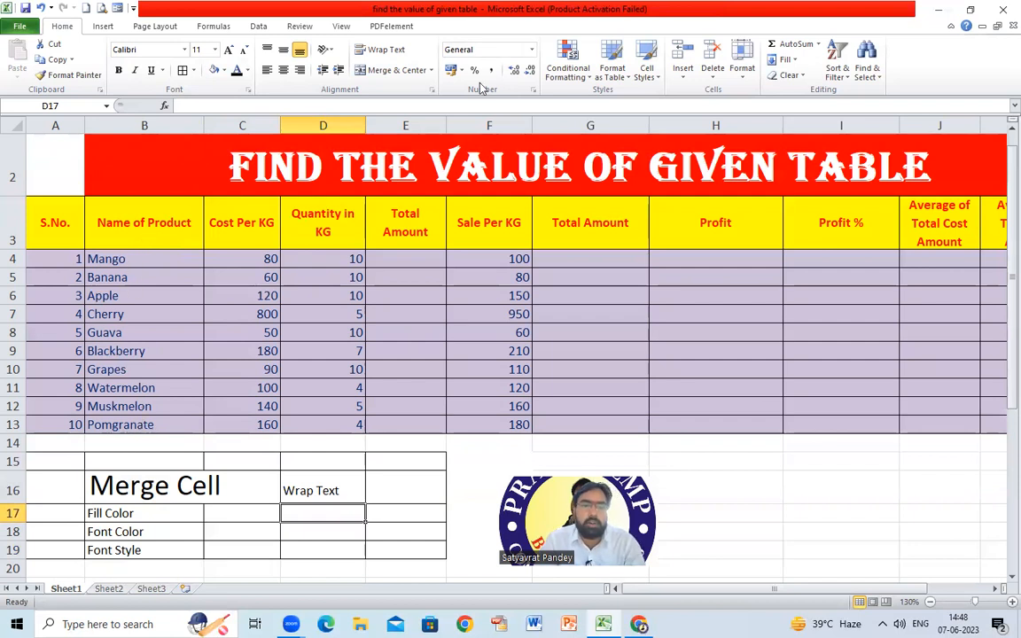
{"action": "left_click_drag", "start_coordinate": [319, 257], "coordinate": [328, 424]}
{"action": "left_click_drag", "start_coordinate": [413, 257], "coordinate": [411, 426]}
{"action": "left_click", "coordinate": [401, 263]}
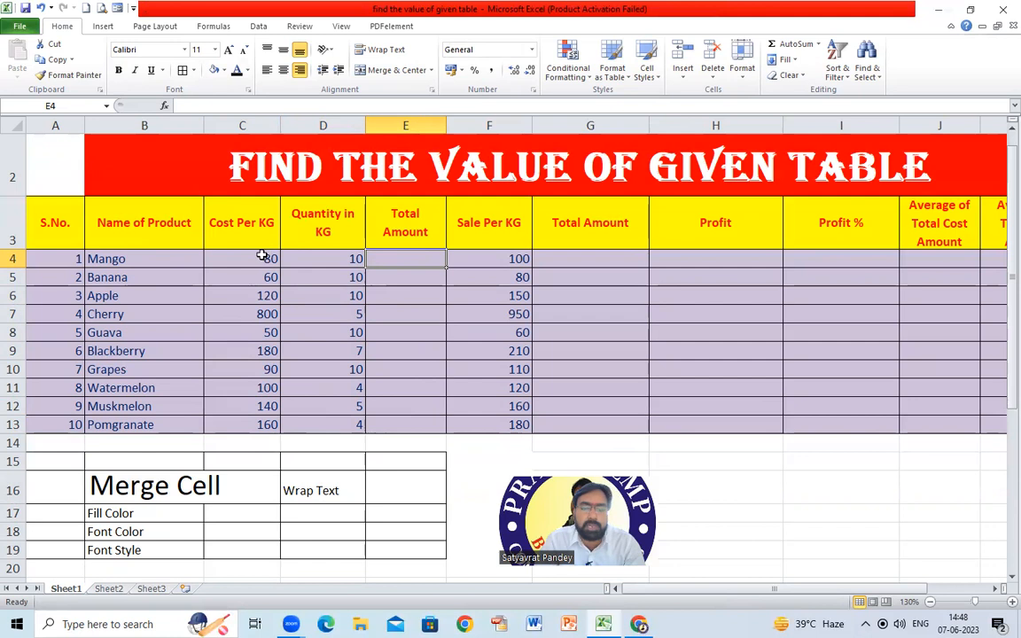
{"action": "left_click", "coordinate": [344, 262]}
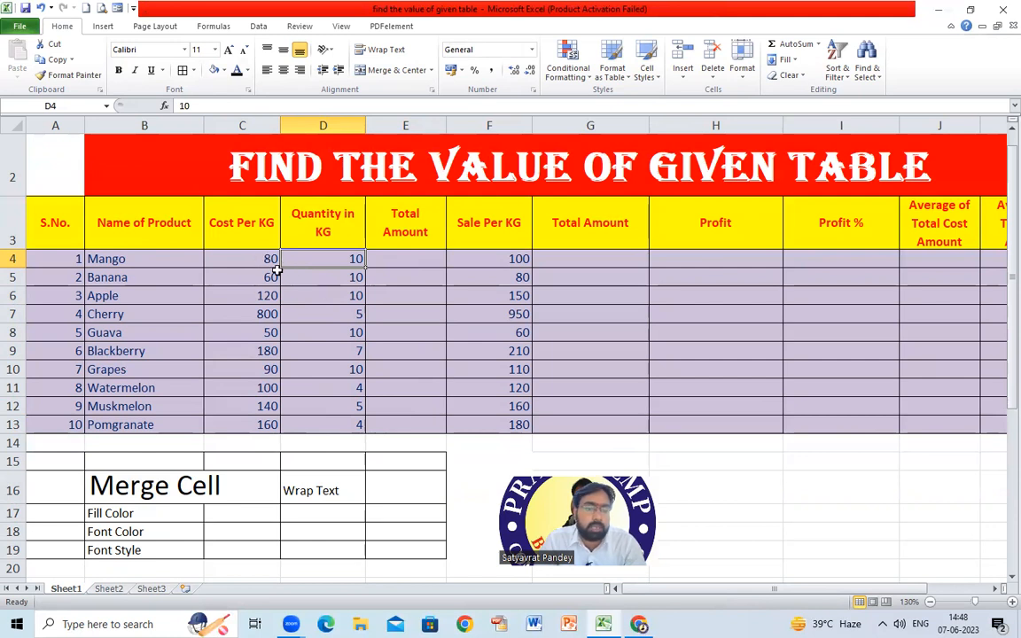
{"action": "left_click", "coordinate": [409, 262]}
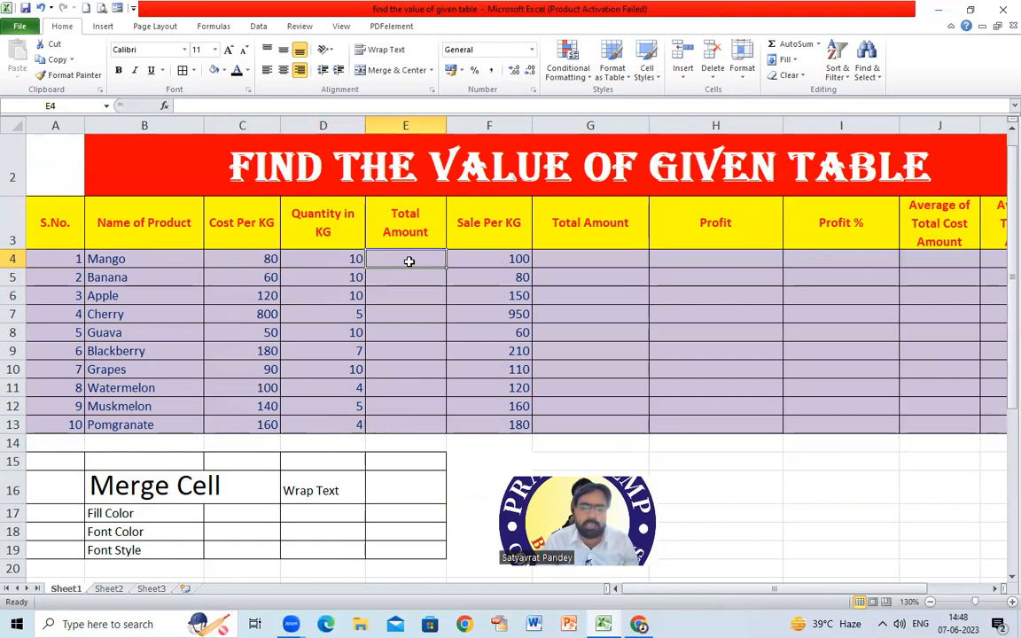
{"action": "type", "text": "="}
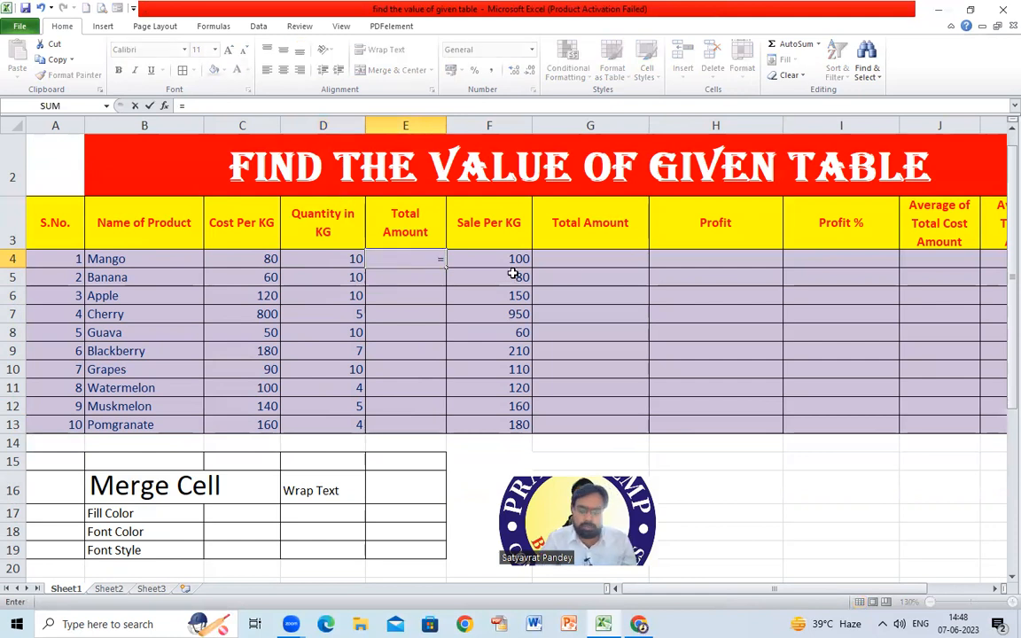
{"action": "key", "text": "BackSpace"}
{"action": "key", "text": "Return"}
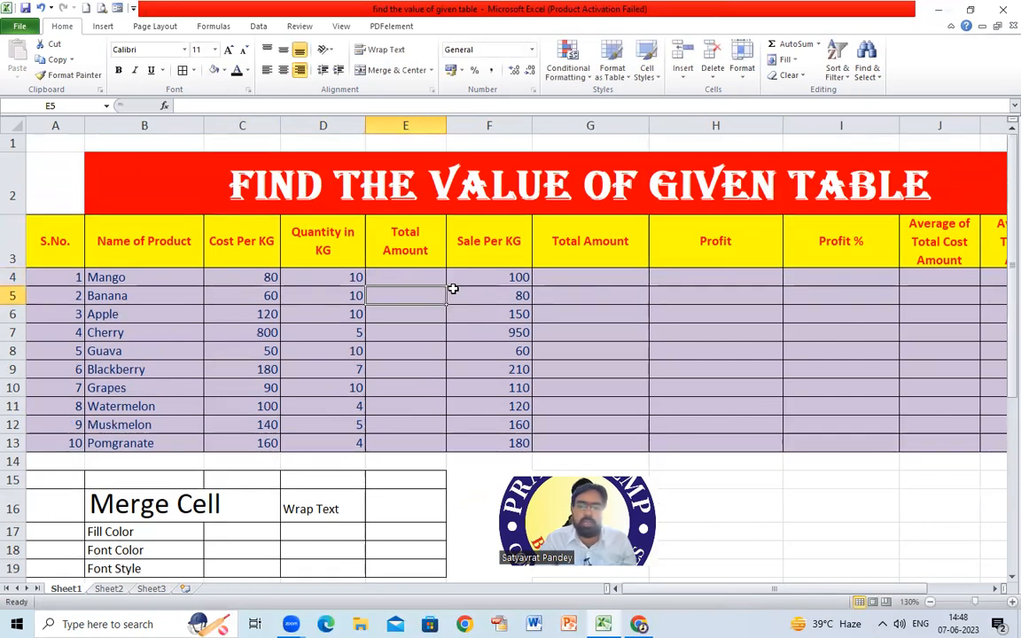
Calculate the cost Total Amount in E4 with =PRODUCT(C4:D4) and copy the formula down through E13
{"action": "scroll", "coordinate": [448, 282], "scroll_direction": "up", "scroll_amount": 3, "text": "ctrl"}
{"action": "left_click", "coordinate": [429, 217]}
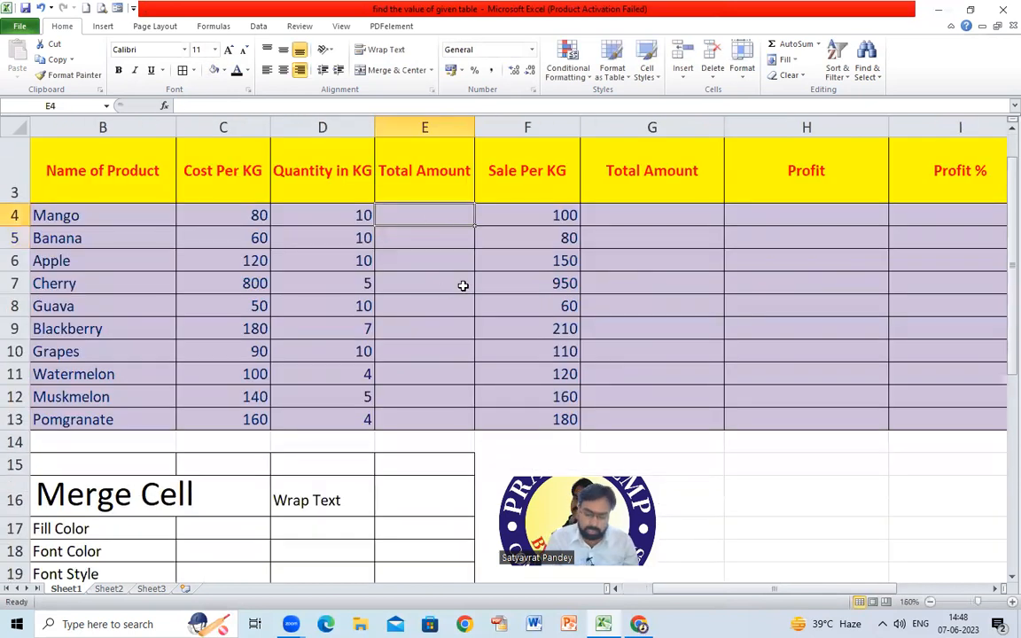
{"action": "type", "text": "=product"}
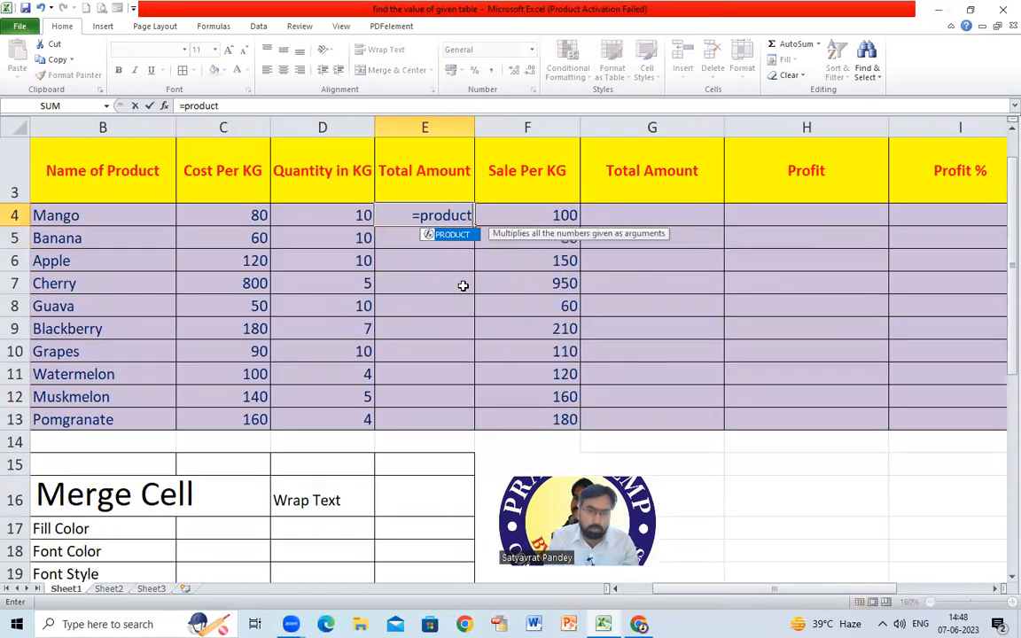
{"action": "type", "text": "("}
{"action": "left_click", "coordinate": [251, 218]}
{"action": "left_click_drag", "start_coordinate": [250, 218], "coordinate": [344, 217]}
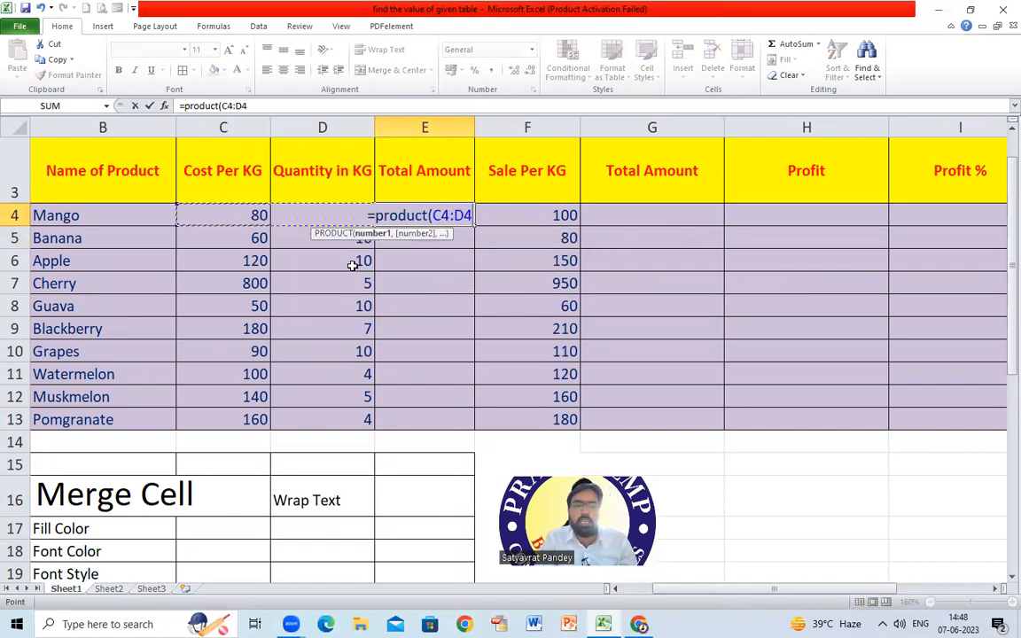
{"action": "type", "text": ")"}
{"action": "key", "text": "Return"}
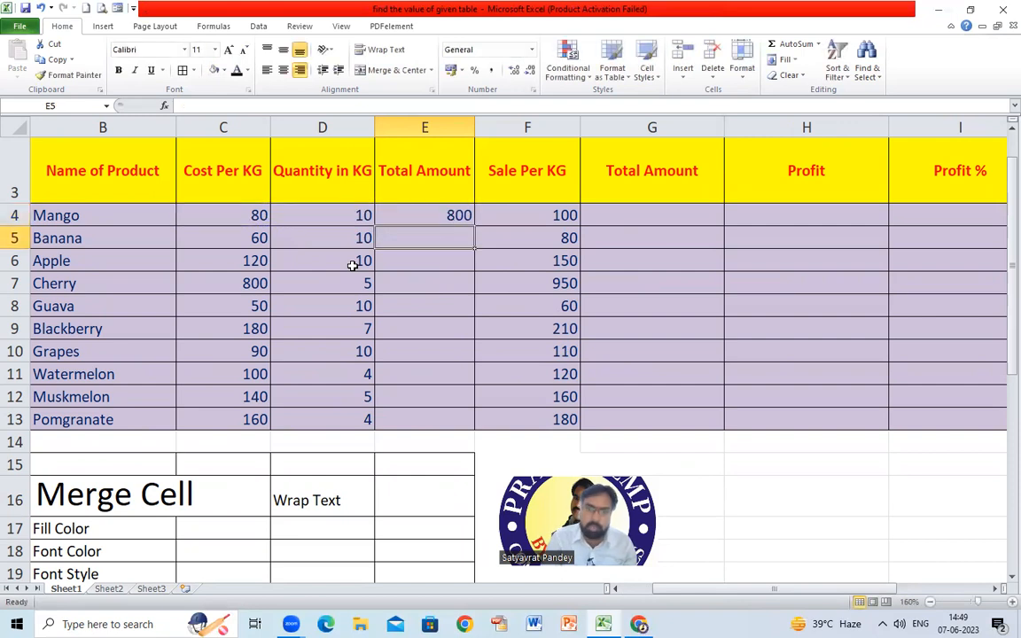
{"action": "left_click", "coordinate": [453, 217]}
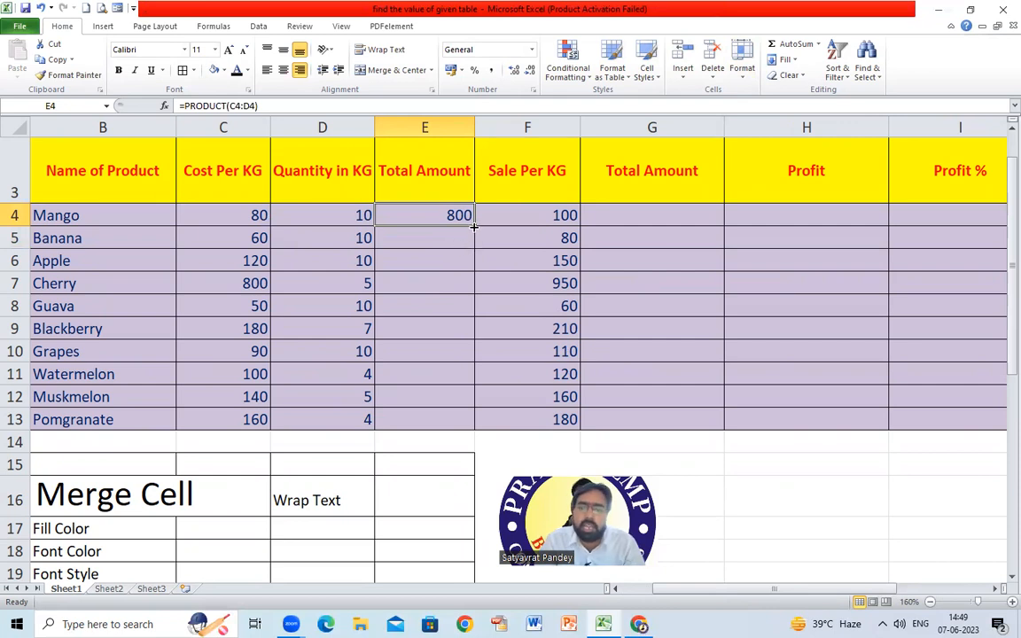
{"action": "double_click", "coordinate": [474, 227]}
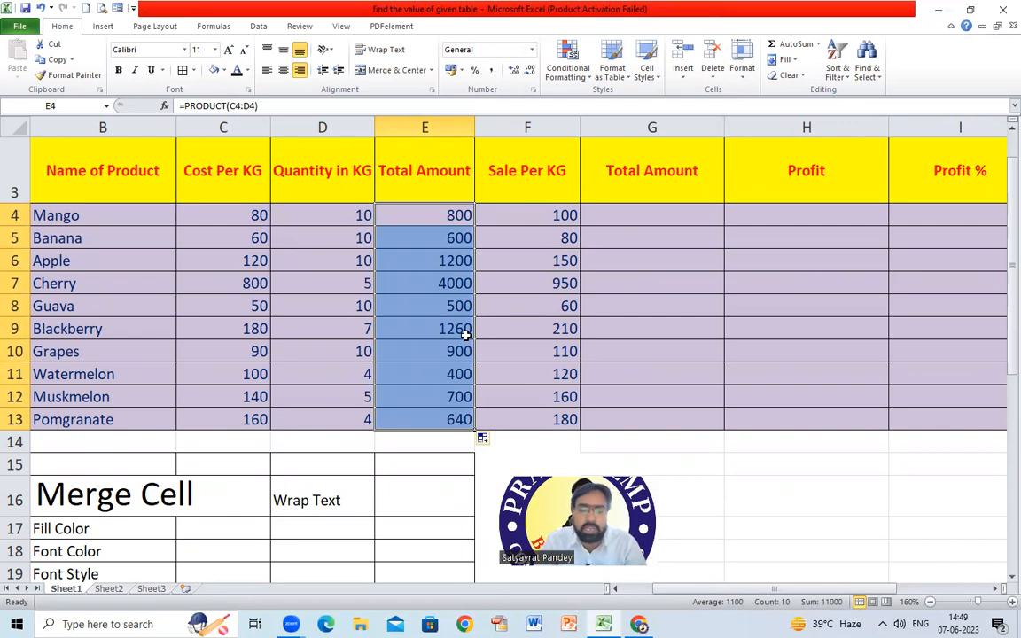
Enter the label "Product" in cell D17, below the Wrap Text label
{"action": "left_click", "coordinate": [306, 532]}
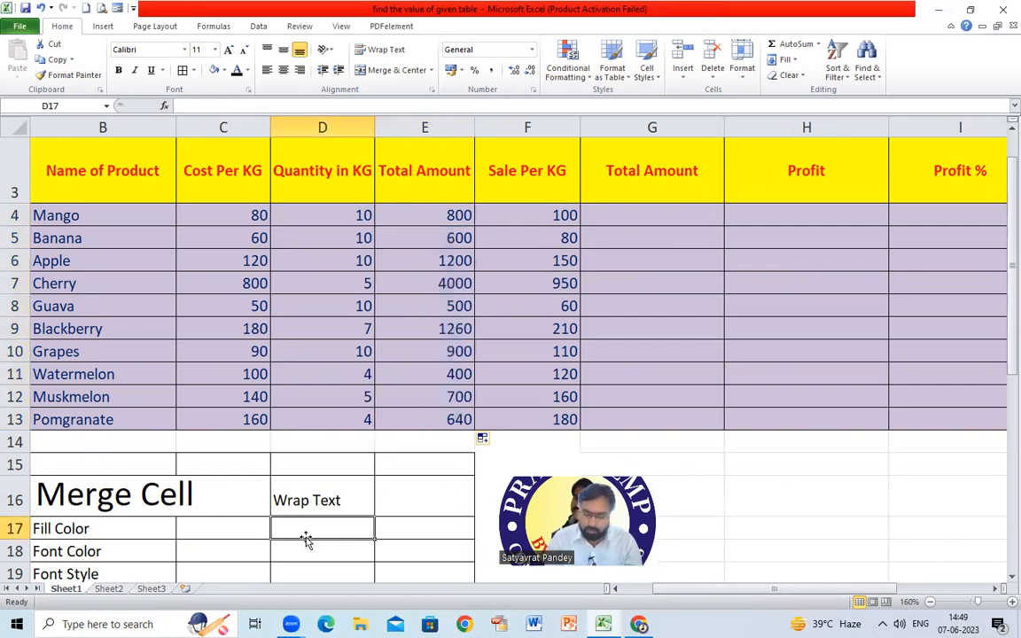
{"action": "type", "text": "product"}
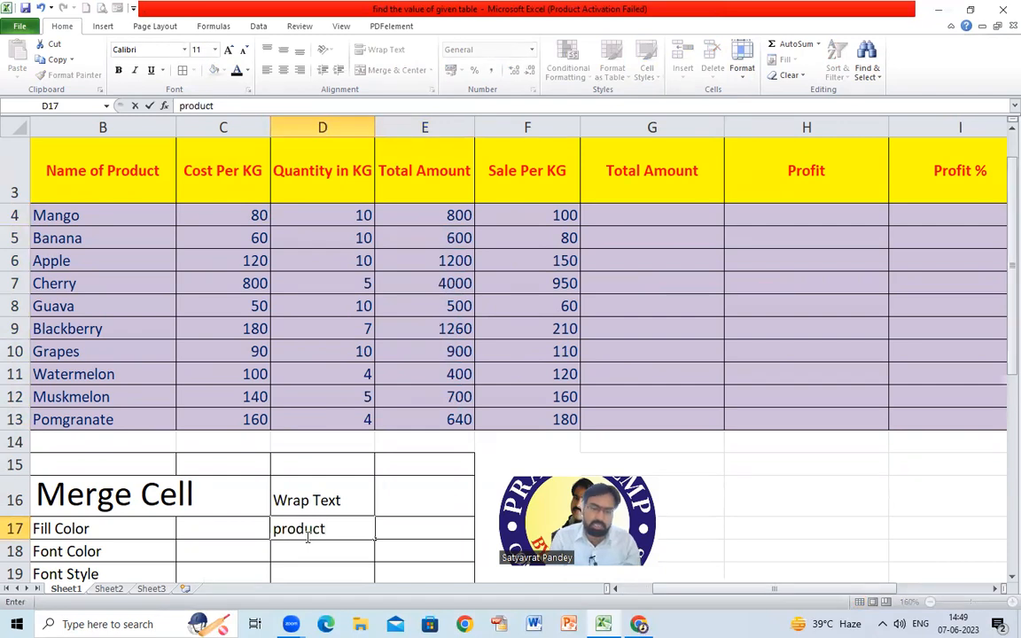
{"action": "key", "text": "BackSpace"}
{"action": "key", "text": "BackSpace"}
{"action": "key", "text": "BackSpace"}
{"action": "key", "text": "BackSpace"}
{"action": "key", "text": "BackSpace"}
{"action": "key", "text": "BackSpace"}
{"action": "type", "text": "Pr"}
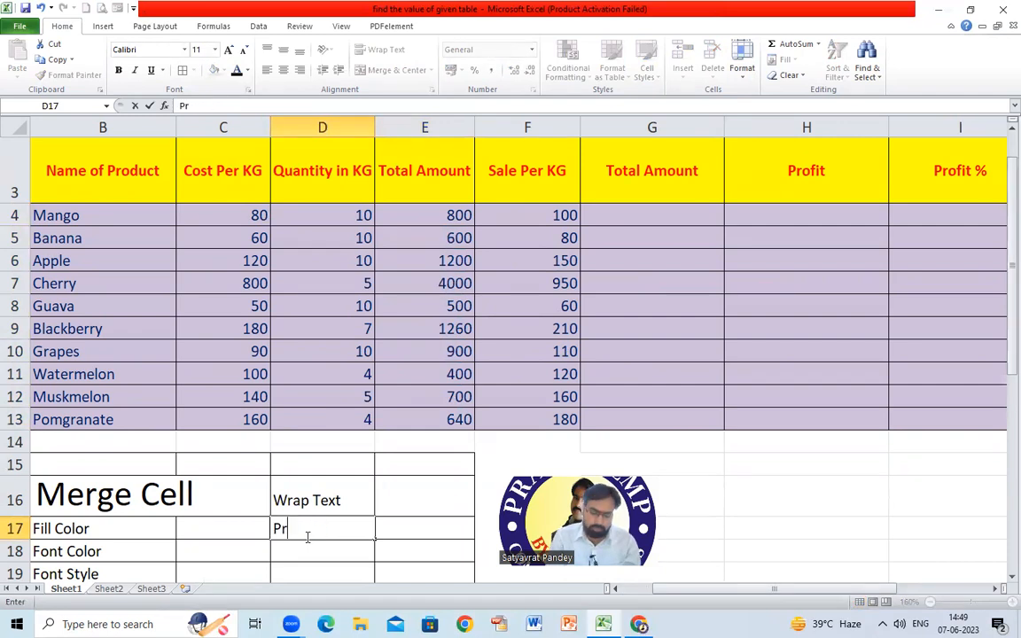
{"action": "type", "text": "oduct"}
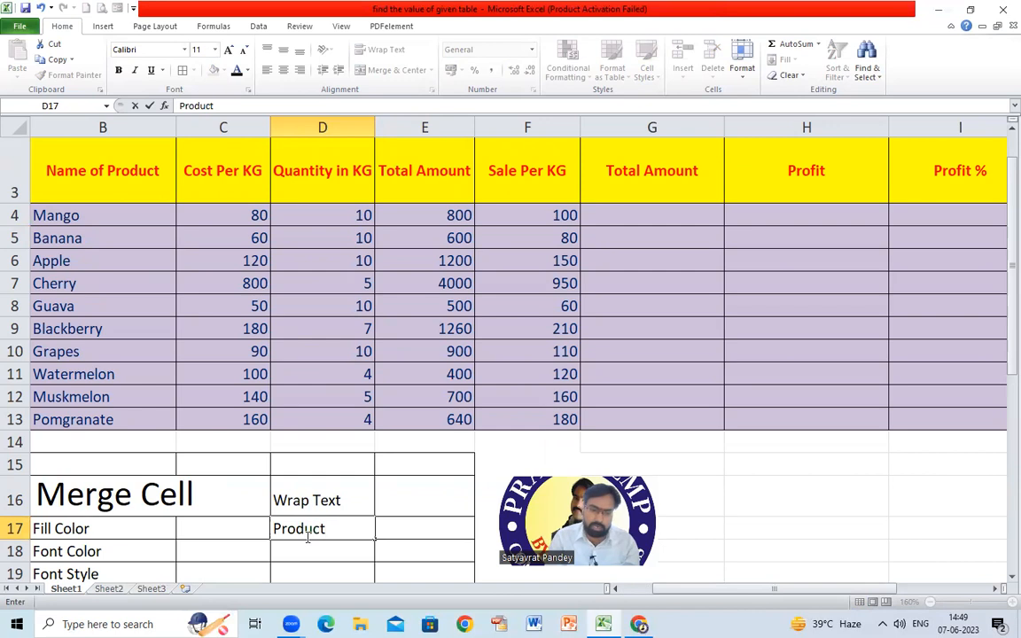
{"action": "key", "text": "Tab"}
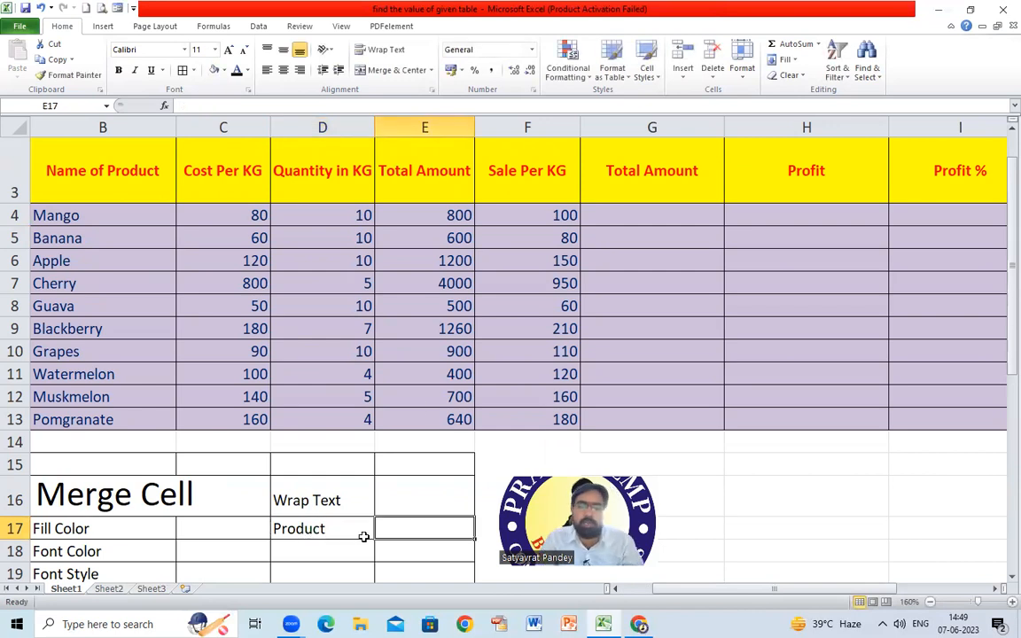
Calculate the sales Total Amount in G4 with =PRODUCT(D4,F4) and copy the formula down through G13
{"action": "left_click", "coordinate": [624, 218]}
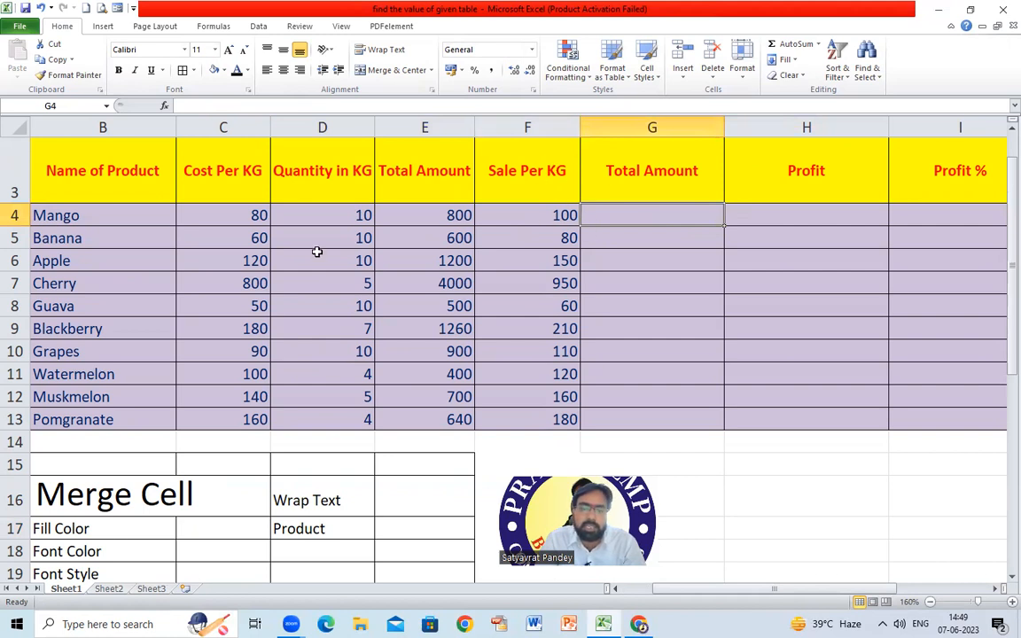
{"action": "left_click", "coordinate": [232, 211]}
{"action": "left_click", "coordinate": [567, 221]}
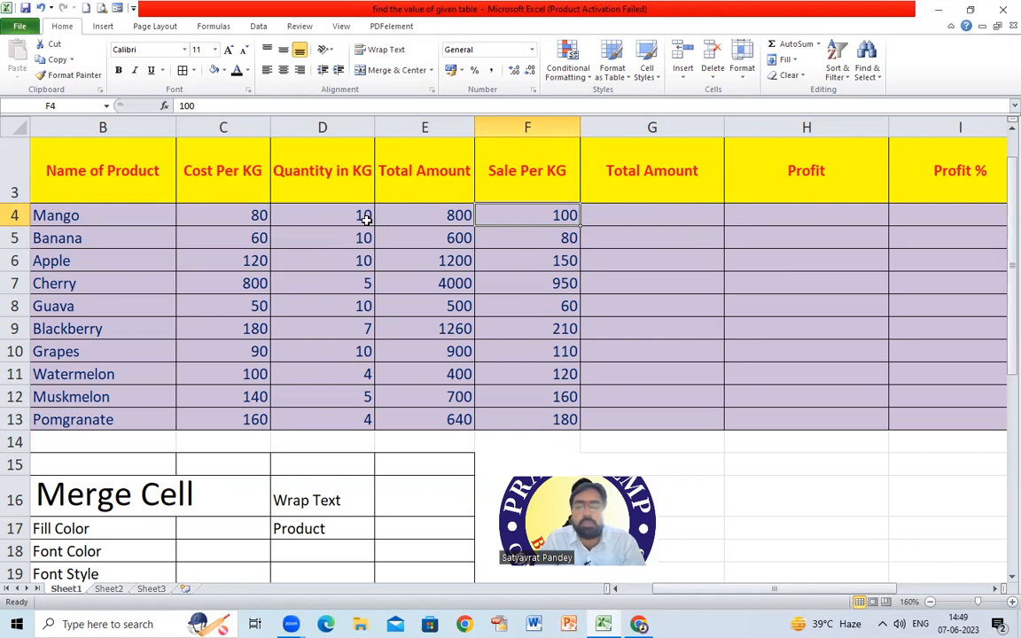
{"action": "left_click", "coordinate": [643, 214]}
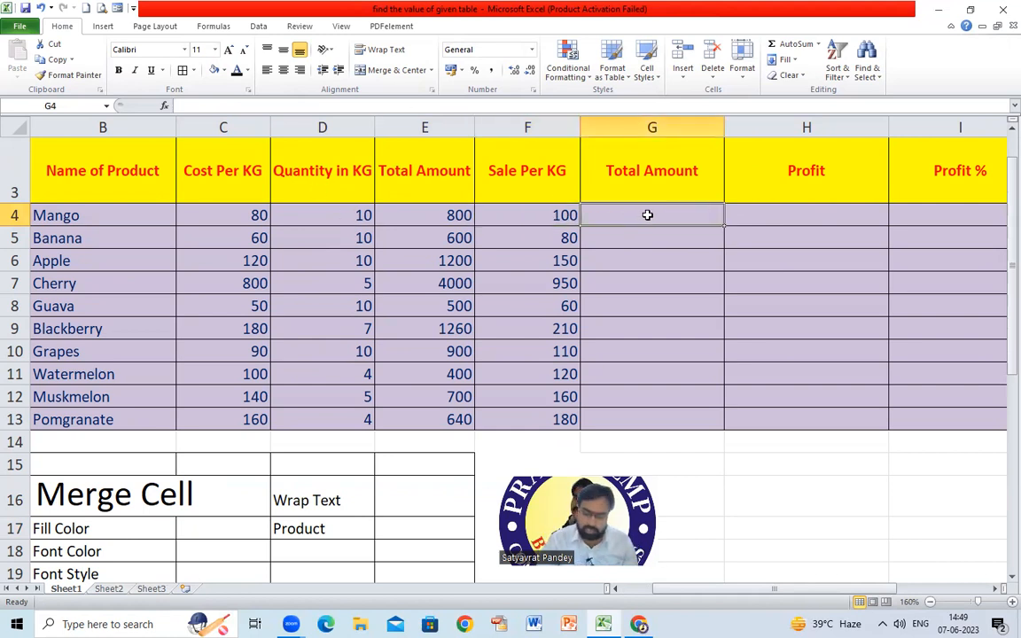
{"action": "type", "text": "=pro"}
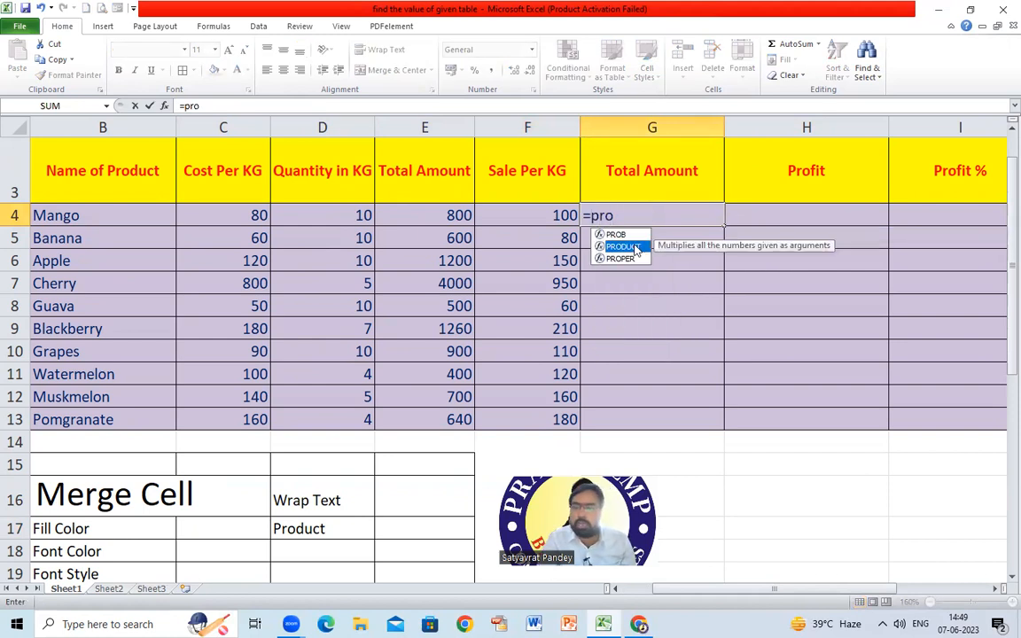
{"action": "double_click", "coordinate": [625, 246]}
{"action": "left_click", "coordinate": [353, 215]}
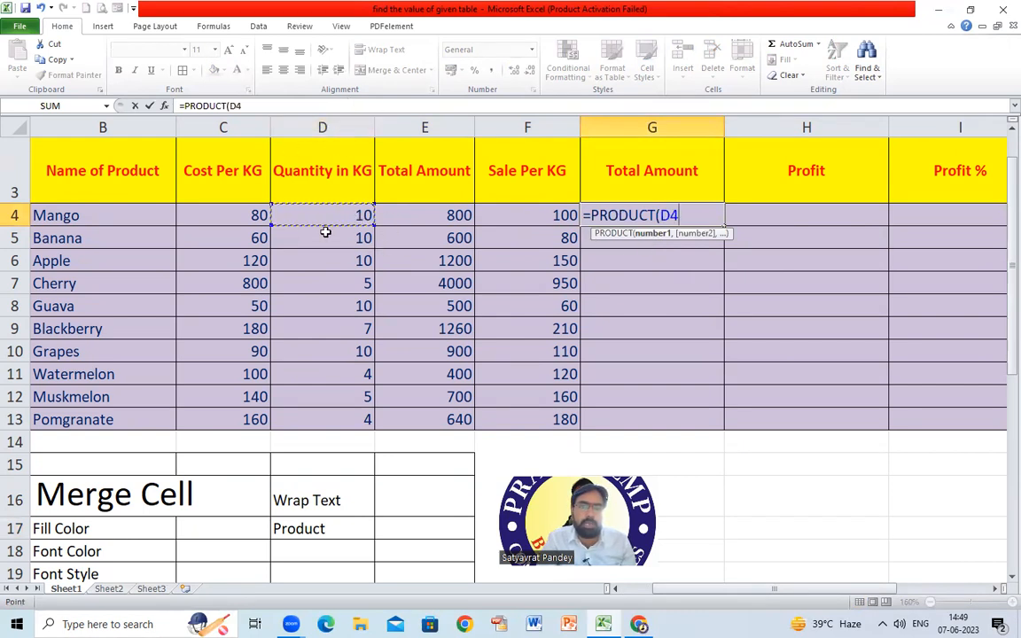
{"action": "type", "text": ","}
{"action": "left_click", "coordinate": [557, 216]}
{"action": "type", "text": ")"}
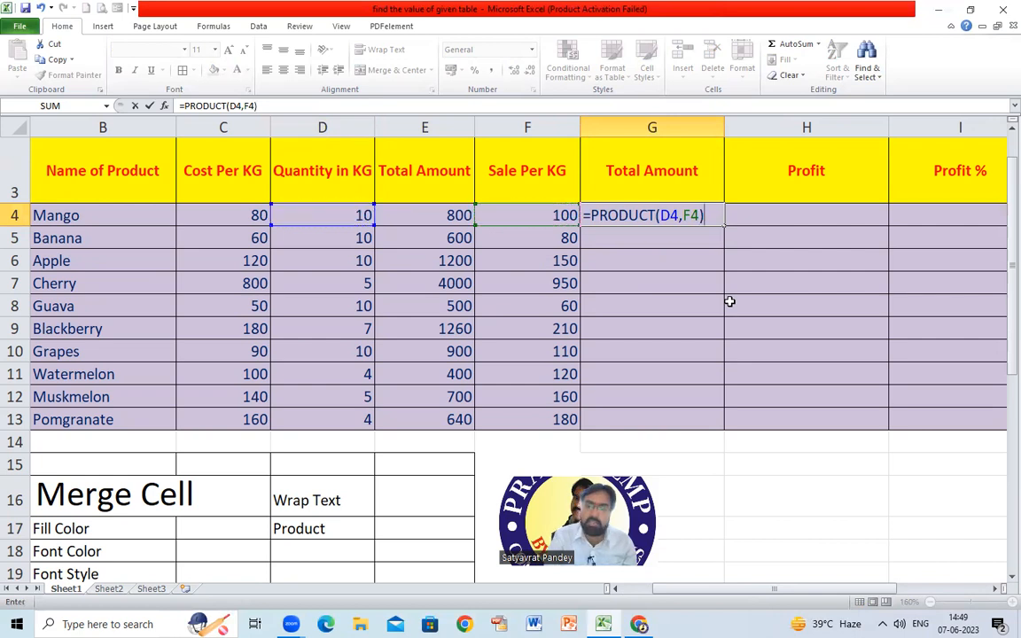
{"action": "key", "text": "Return"}
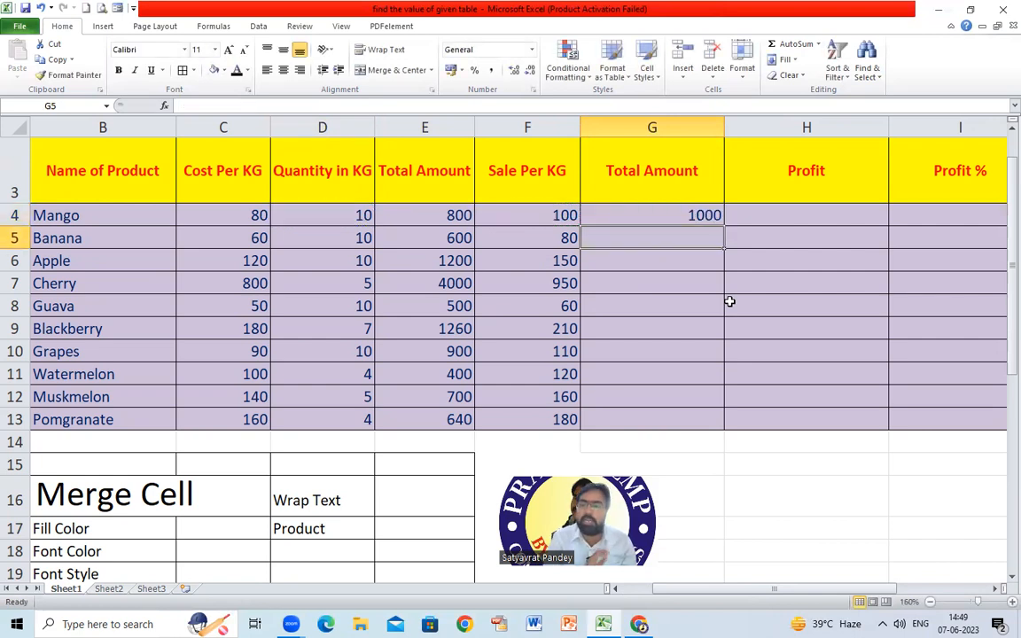
{"action": "left_click", "coordinate": [698, 216]}
{"action": "double_click", "coordinate": [723, 229]}
Narrow columns G, F, C and B to fit their headings more closely
{"action": "left_click_drag", "start_coordinate": [724, 127], "coordinate": [683, 127]}
{"action": "left_click_drag", "start_coordinate": [581, 122], "coordinate": [570, 128]}
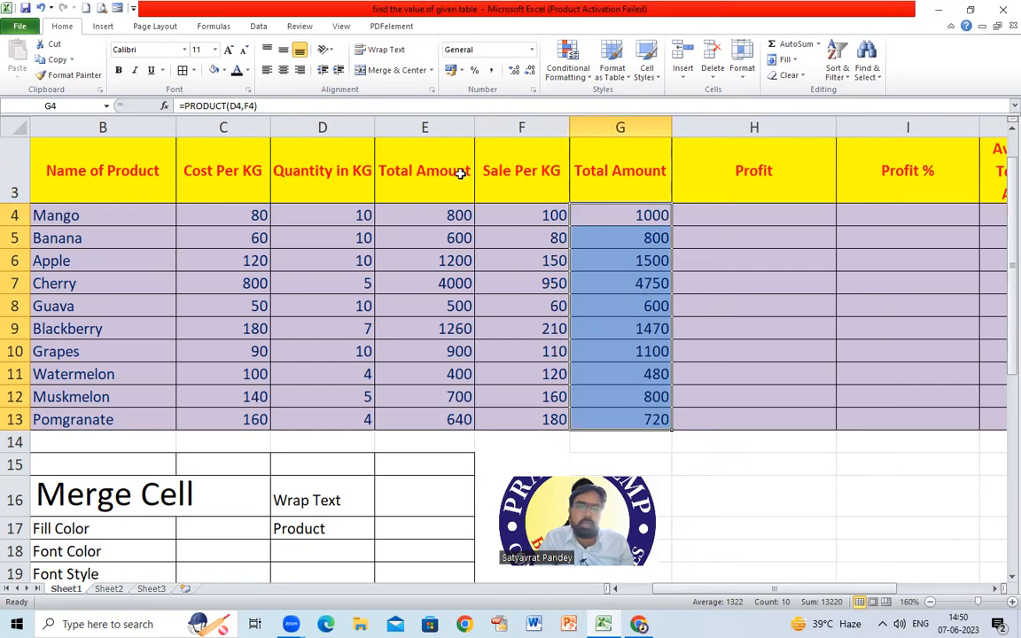
{"action": "left_click_drag", "start_coordinate": [270, 122], "coordinate": [265, 124]}
{"action": "left_click_drag", "start_coordinate": [176, 127], "coordinate": [158, 131]}
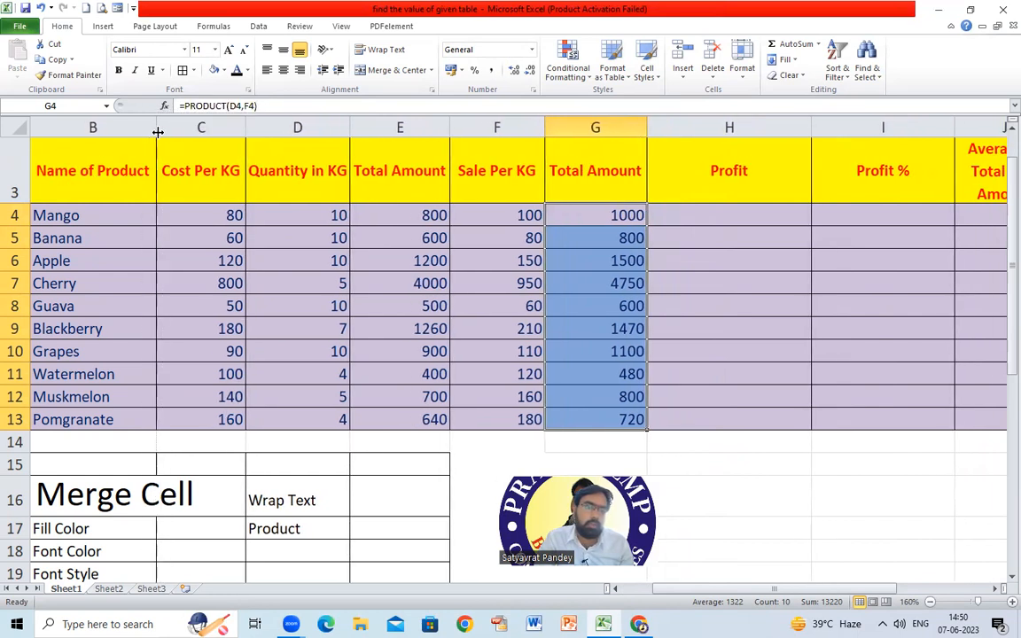
Compare Mango's cost and sale prices per KG and its two Total Amount values in row 4 as the basis for profit
{"action": "left_click", "coordinate": [700, 216]}
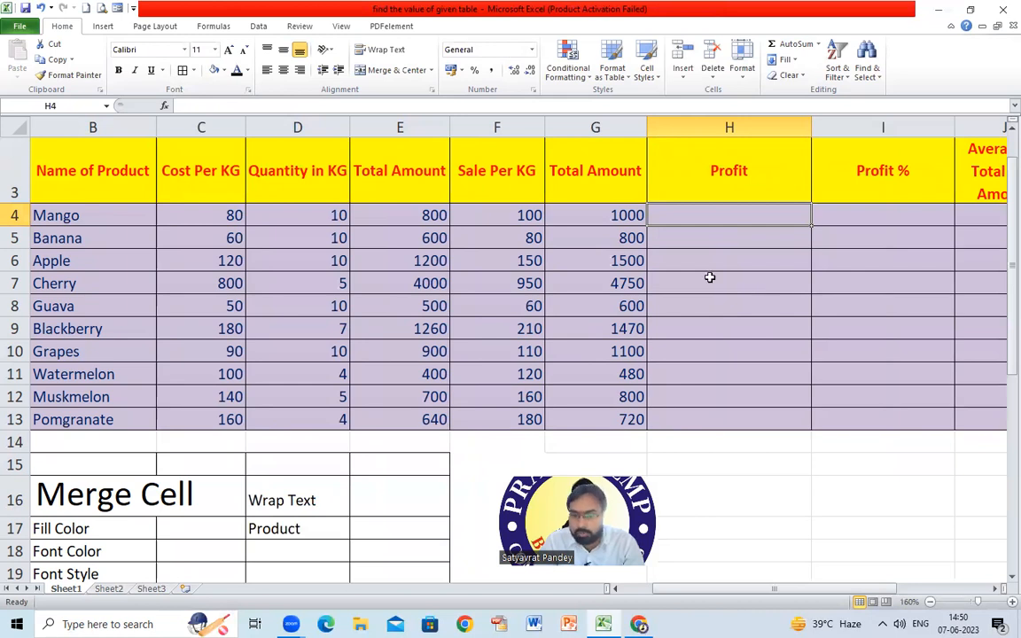
{"action": "left_click", "coordinate": [590, 216]}
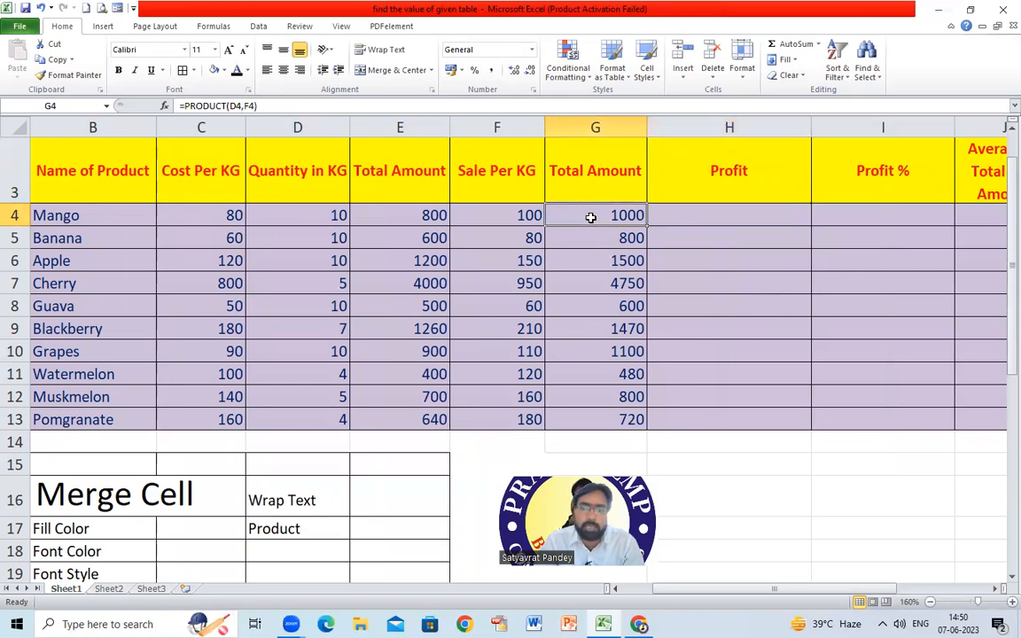
{"action": "left_click", "coordinate": [390, 213]}
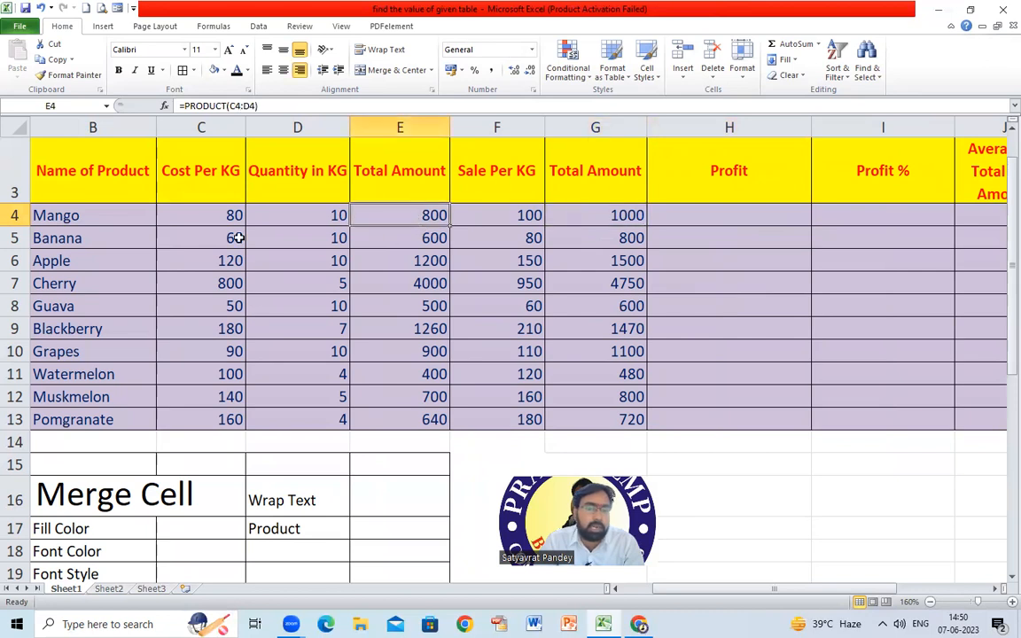
{"action": "left_click", "coordinate": [213, 209]}
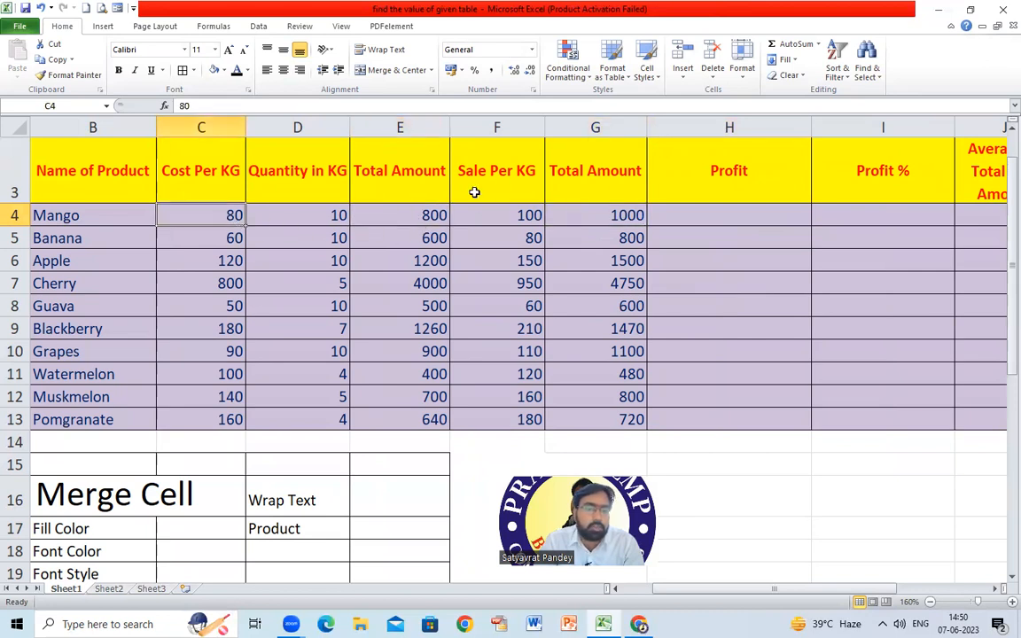
{"action": "left_click", "coordinate": [483, 211]}
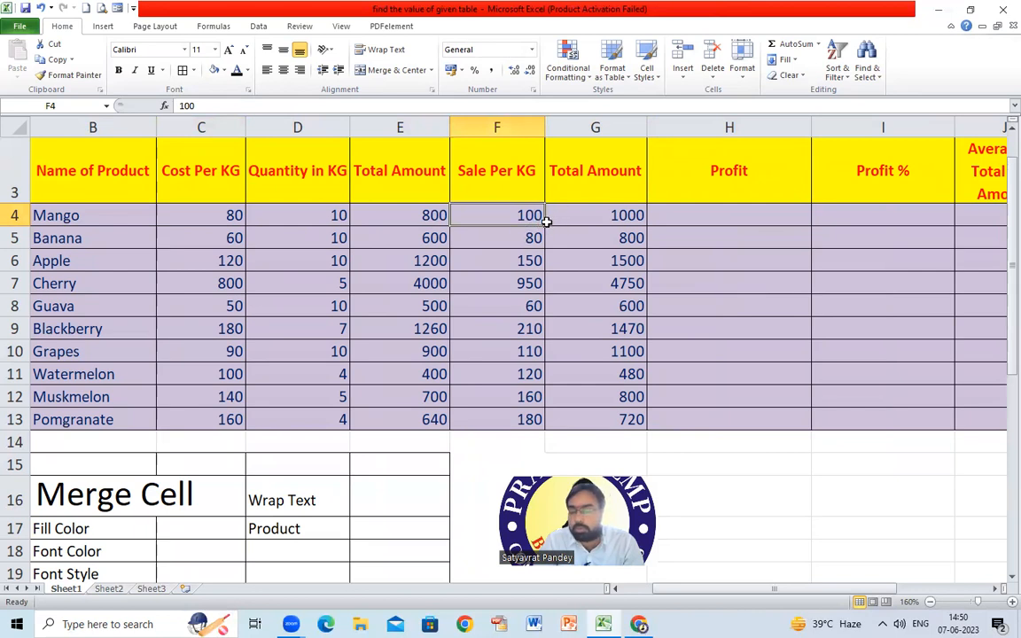
{"action": "left_click", "coordinate": [216, 211]}
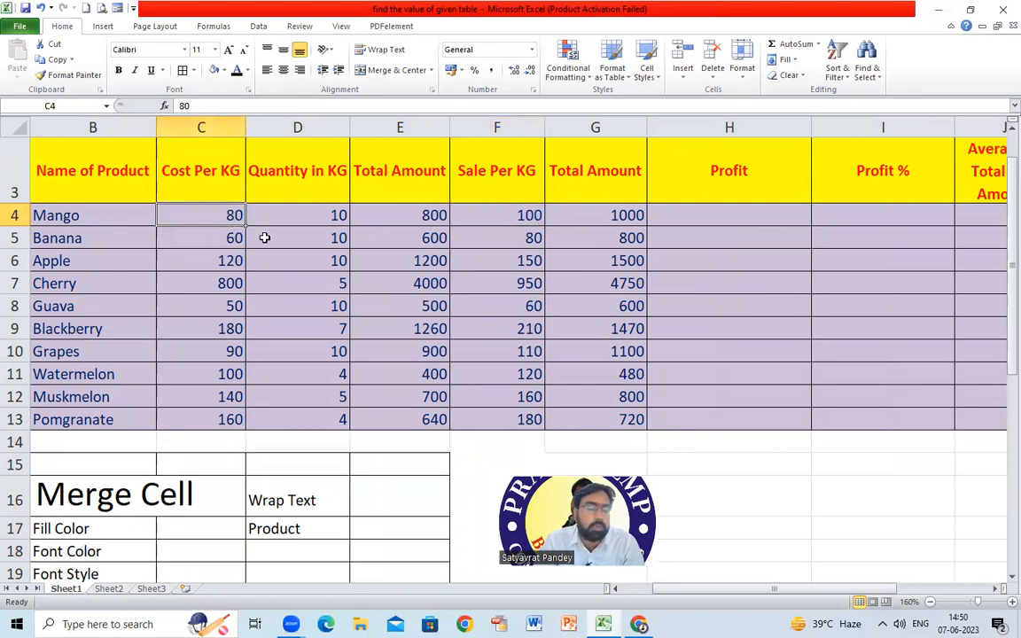
{"action": "left_click", "coordinate": [701, 216]}
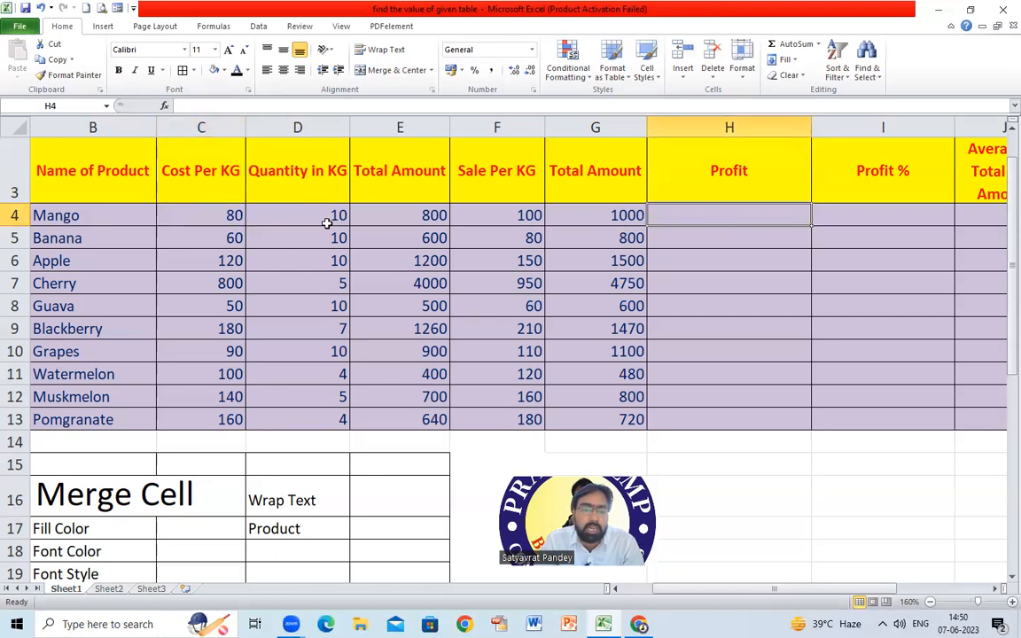
{"action": "left_click", "coordinate": [441, 217]}
{"action": "left_click", "coordinate": [623, 221]}
Calculate Mango's profit in H4 with the formula =(G4-E4)
{"action": "left_click", "coordinate": [687, 220]}
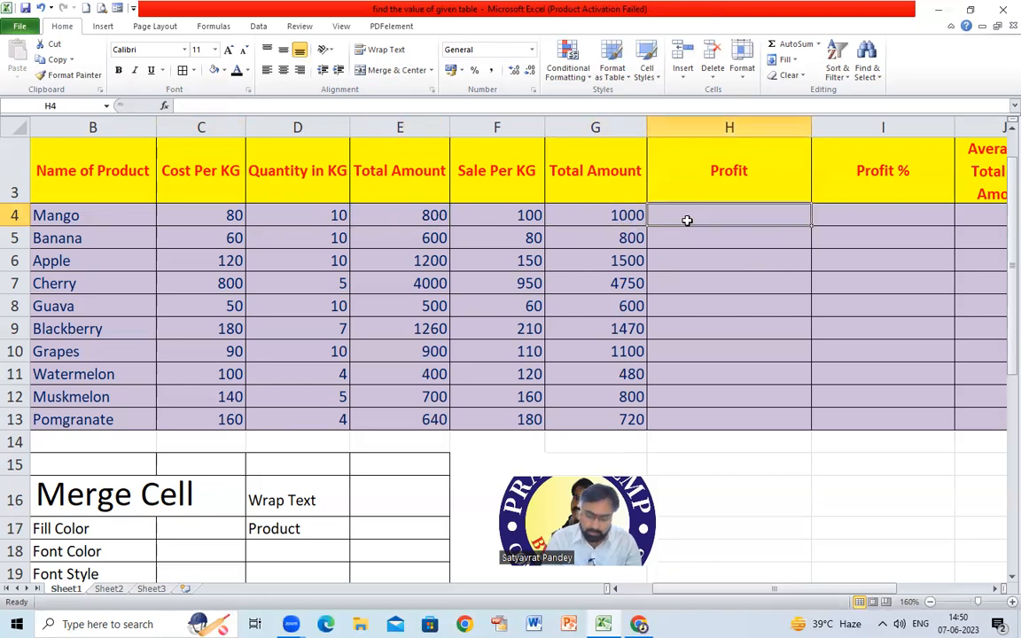
{"action": "type", "text": "=("}
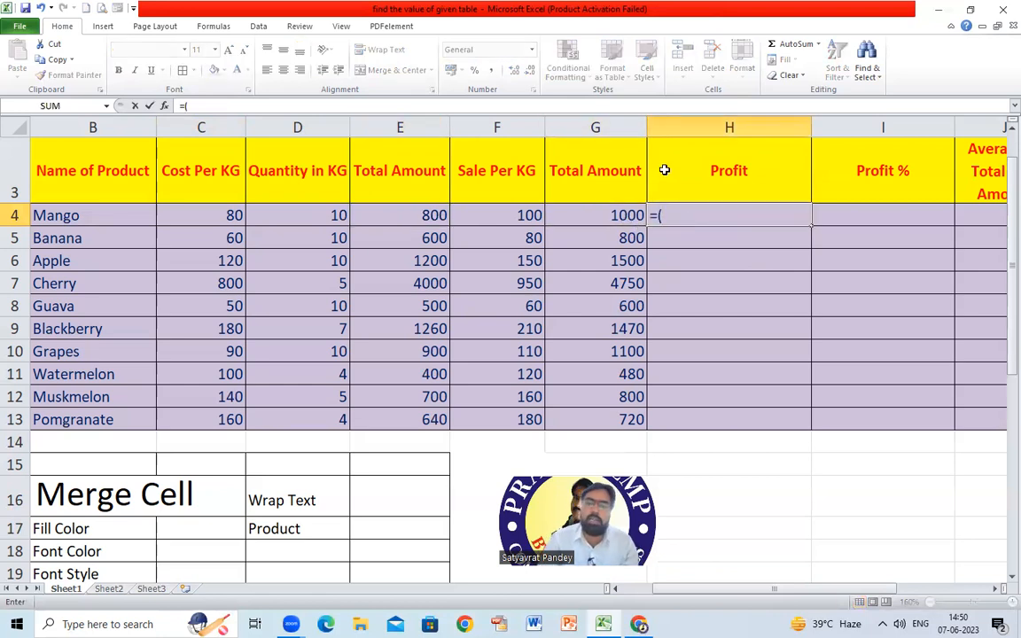
{"action": "left_click", "coordinate": [622, 215]}
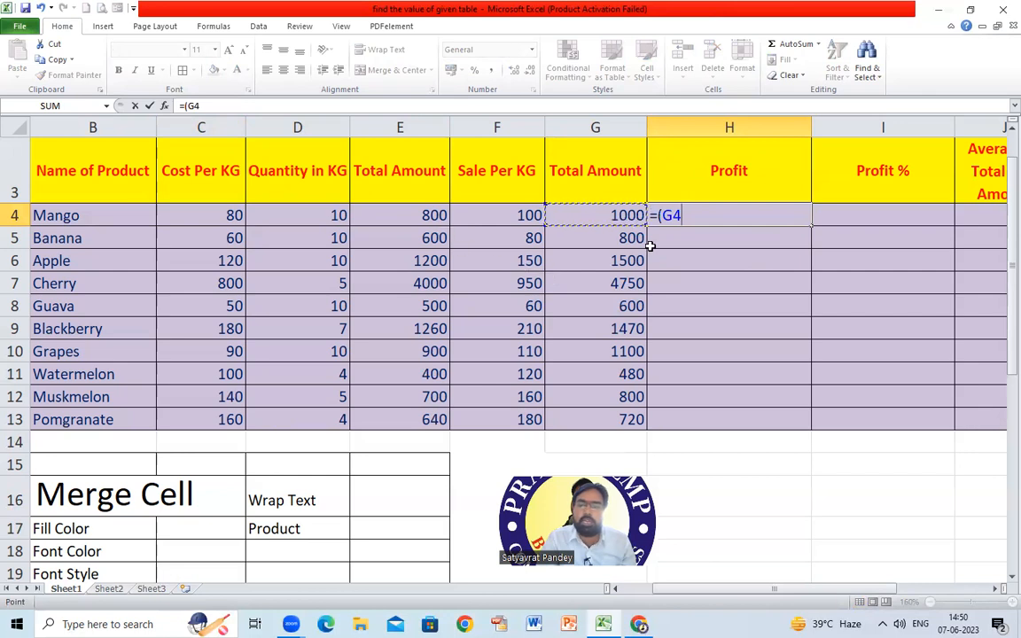
{"action": "type", "text": "-"}
{"action": "left_click", "coordinate": [431, 213]}
{"action": "type", "text": ")"}
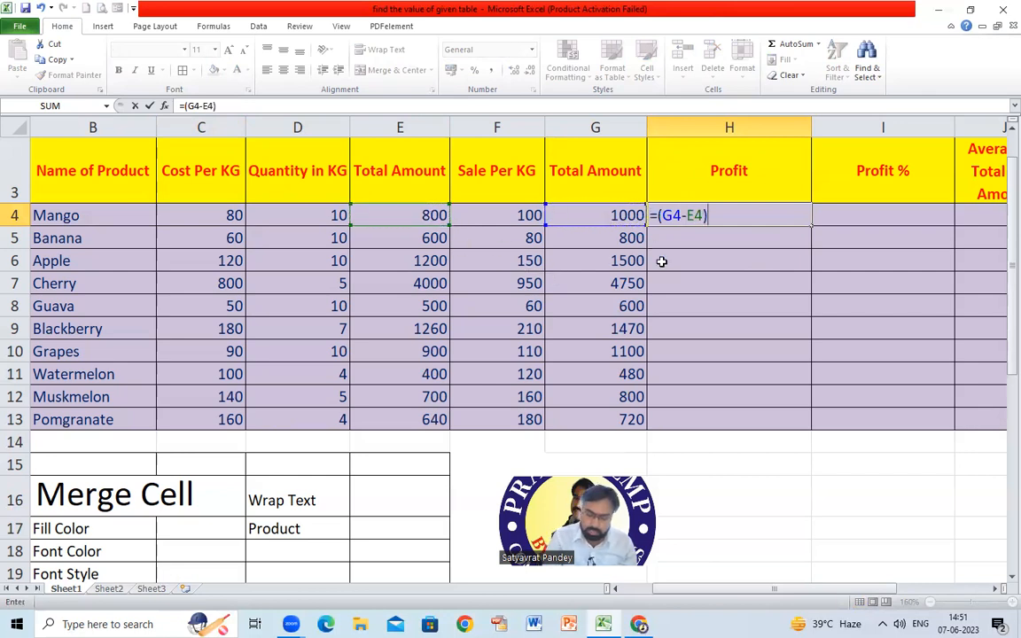
{"action": "key", "text": "Return"}
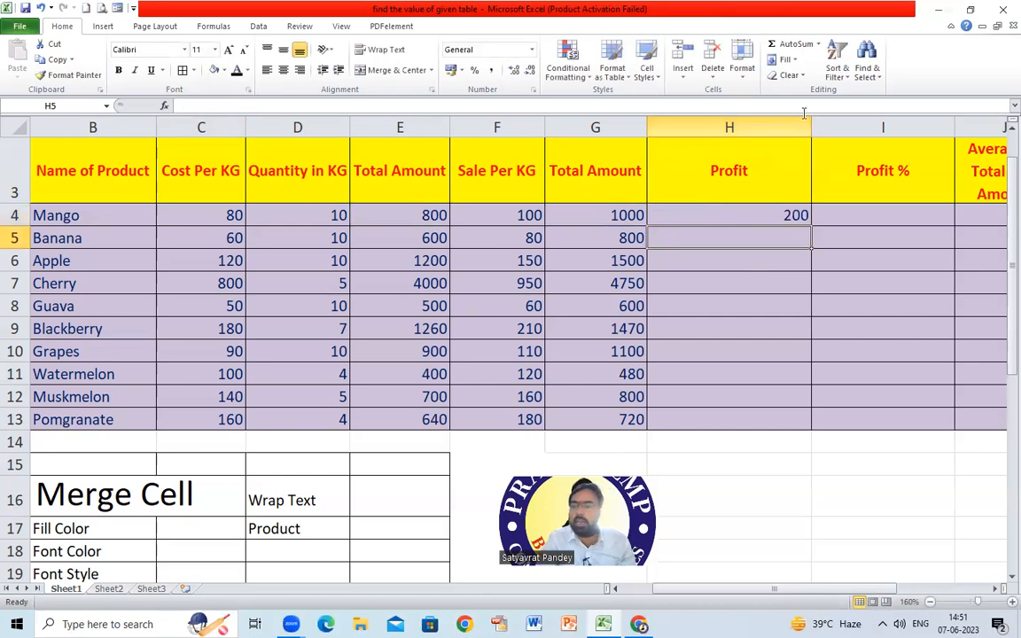
Narrow column H to fit the Profit heading and copy the profit formula from H4 down through H13
{"action": "left_click_drag", "start_coordinate": [812, 126], "coordinate": [700, 125]}
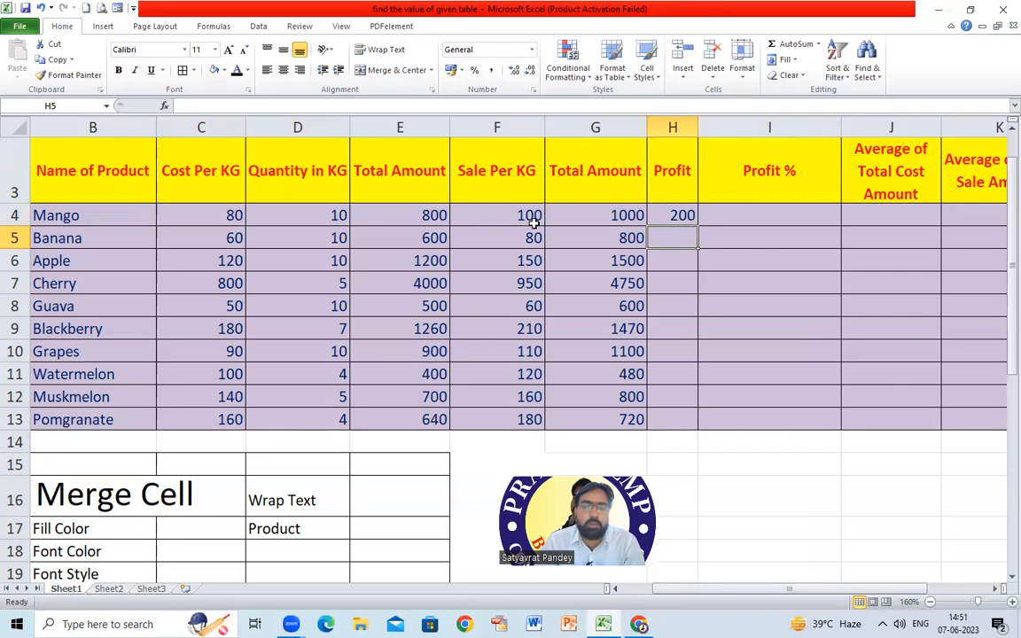
{"action": "left_click", "coordinate": [683, 214]}
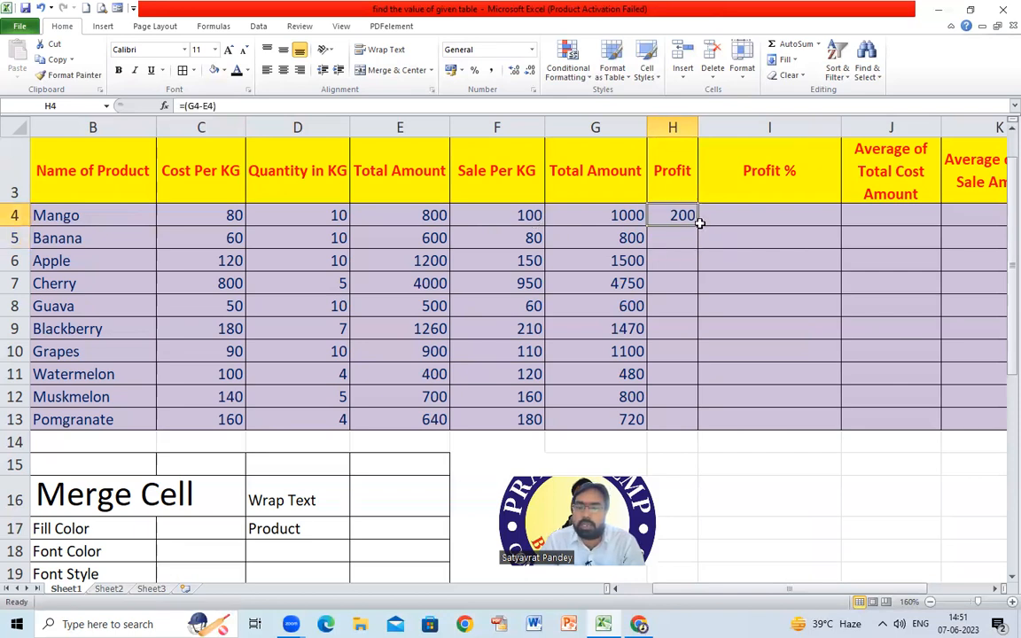
{"action": "double_click", "coordinate": [699, 222]}
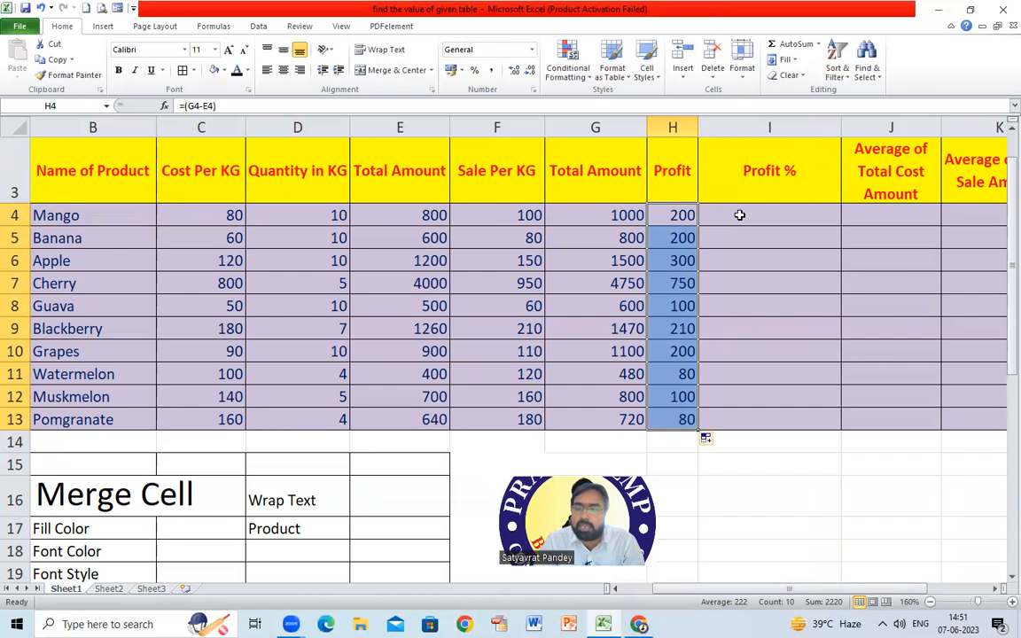
{"action": "left_click", "coordinate": [739, 216]}
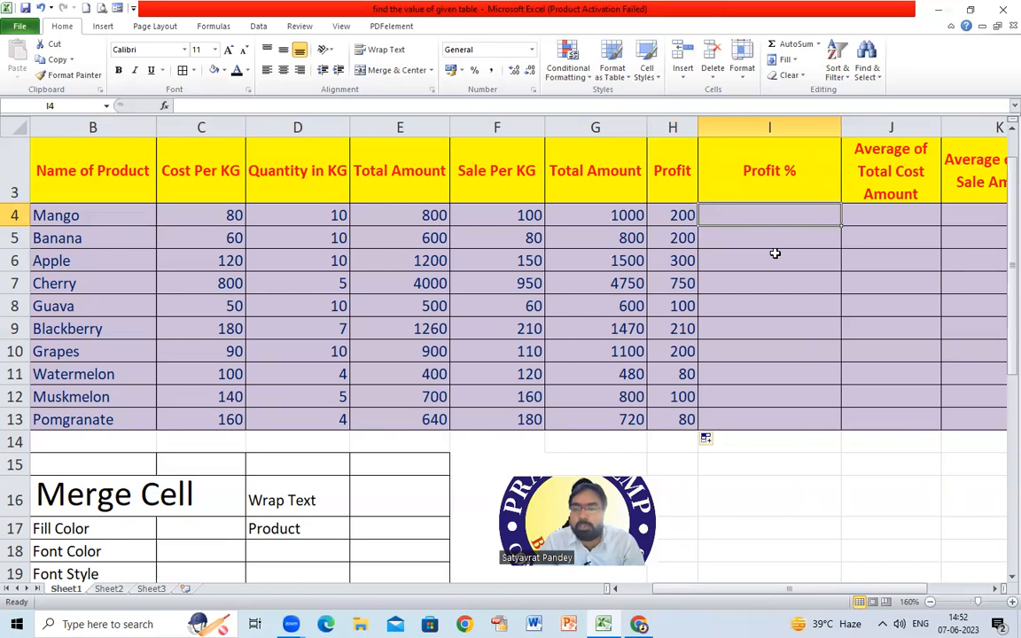
{"action": "type", "text": "="}
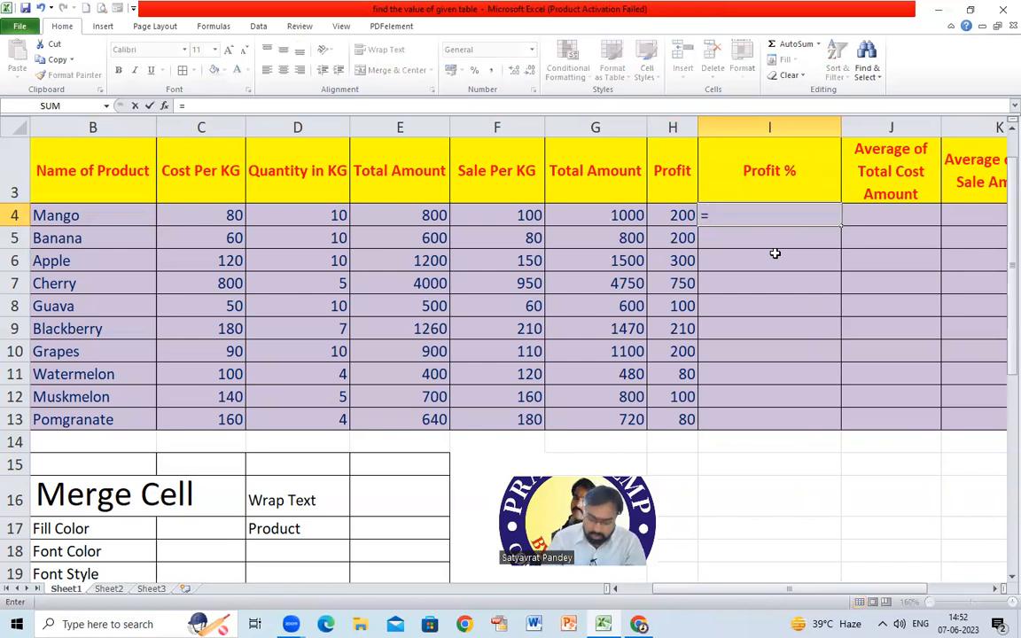
{"action": "type", "text": "("}
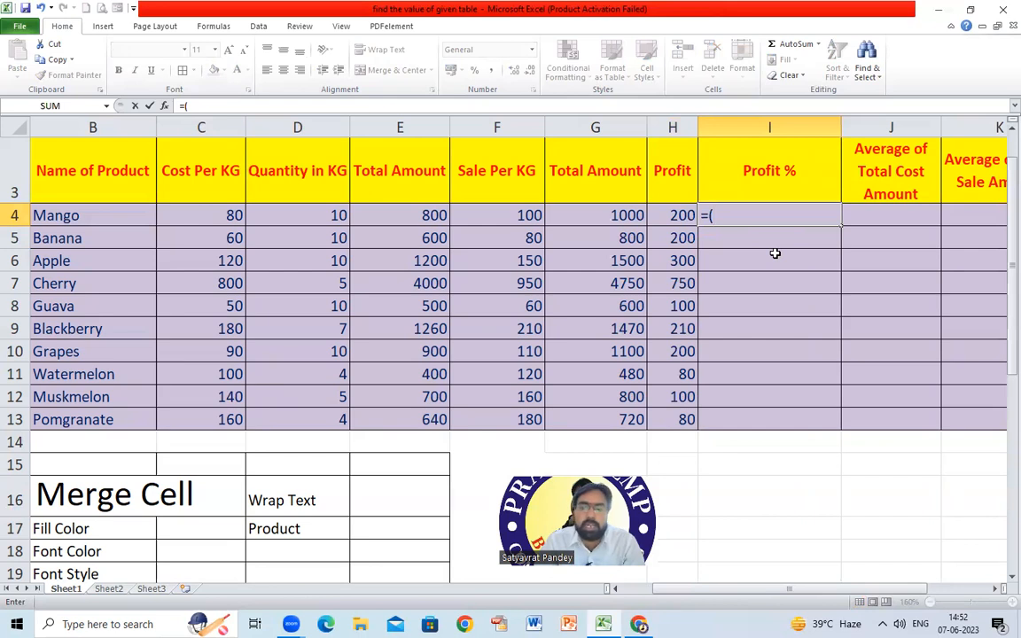
{"action": "type", "text": "200/"}
{"action": "left_click", "coordinate": [411, 219]}
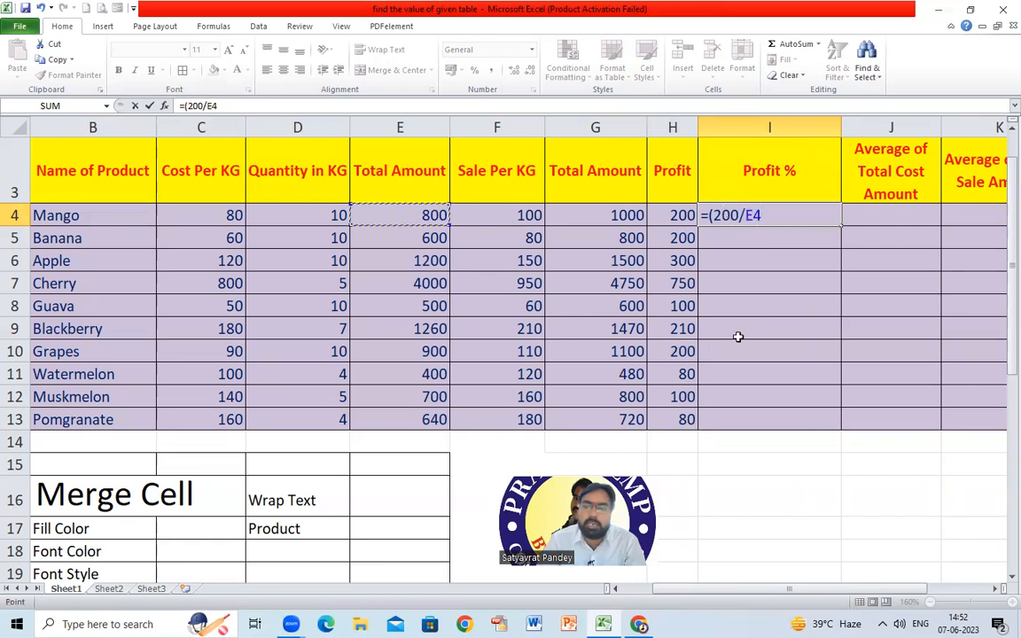
{"action": "key", "text": "BackSpace"}
{"action": "key", "text": "BackSpace"}
{"action": "key", "text": "BackSpace"}
{"action": "key", "text": "BackSpace"}
{"action": "key", "text": "BackSpace"}
{"action": "key", "text": "BackSpace"}
{"action": "key", "text": "BackSpace"}
{"action": "key", "text": "BackSpace"}
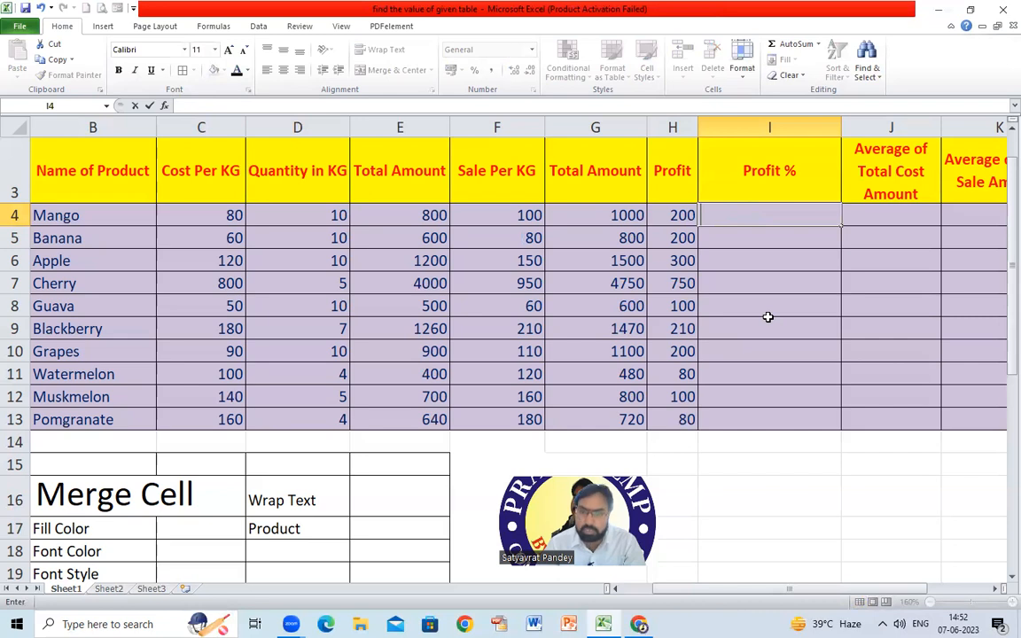
Calculate Mango's profit percentage in I4 with the formula =(H4/E4*100)
{"action": "type", "text": "=("}
{"action": "left_click", "coordinate": [679, 216]}
{"action": "type", "text": "/"}
{"action": "left_click", "coordinate": [428, 216]}
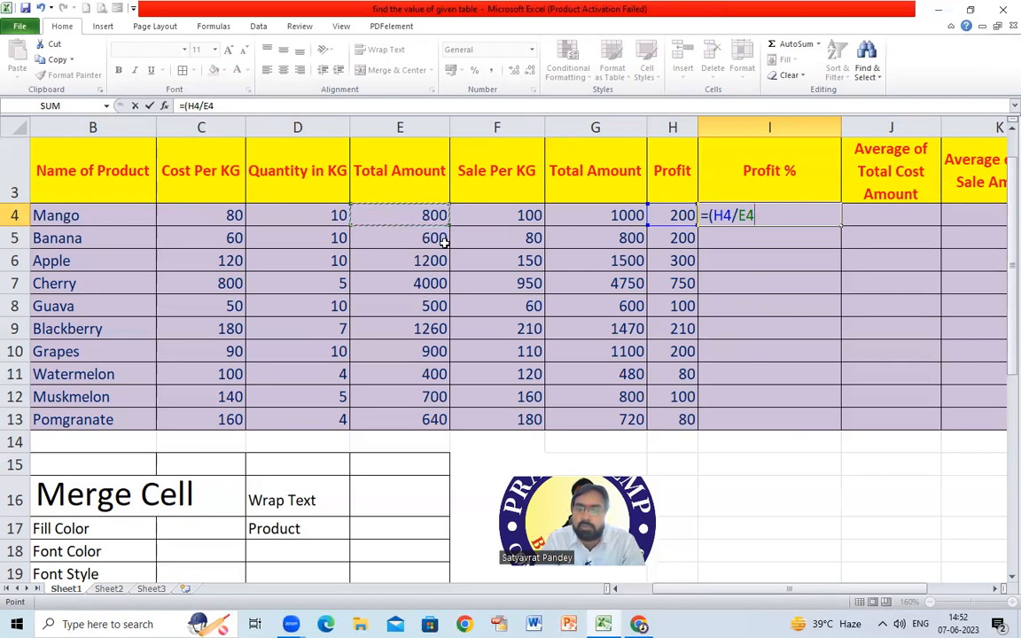
{"action": "type", "text": "*10"}
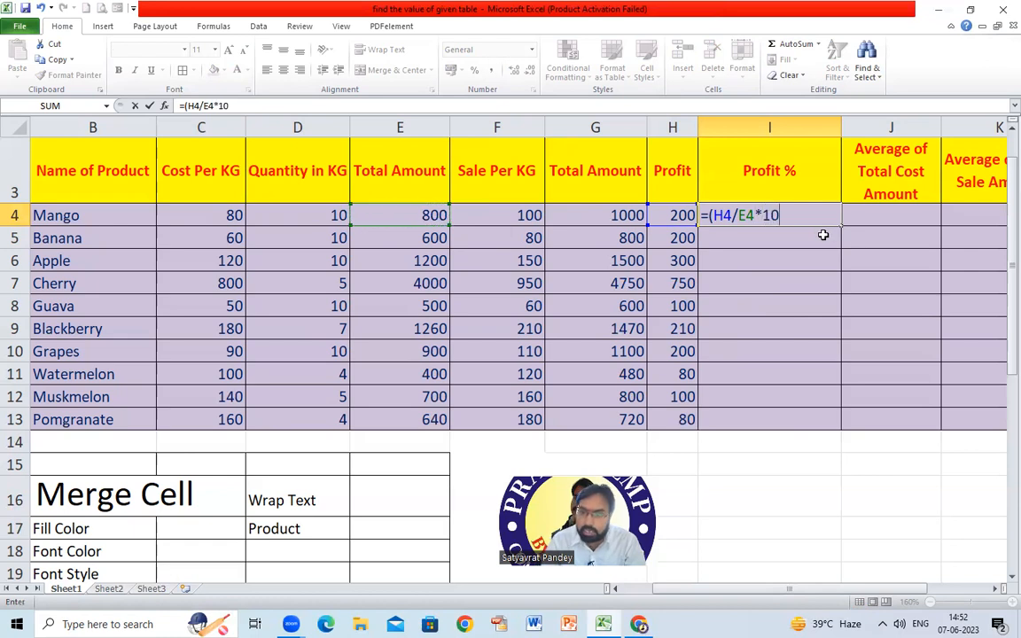
{"action": "type", "text": "0)"}
{"action": "key", "text": "Return"}
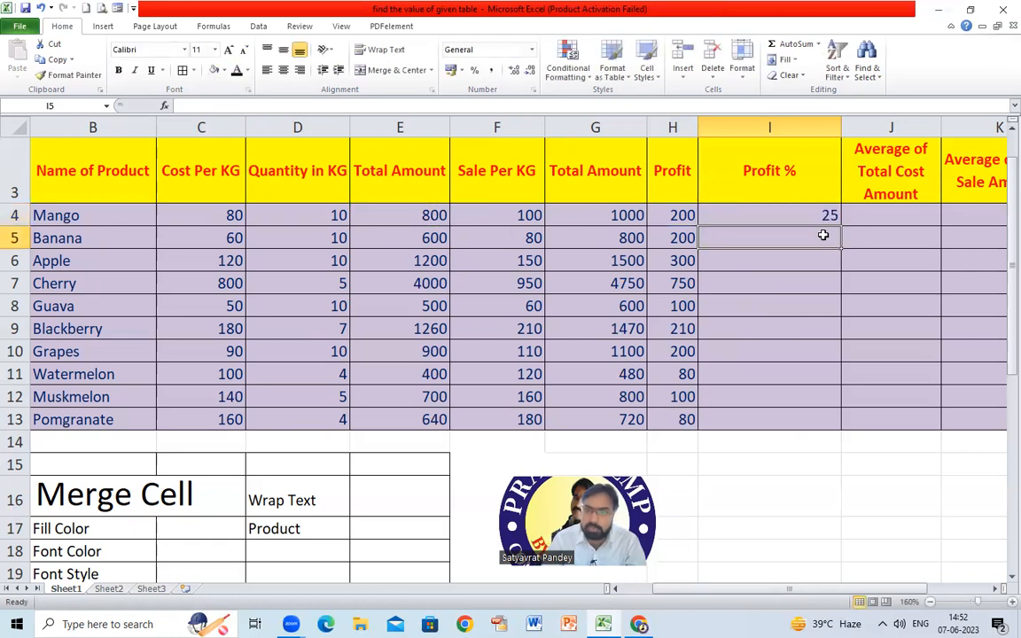
Narrow column I to fit the Profit % heading and copy the formula from I4 down through I13
{"action": "left_click_drag", "start_coordinate": [842, 126], "coordinate": [760, 128]}
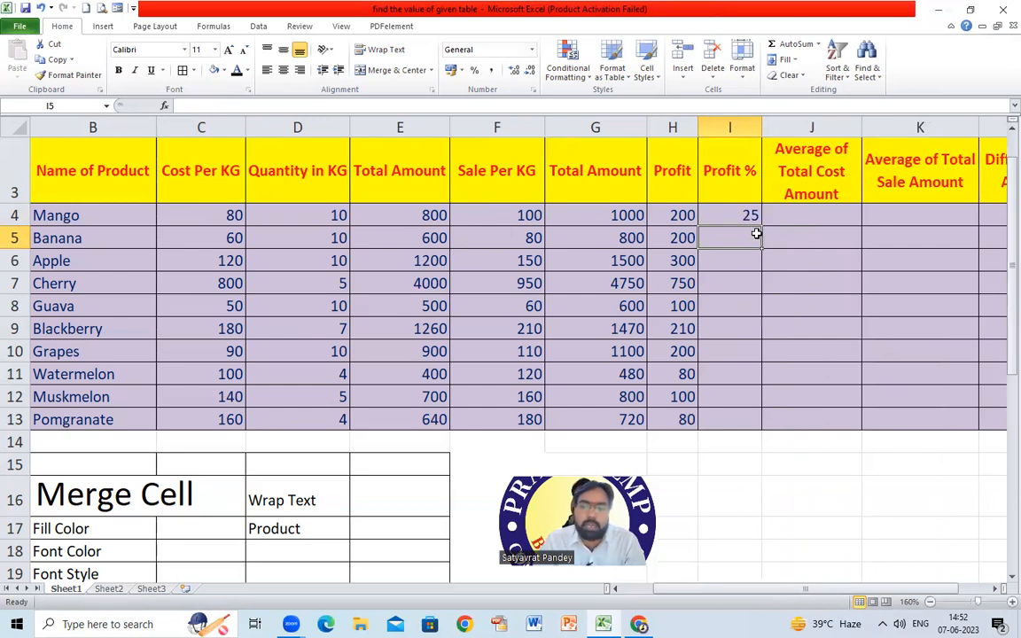
{"action": "left_click", "coordinate": [738, 213]}
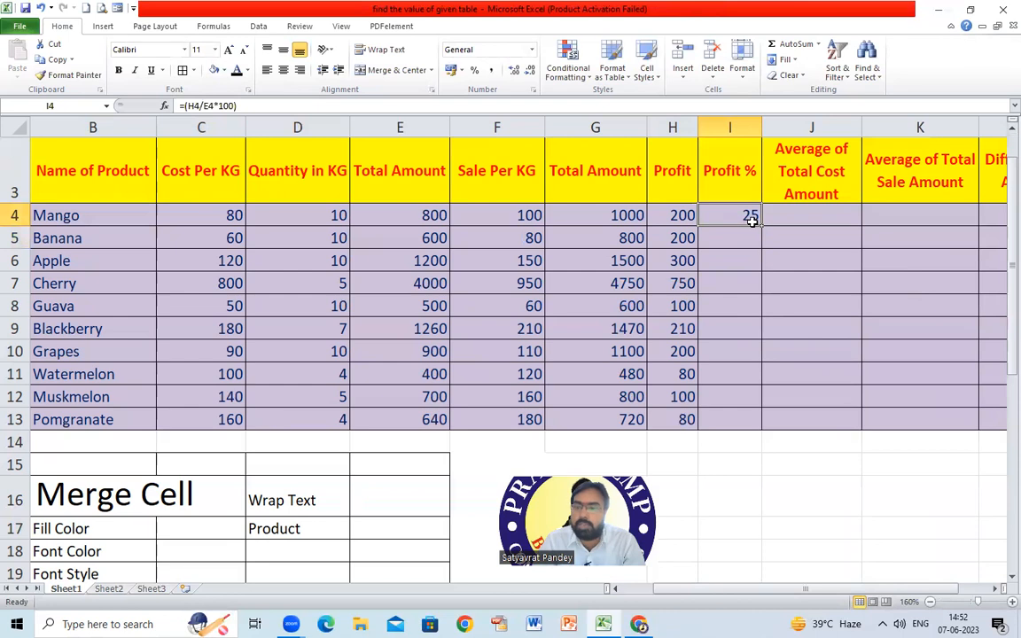
{"action": "double_click", "coordinate": [752, 222]}
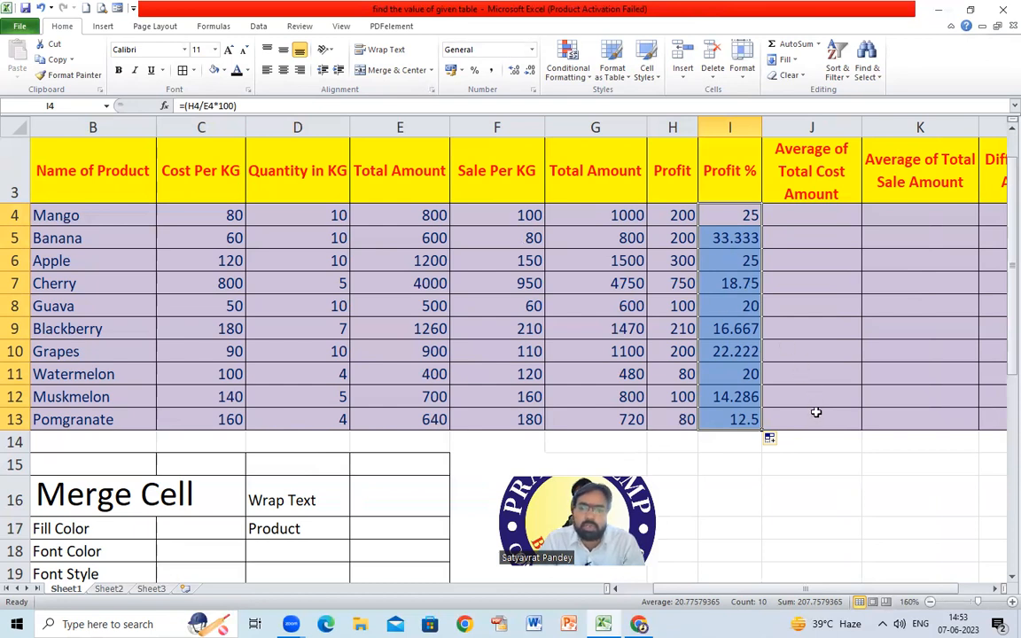
Examine the cost Total Amount values in E4:E13 and the cost headings in C3:E3 as the basis for the cost average
{"action": "left_click", "coordinate": [799, 222]}
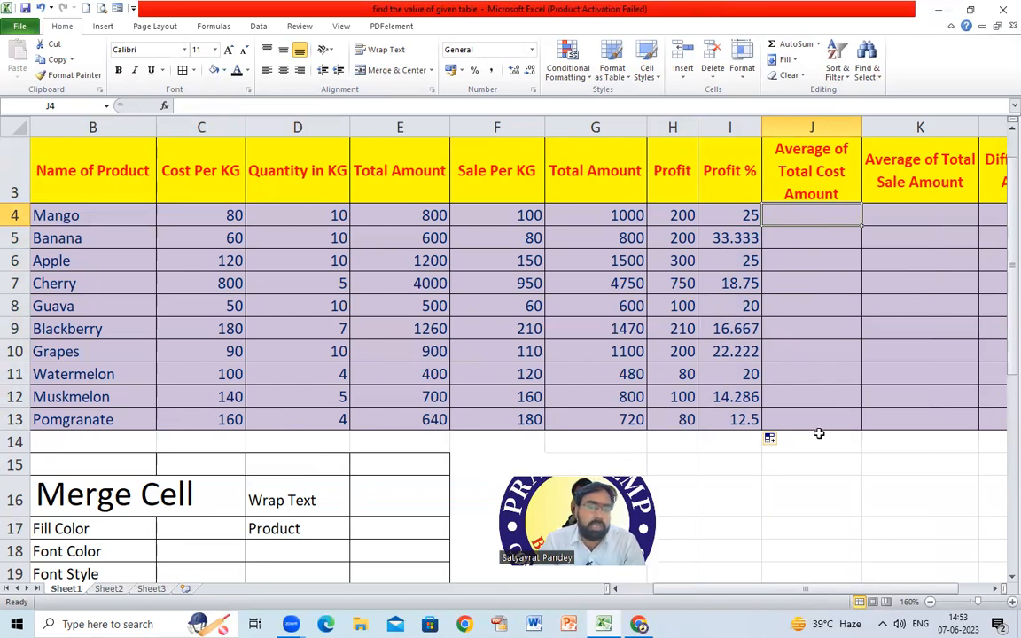
{"action": "left_click_drag", "start_coordinate": [392, 215], "coordinate": [392, 419]}
{"action": "left_click", "coordinate": [404, 217]}
{"action": "left_click_drag", "start_coordinate": [404, 217], "coordinate": [404, 420]}
{"action": "left_click_drag", "start_coordinate": [199, 173], "coordinate": [395, 197]}
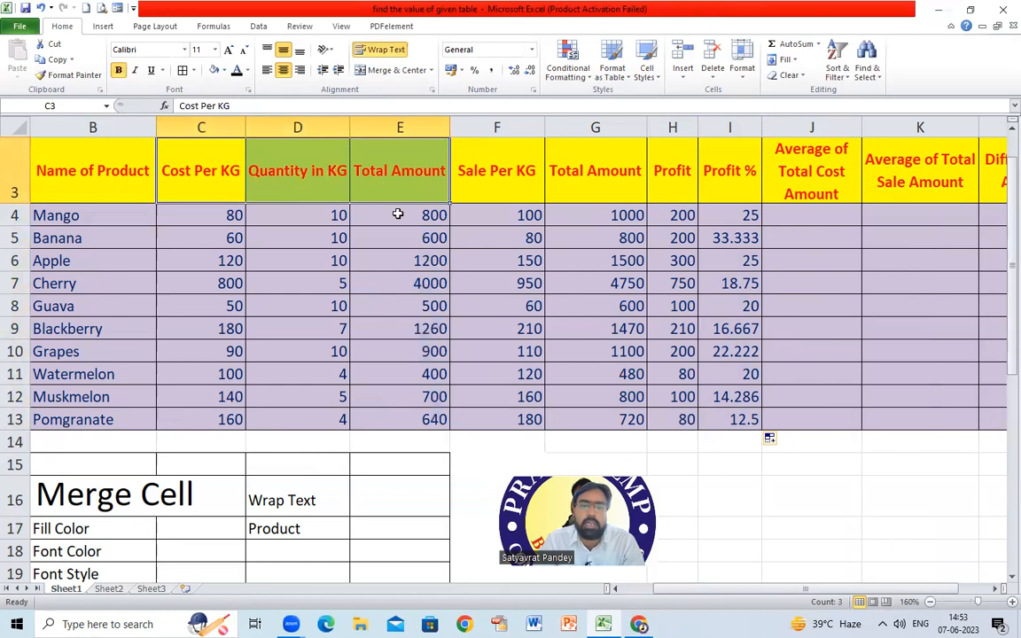
{"action": "left_click", "coordinate": [398, 214]}
{"action": "left_click_drag", "start_coordinate": [196, 156], "coordinate": [388, 191]}
{"action": "left_click", "coordinate": [392, 219]}
Fill the cost headings C3:E3 with the standard dark green color
{"action": "left_click_drag", "start_coordinate": [196, 171], "coordinate": [383, 179]}
{"action": "left_click", "coordinate": [224, 70]}
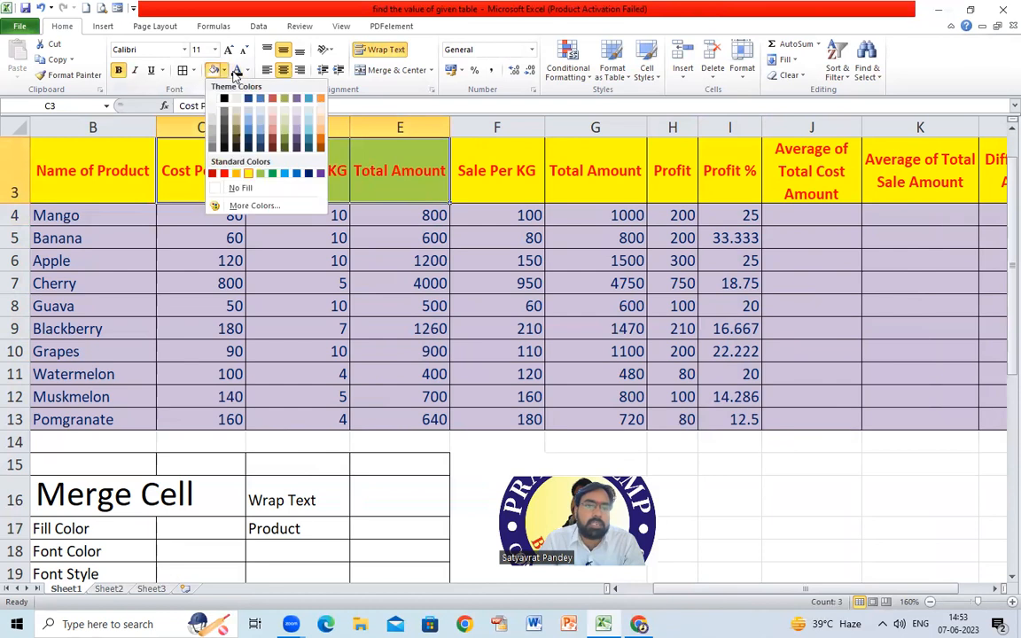
{"action": "left_click", "coordinate": [272, 173]}
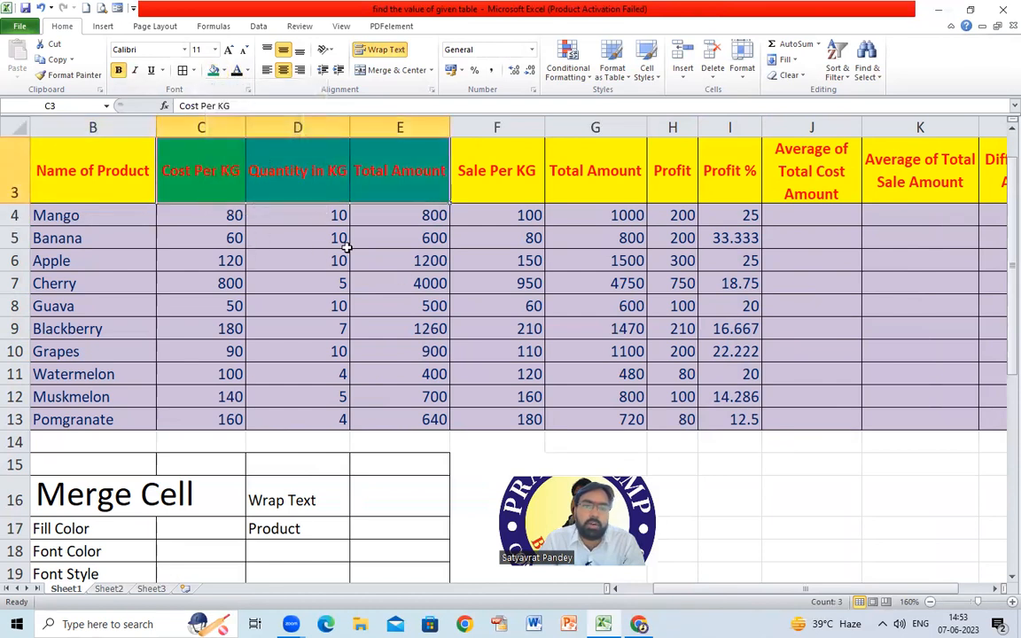
Change the fill of the cost headings C3:E3 to the standard light green color
{"action": "left_click", "coordinate": [297, 214]}
{"action": "left_click", "coordinate": [228, 169]}
{"action": "left_click_drag", "start_coordinate": [228, 168], "coordinate": [394, 170]}
{"action": "left_click", "coordinate": [224, 70]}
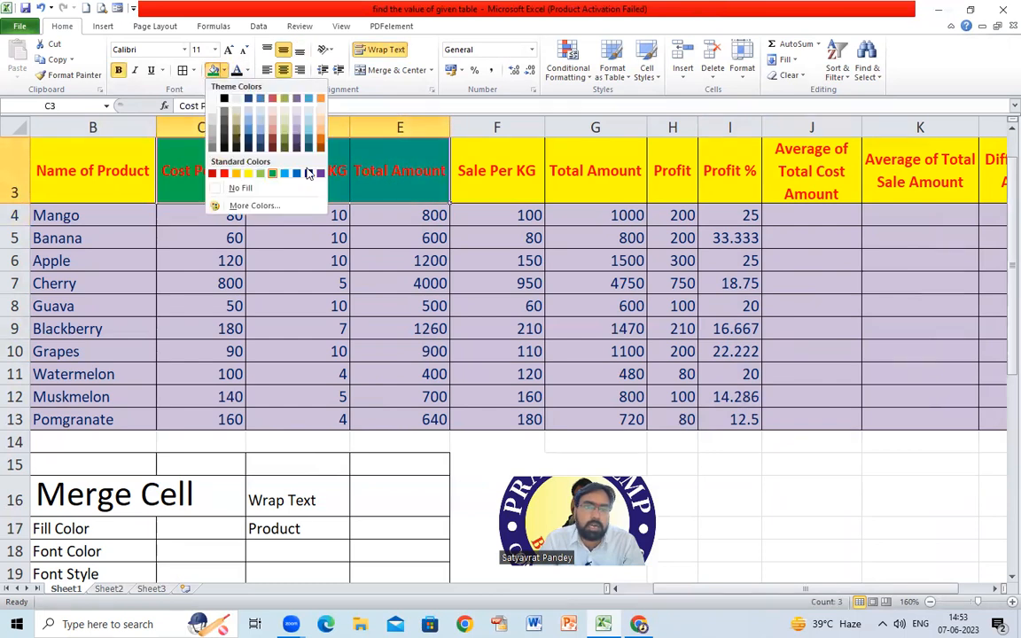
{"action": "left_click", "coordinate": [261, 174]}
Fill the sale headings Sale Per KG and Total Amount in F3:G3 with a light red theme shade
{"action": "left_click_drag", "start_coordinate": [497, 171], "coordinate": [581, 178]}
{"action": "left_click", "coordinate": [224, 71]}
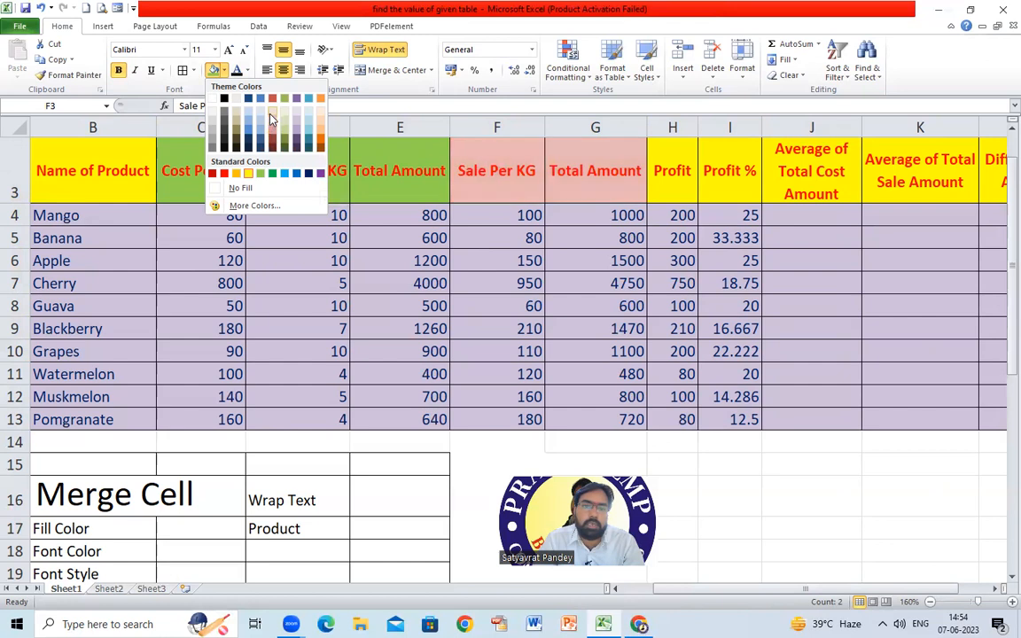
{"action": "left_click", "coordinate": [273, 129]}
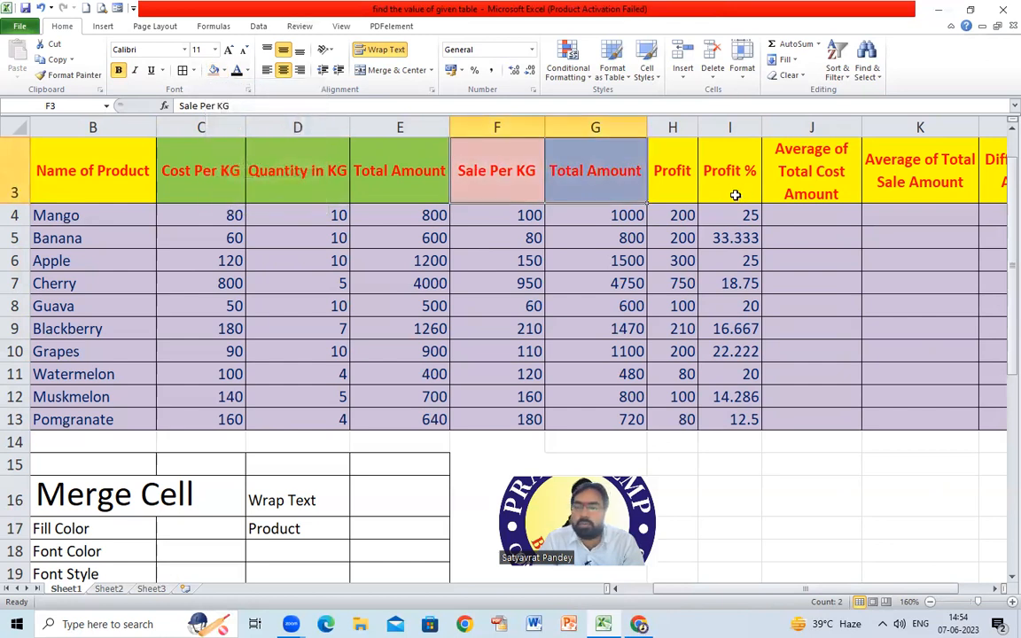
Calculate the average of the total cost amounts in J4 with the formula =AVERAGE(E4:E13)
{"action": "left_click", "coordinate": [826, 218]}
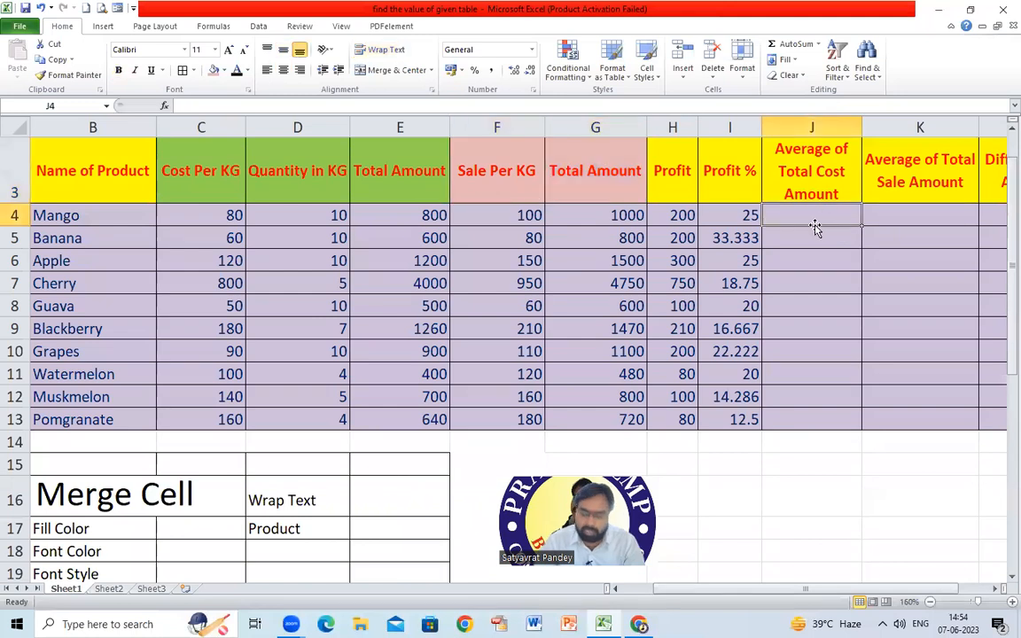
{"action": "type", "text": "="}
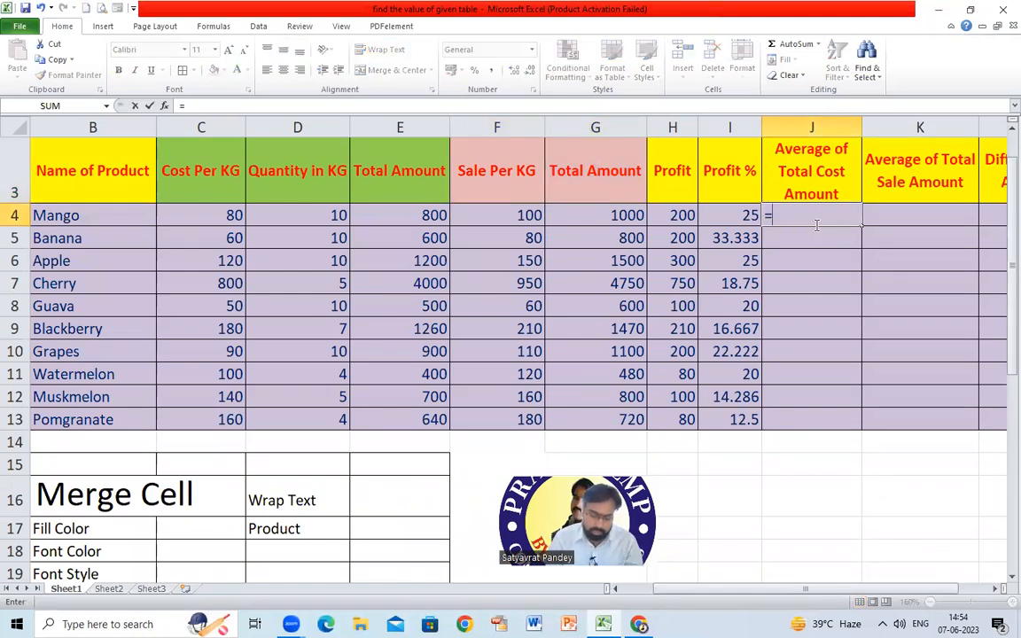
{"action": "type", "text": "aver"}
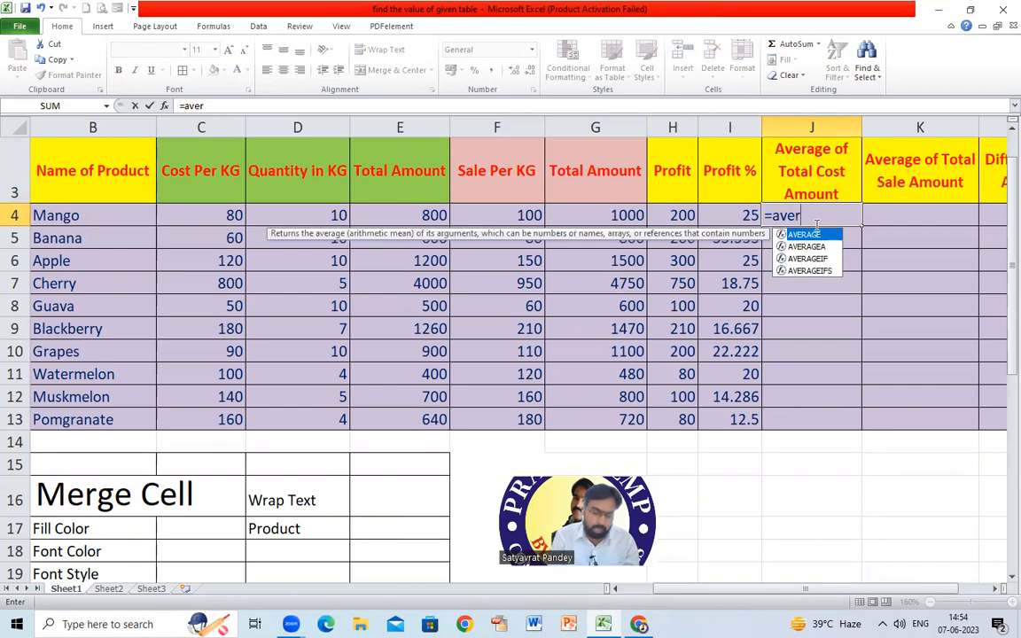
{"action": "type", "text": "age"}
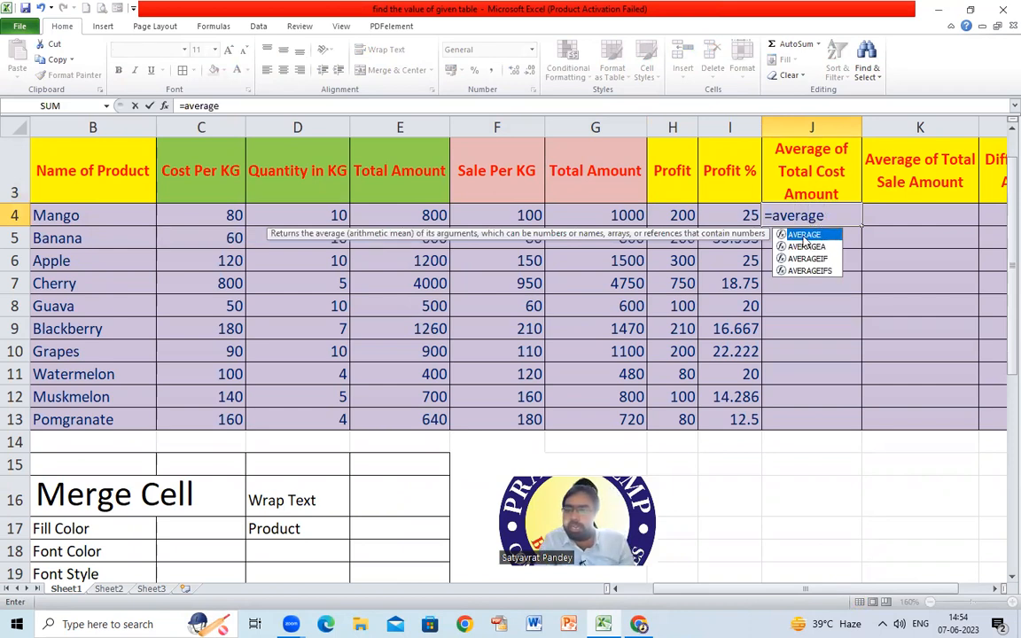
{"action": "double_click", "coordinate": [804, 236]}
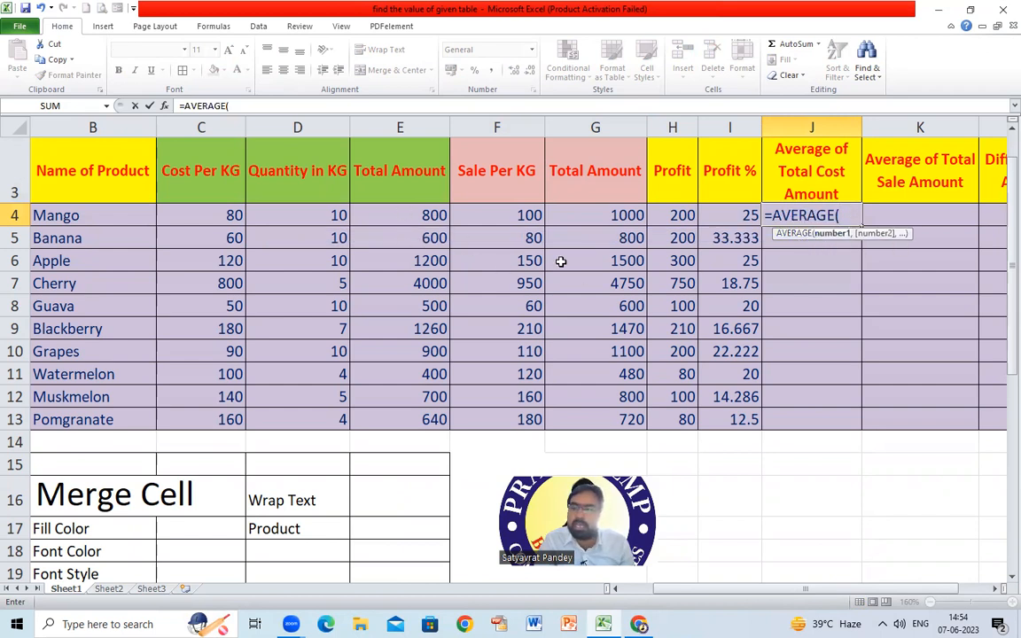
{"action": "left_click_drag", "start_coordinate": [418, 215], "coordinate": [414, 410]}
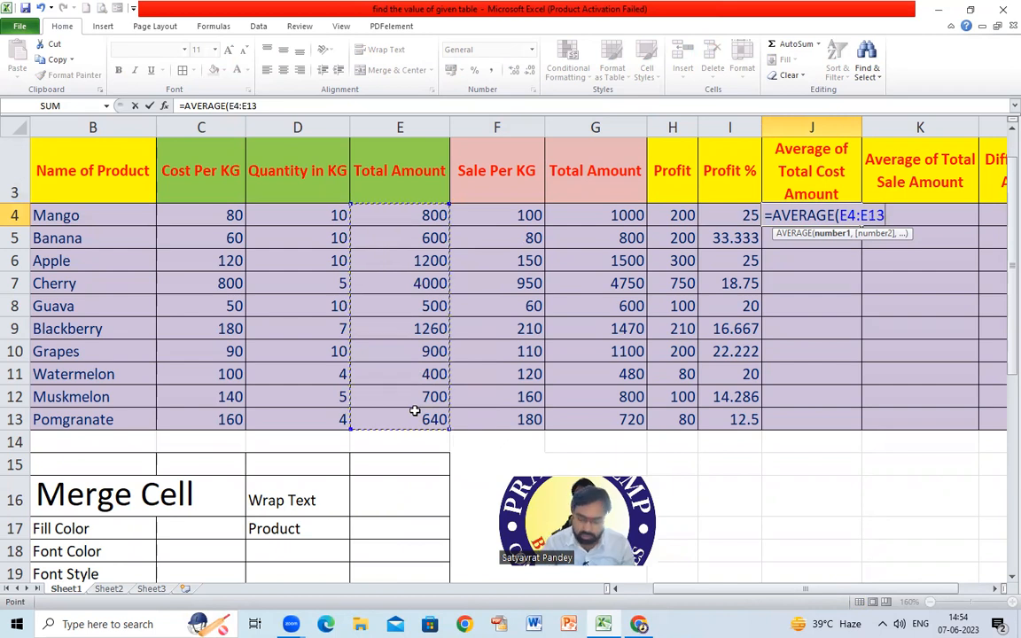
{"action": "type", "text": ")"}
{"action": "key", "text": "Return"}
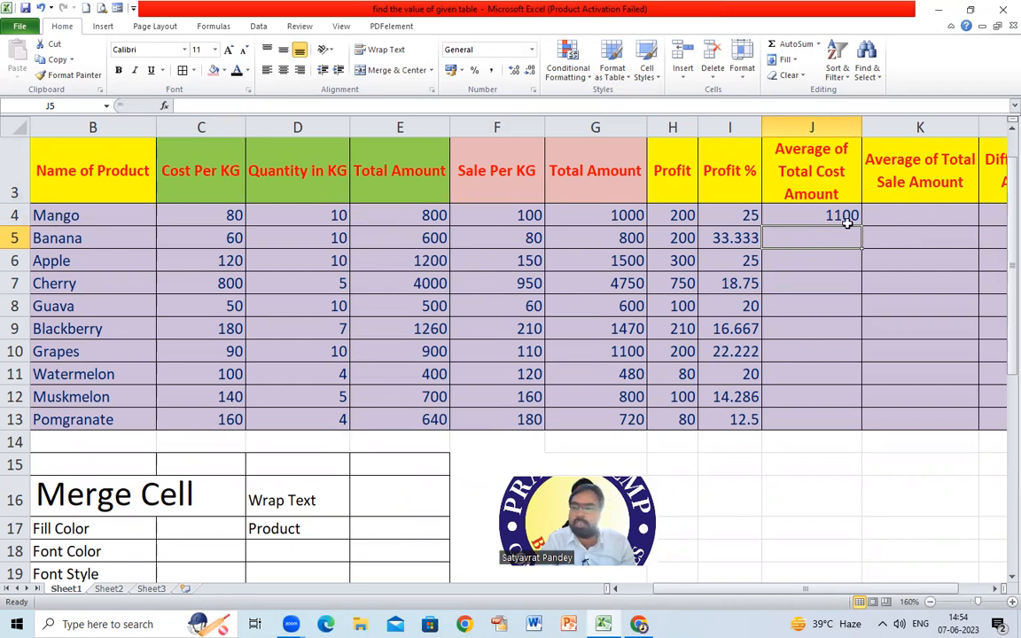
Calculate the average of the total sale amounts in K4 with the formula =AVERAGE(G4:G13)
{"action": "left_click", "coordinate": [946, 216]}
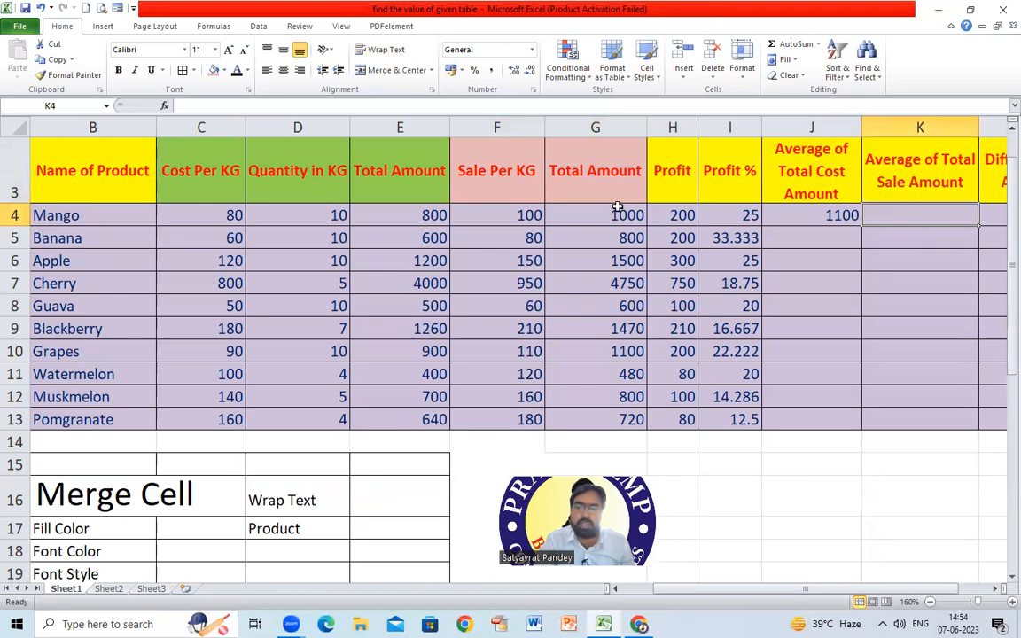
{"action": "type", "text": "="}
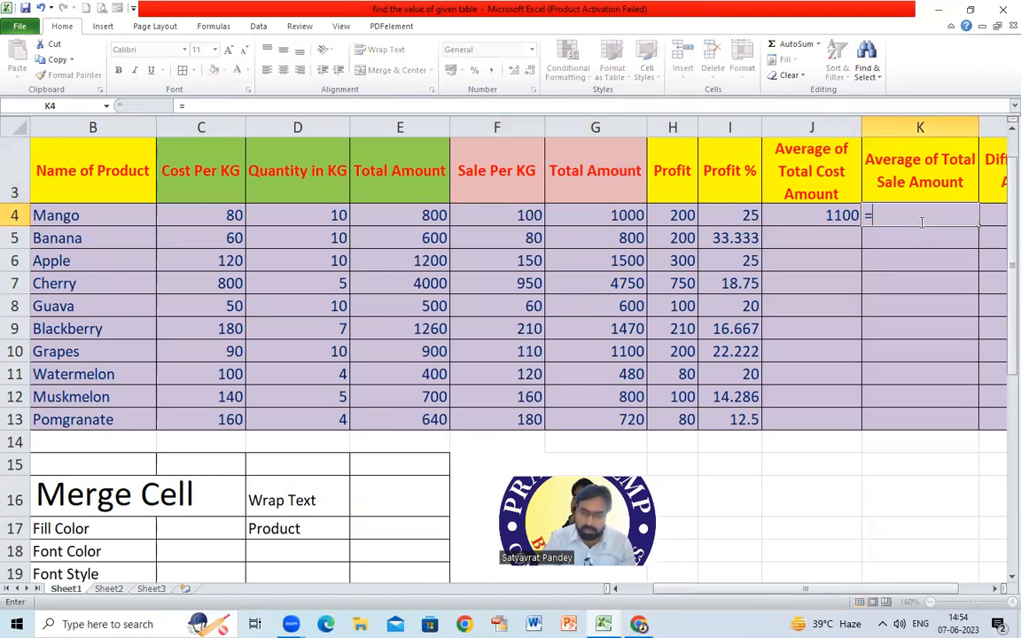
{"action": "type", "text": "avera"}
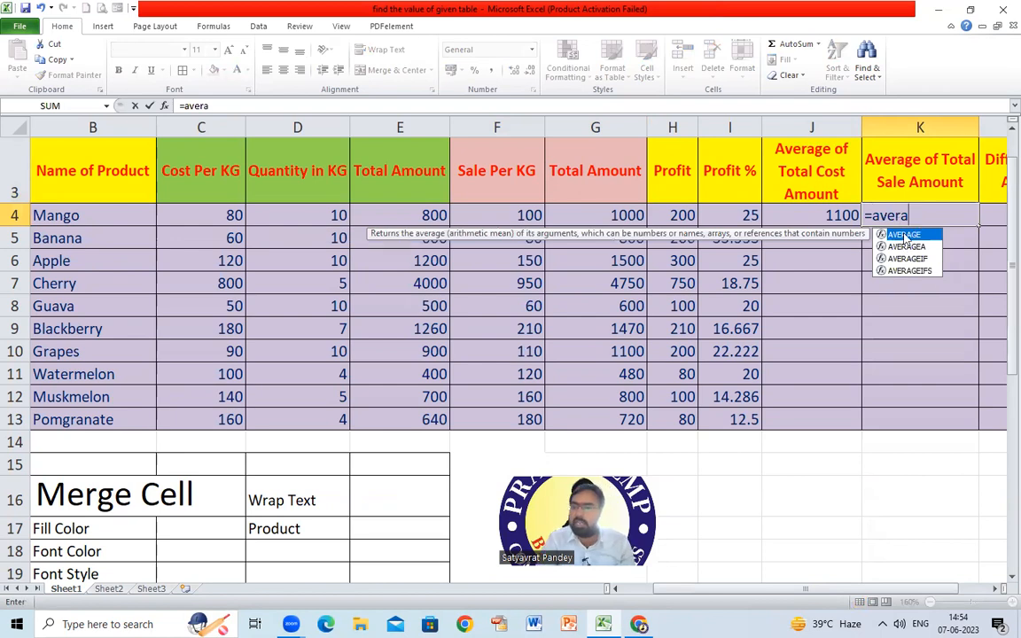
{"action": "double_click", "coordinate": [905, 235]}
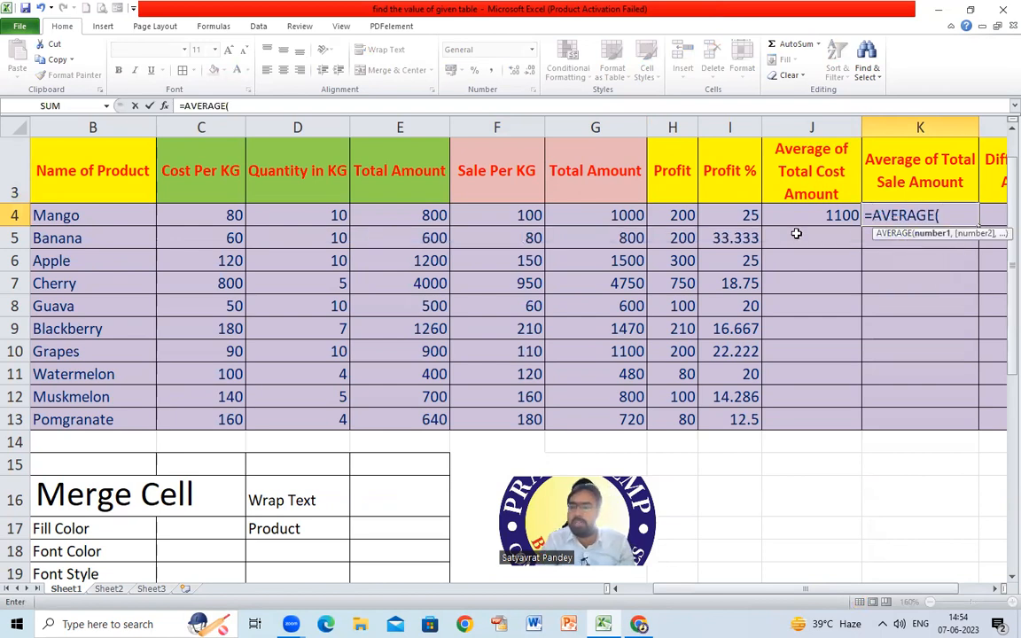
{"action": "left_click_drag", "start_coordinate": [621, 216], "coordinate": [614, 418]}
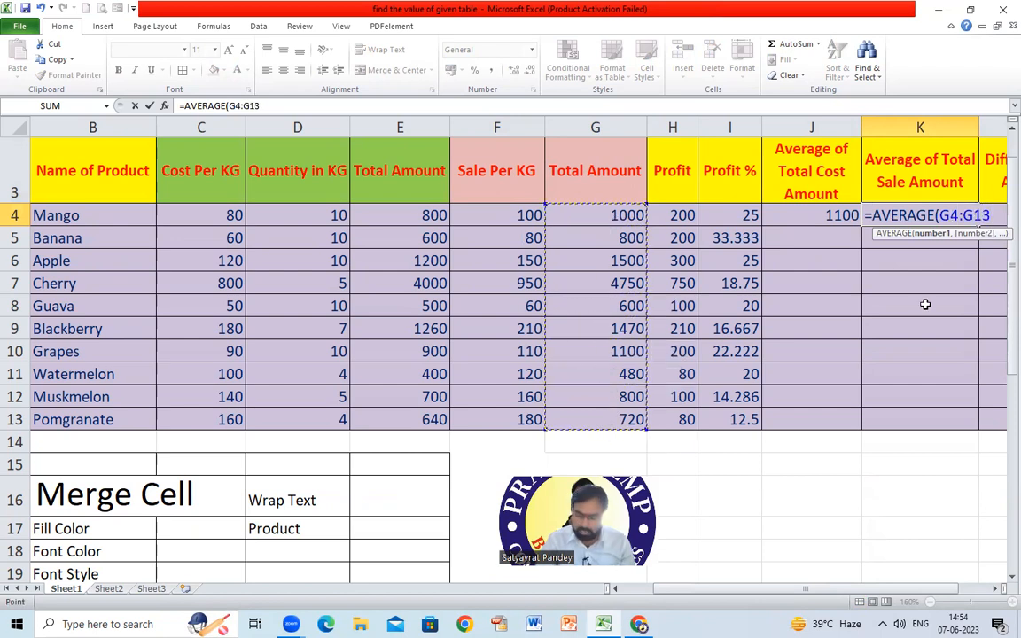
{"action": "type", "text": ")"}
{"action": "key", "text": "Return"}
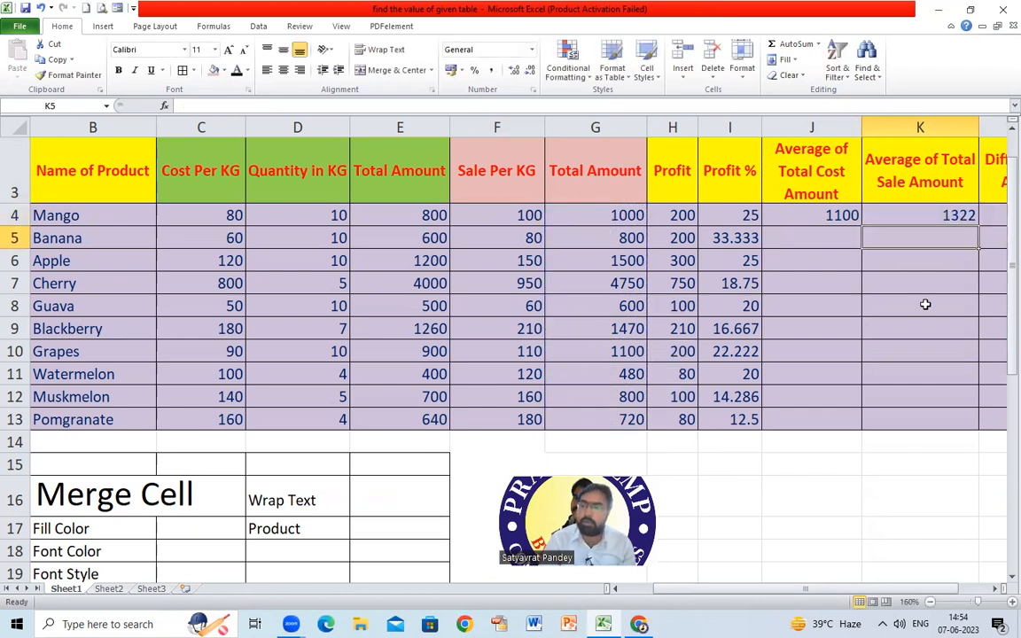
Calculate the difference between the sale and cost averages in L4 with the formula =(K4-J4)
{"action": "left_click_drag", "start_coordinate": [723, 589], "coordinate": [751, 589]}
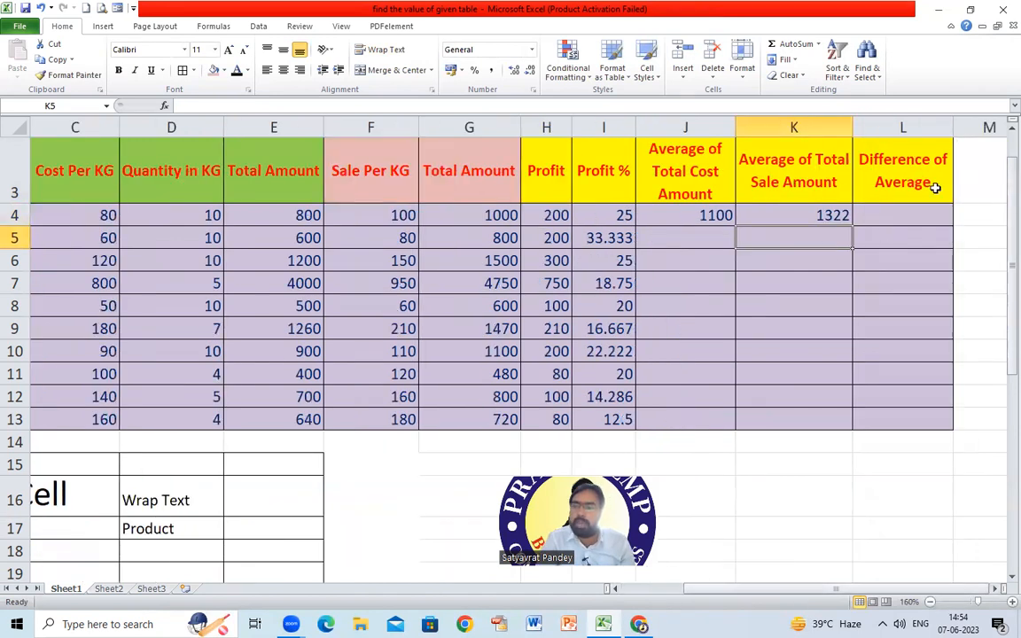
{"action": "left_click", "coordinate": [897, 216]}
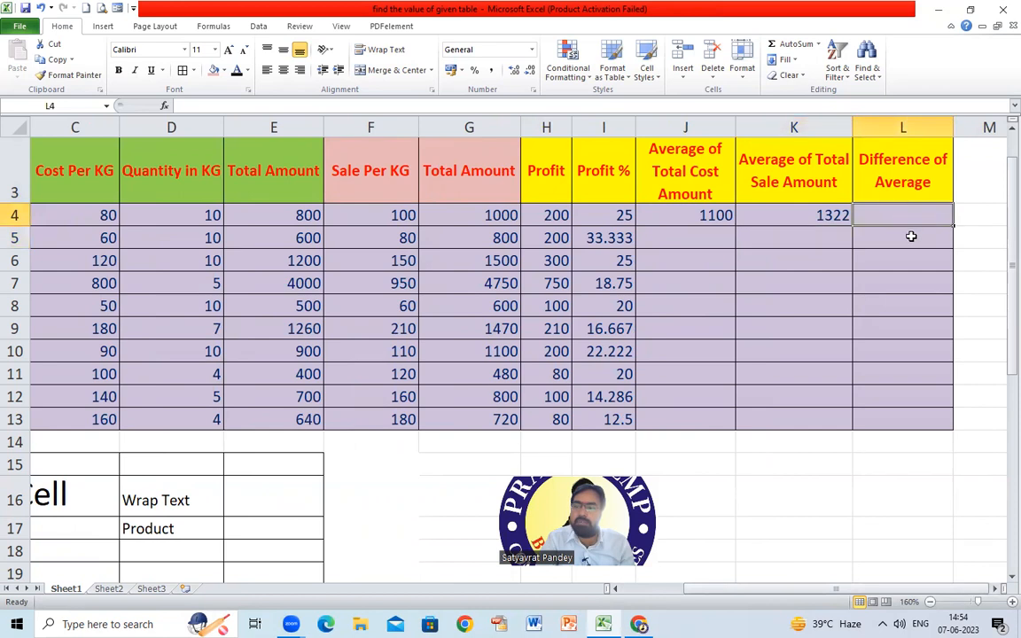
{"action": "type", "text": "="}
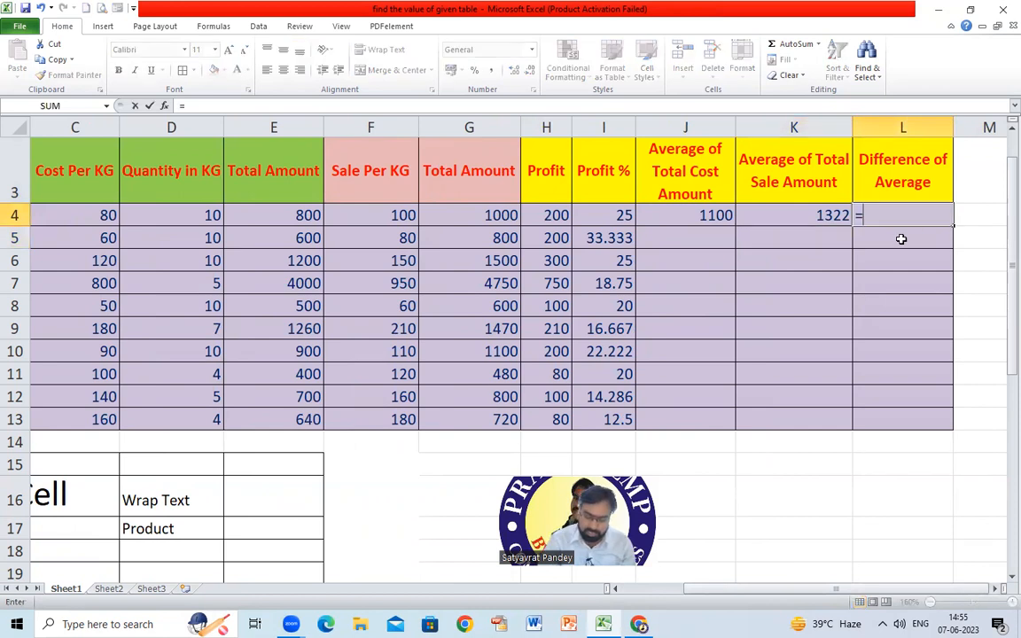
{"action": "type", "text": "("}
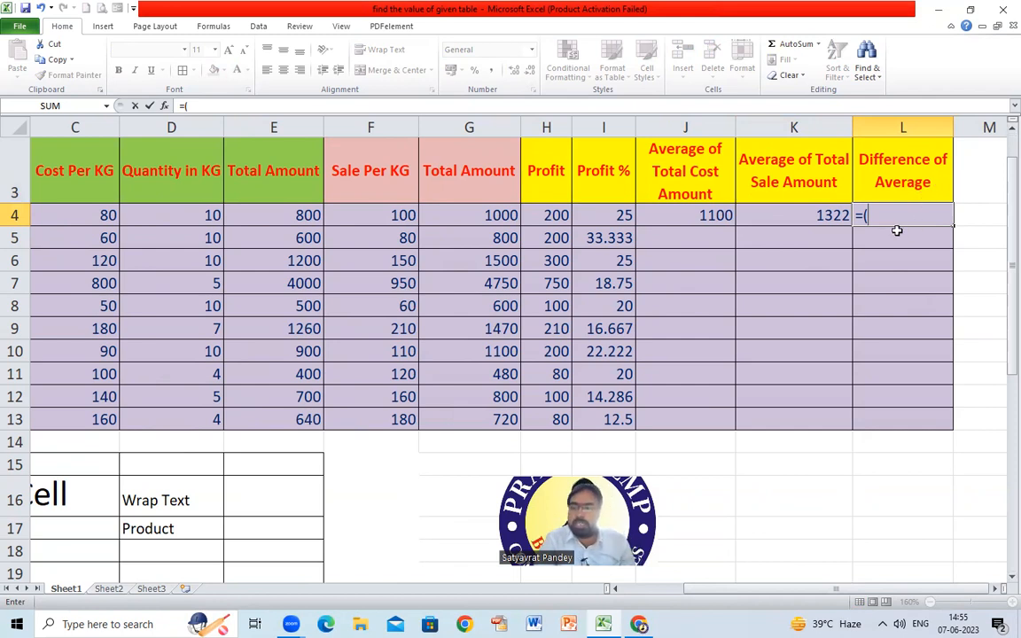
{"action": "left_click", "coordinate": [832, 215]}
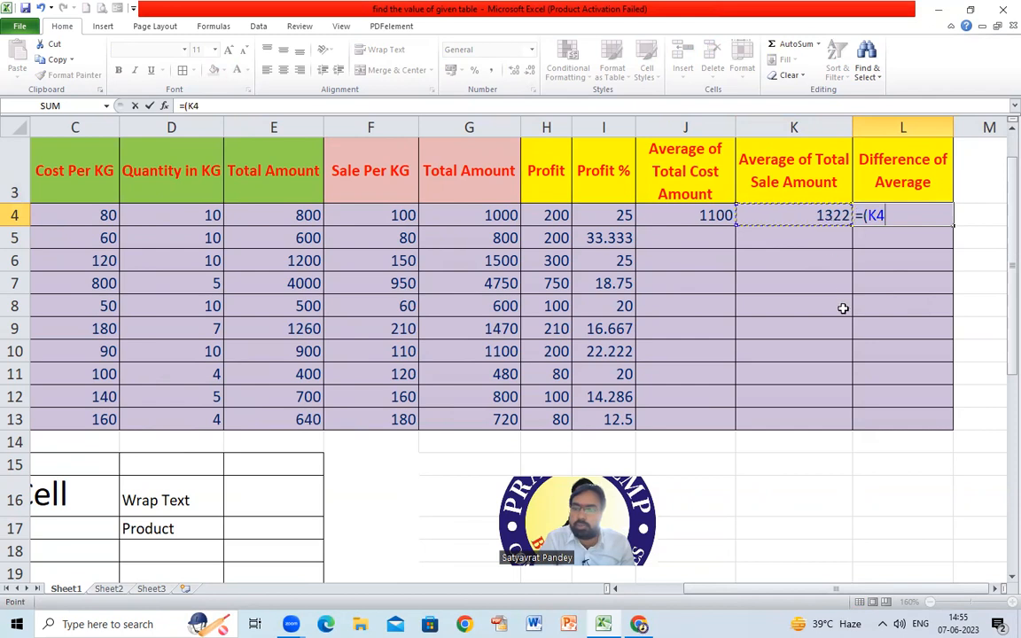
{"action": "type", "text": "-"}
{"action": "left_click", "coordinate": [700, 215]}
{"action": "type", "text": ")"}
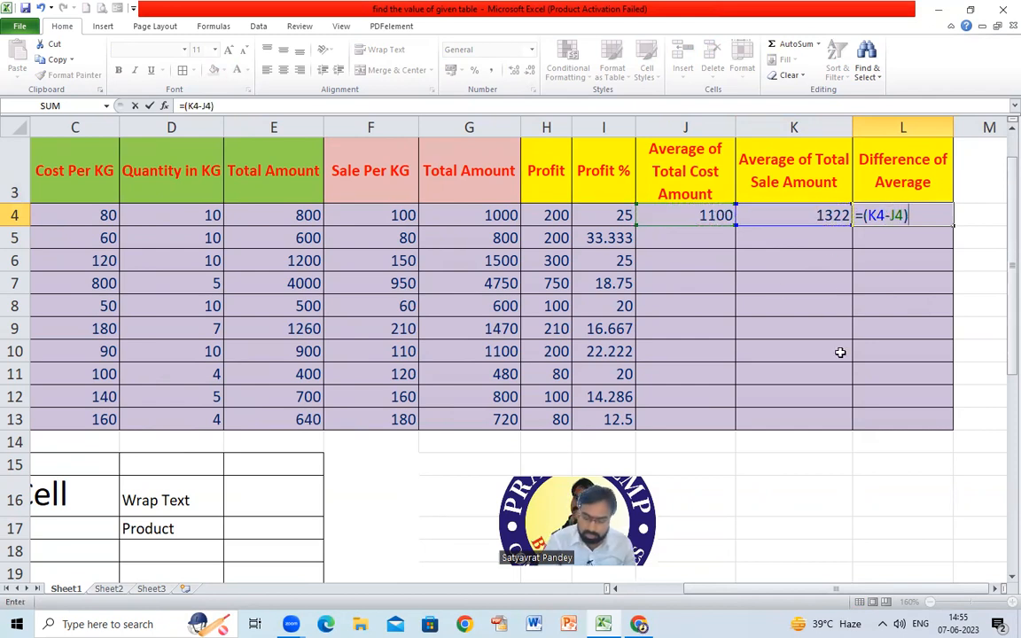
{"action": "key", "text": "Return"}
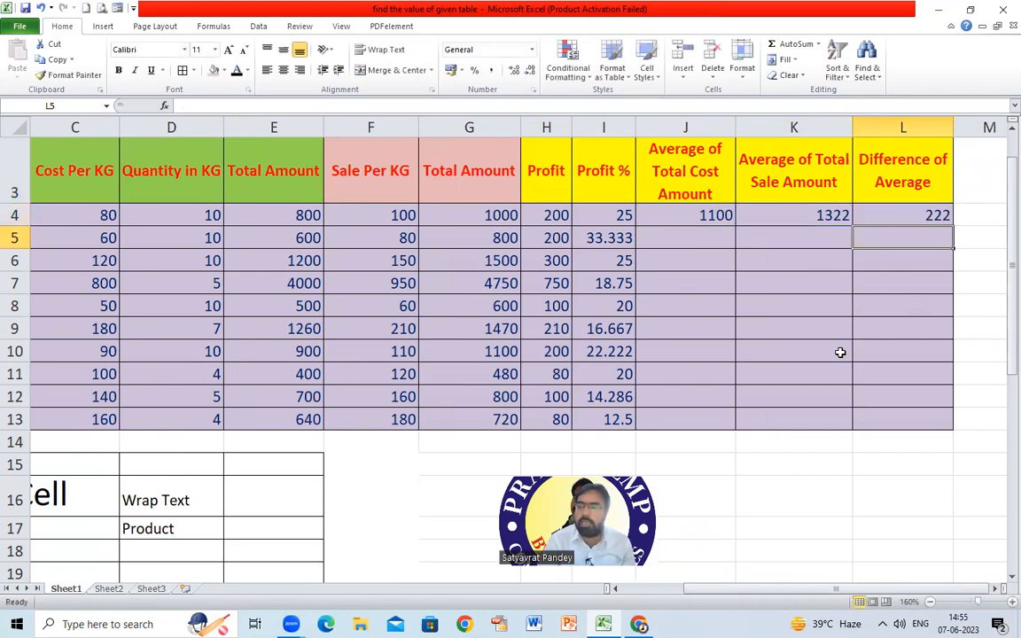
Review the total amount formulas in E4 and G4 alongside the averages and the difference formula in L4
{"action": "left_click", "coordinate": [914, 215]}
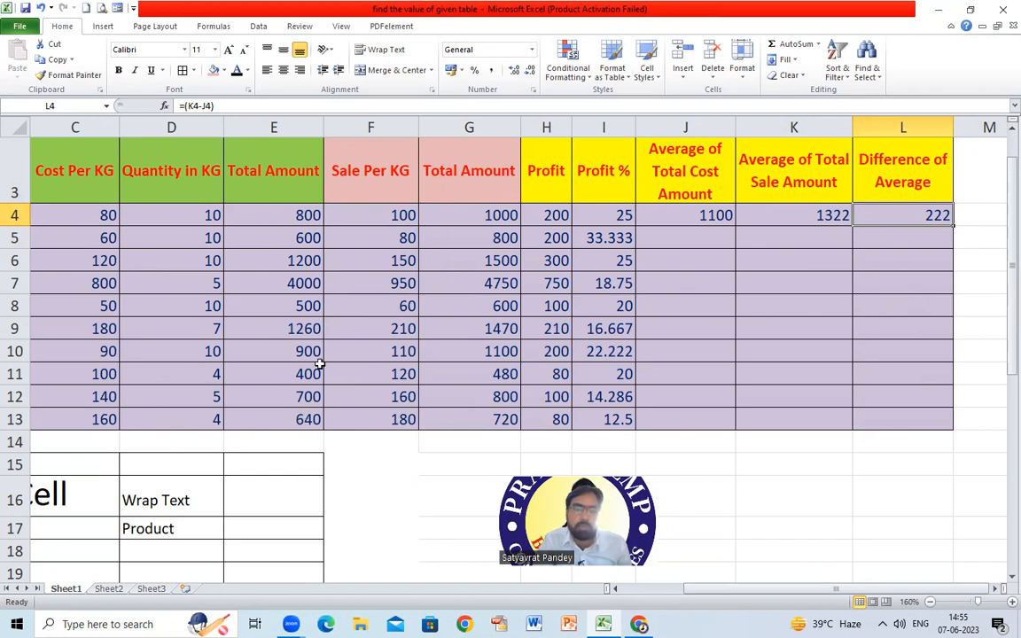
{"action": "left_click", "coordinate": [258, 213]}
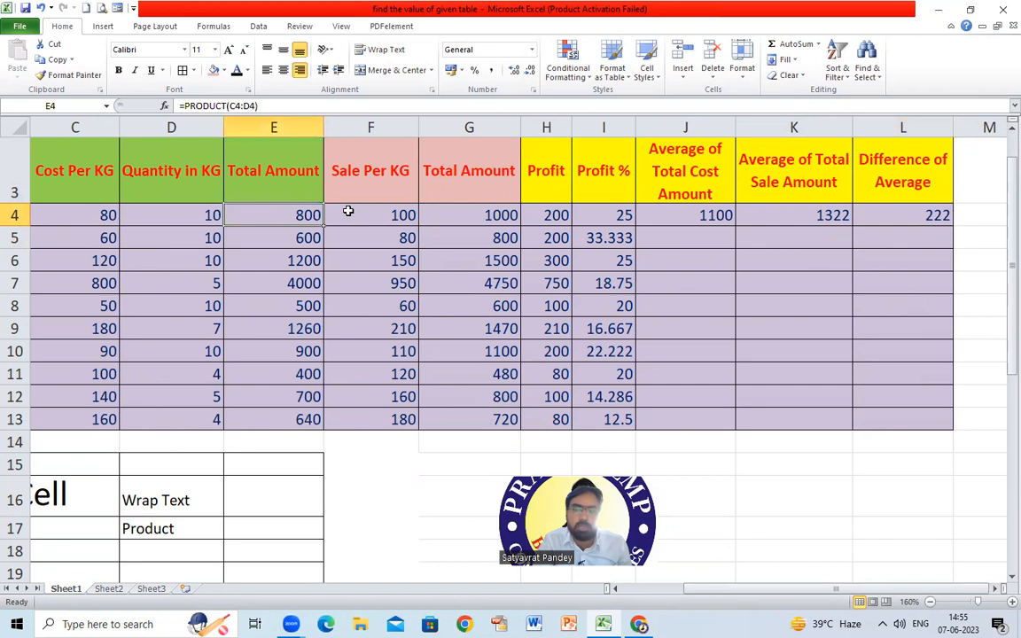
{"action": "left_click", "coordinate": [723, 230]}
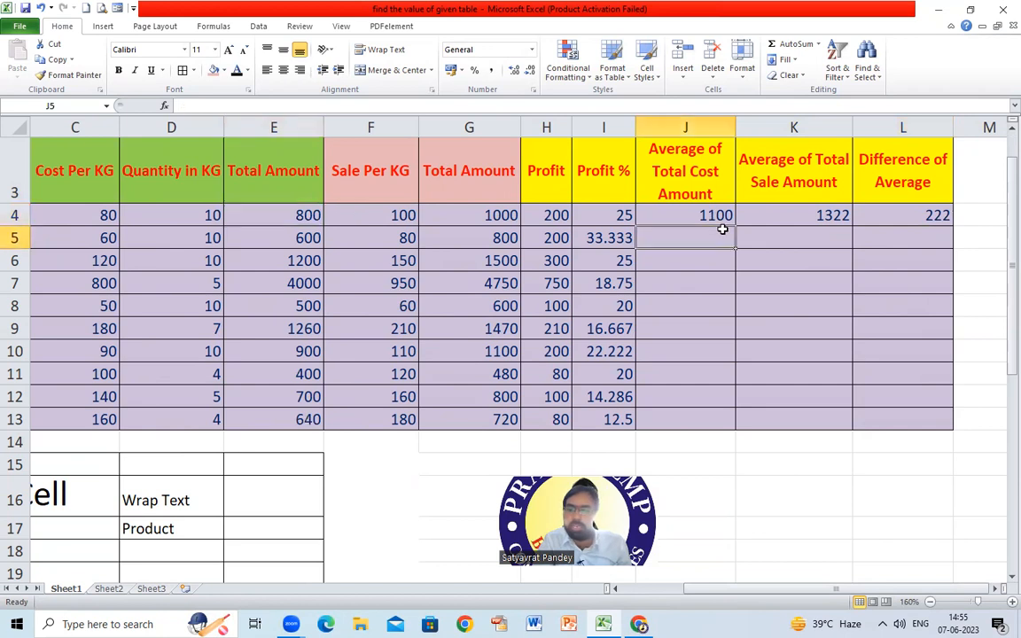
{"action": "left_click", "coordinate": [479, 213]}
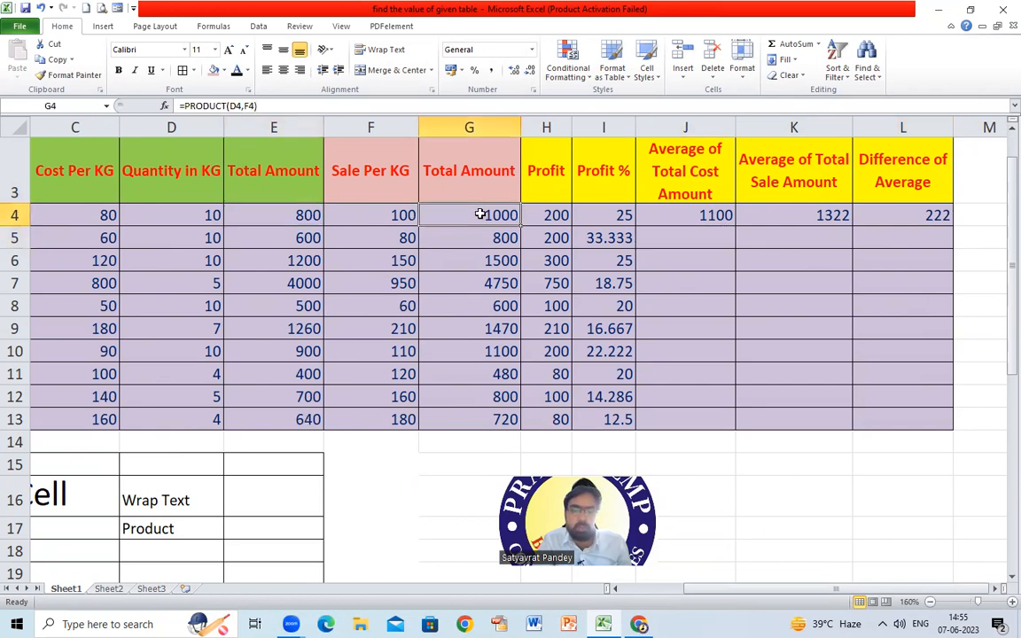
{"action": "left_click", "coordinate": [844, 221]}
{"action": "left_click", "coordinate": [913, 215]}
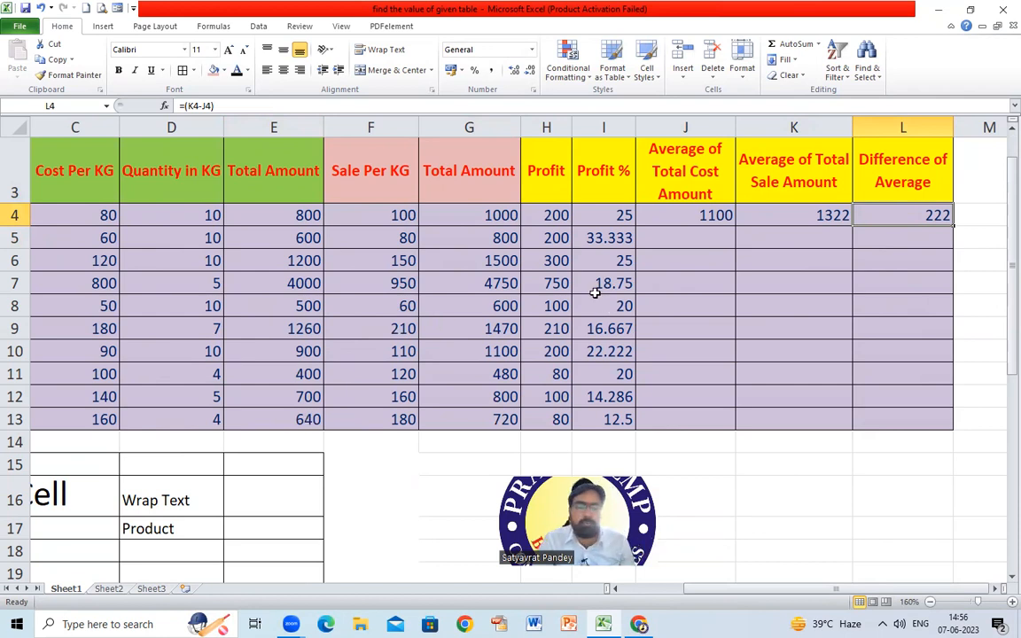
Add Percentage, Average and Subtraction to the list of used features in D18:D20, below Product
{"action": "scroll", "coordinate": [592, 291], "scroll_direction": "down", "scroll_amount": 1}
{"action": "scroll", "coordinate": [592, 299], "scroll_direction": "down", "scroll_amount": 1}
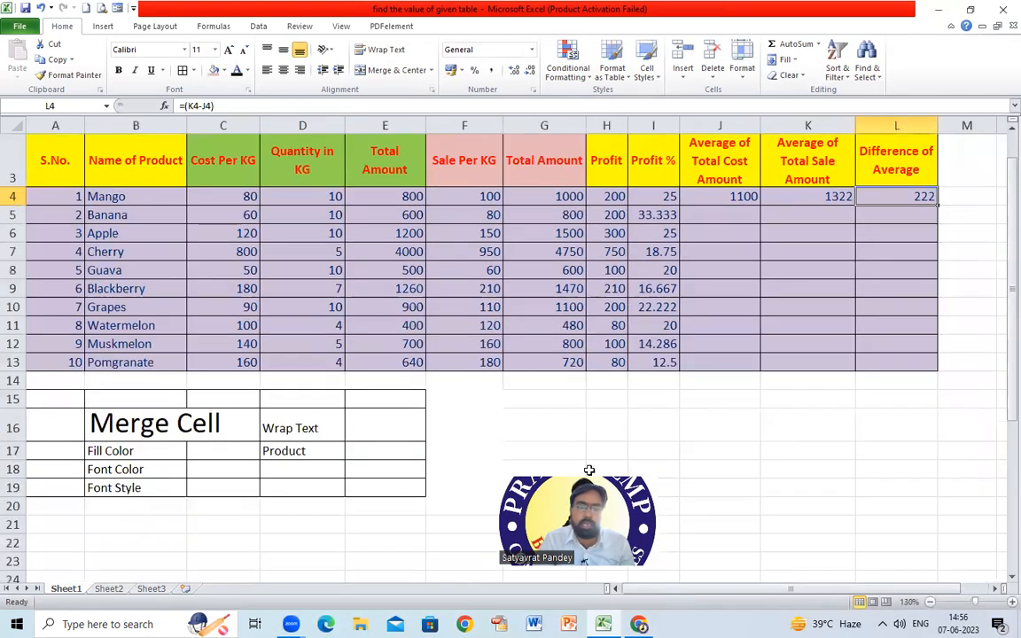
{"action": "left_click", "coordinate": [281, 469]}
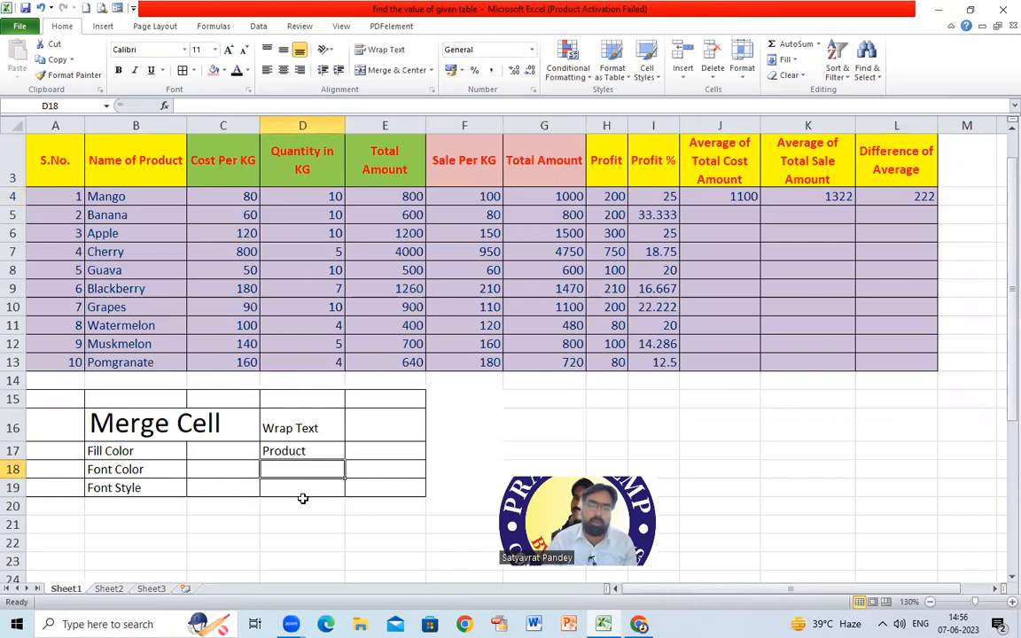
{"action": "type", "text": "Percentage"}
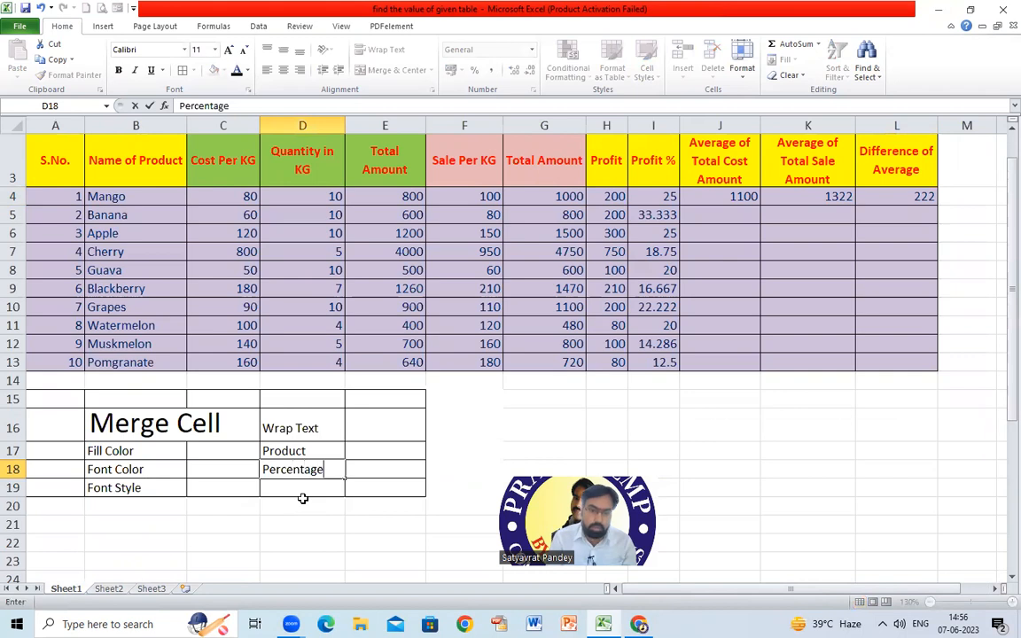
{"action": "key", "text": "Return"}
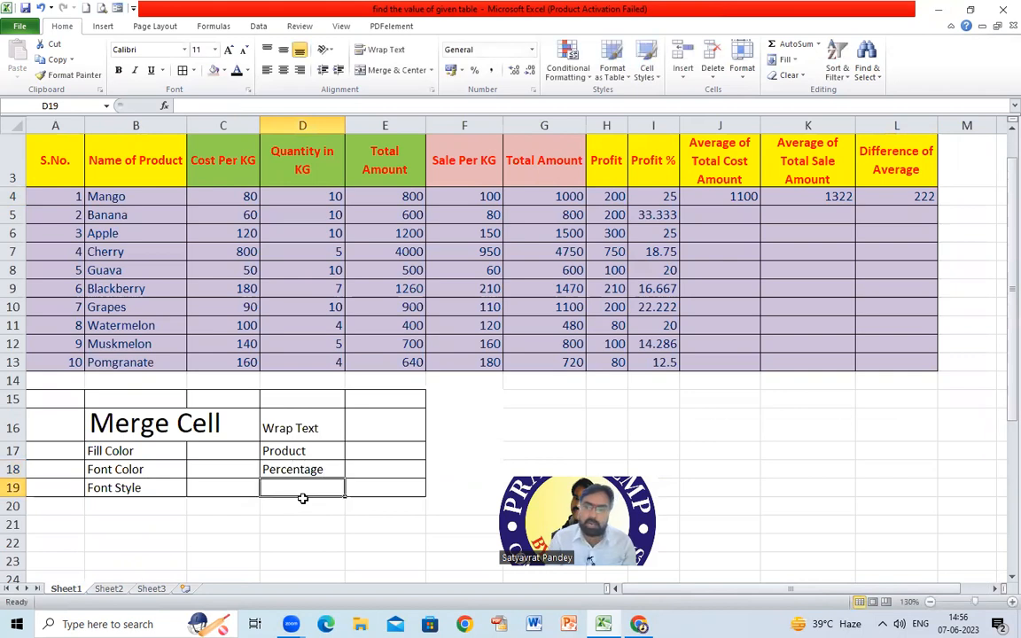
{"action": "type", "text": "Average"}
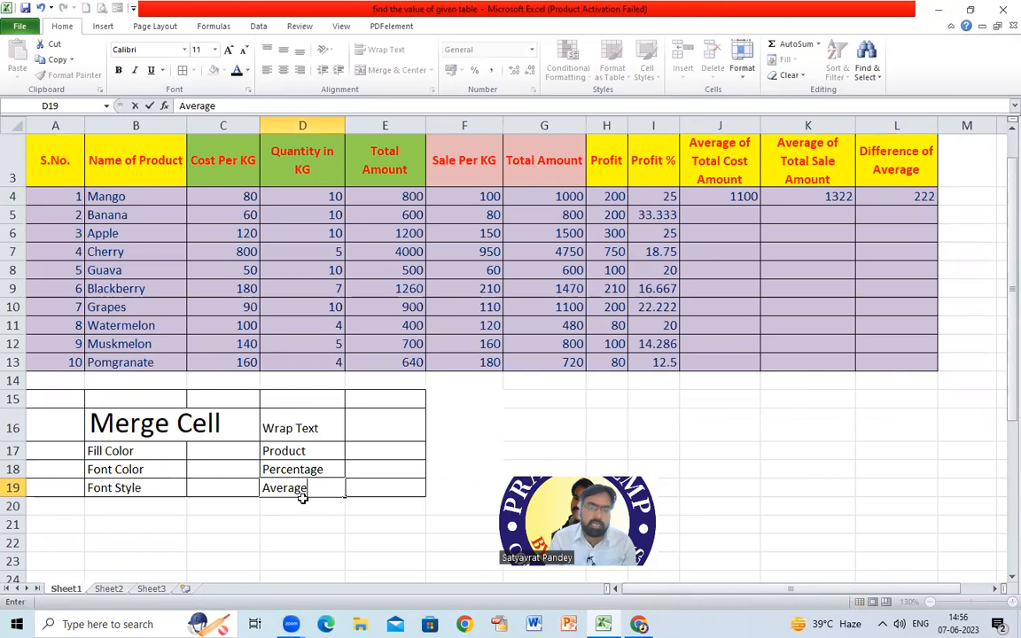
{"action": "key", "text": "Return"}
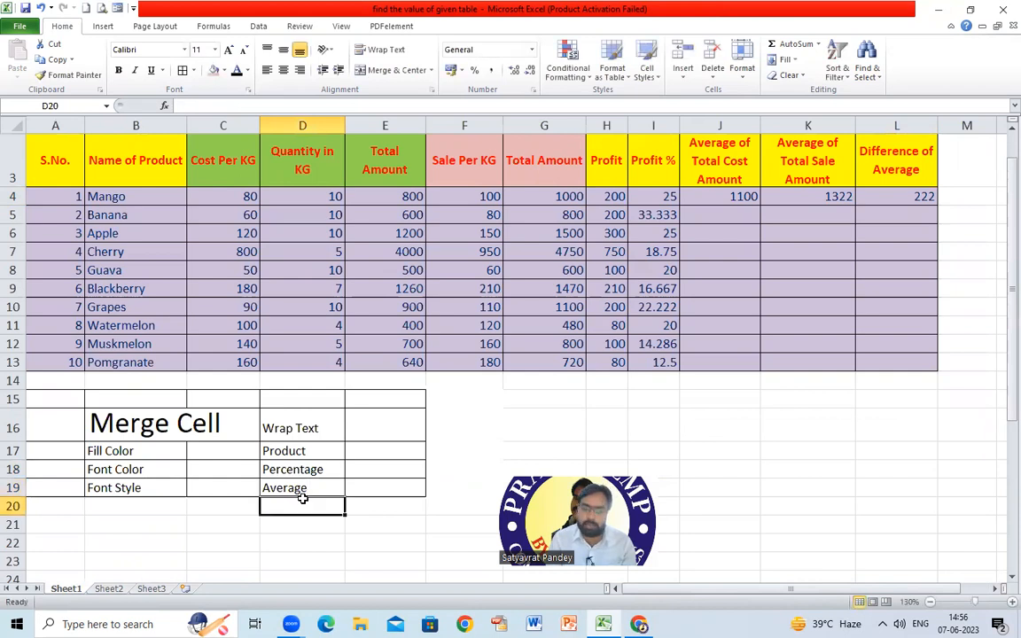
{"action": "type", "text": "Subtraction"}
{"action": "key", "text": "Return"}
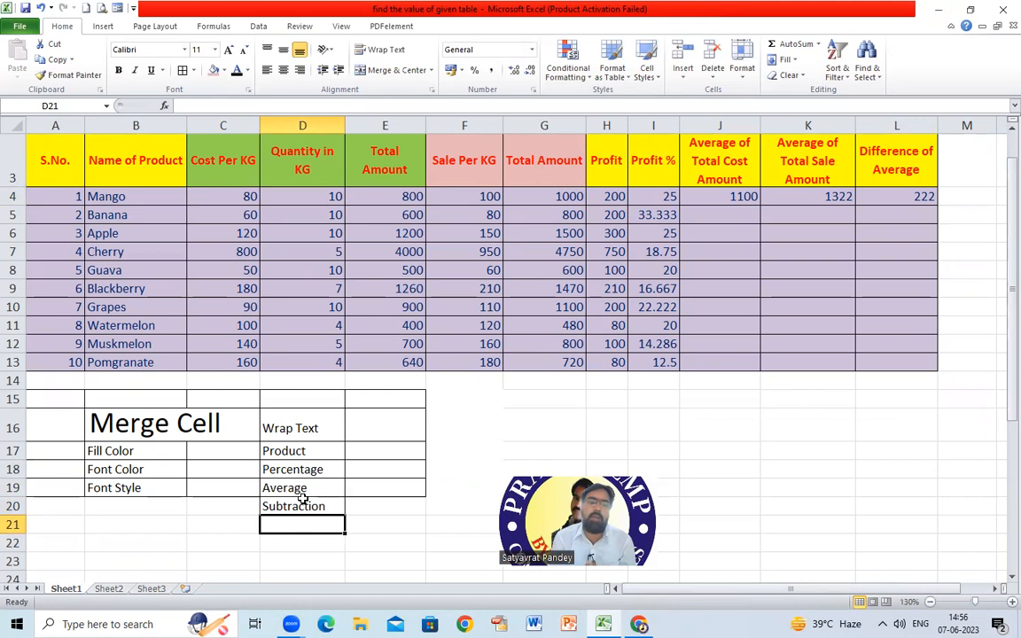
Total the cost amounts E4:E13 in E14 with AutoSum
{"action": "left_click_drag", "start_coordinate": [403, 197], "coordinate": [407, 376]}
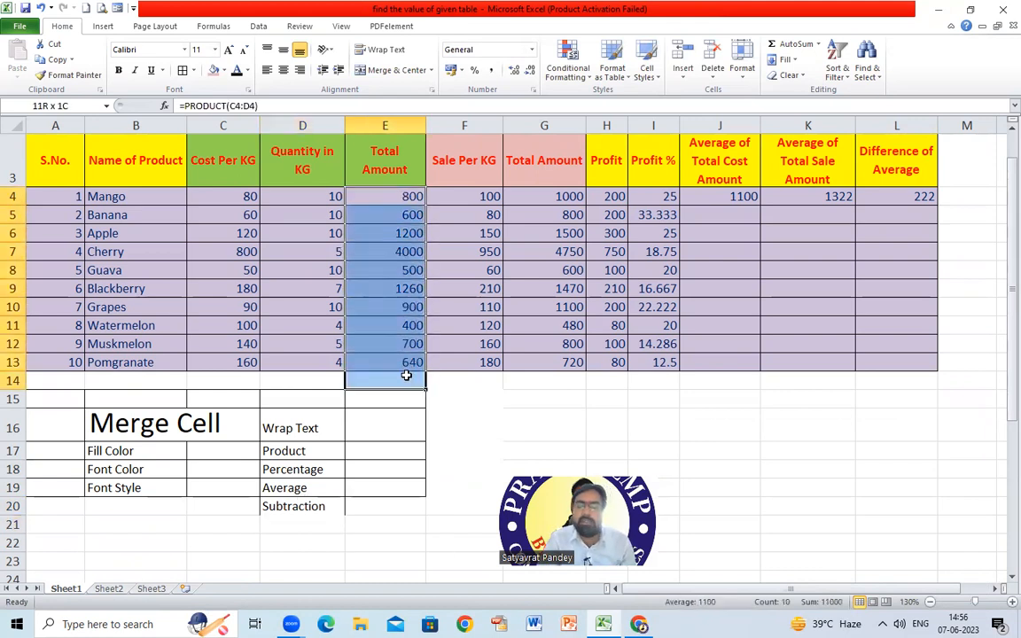
{"action": "left_click_drag", "start_coordinate": [406, 376], "coordinate": [401, 381]}
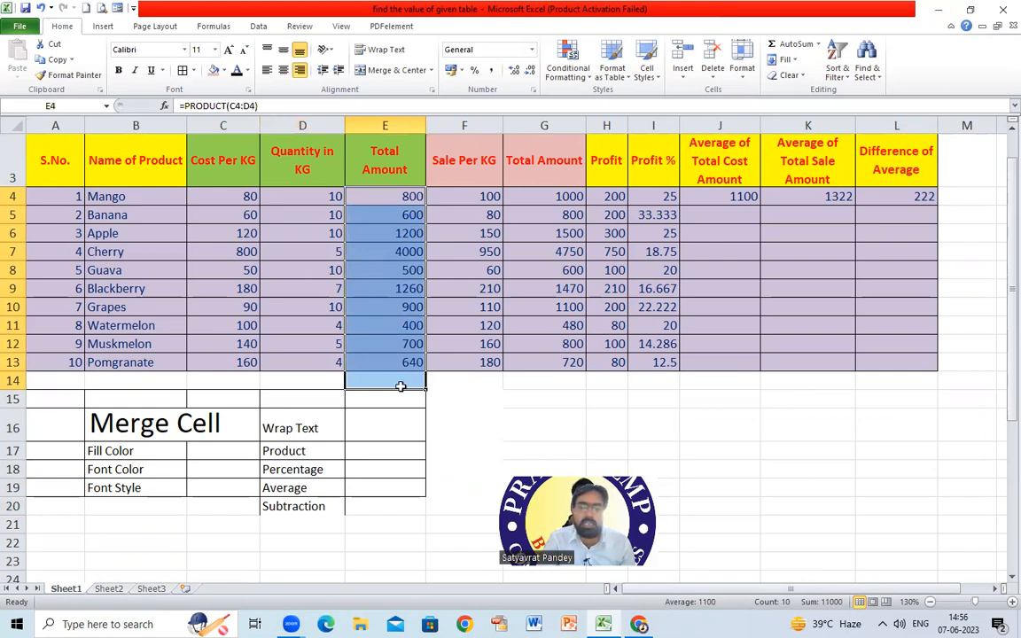
{"action": "key", "text": "alt+equal"}
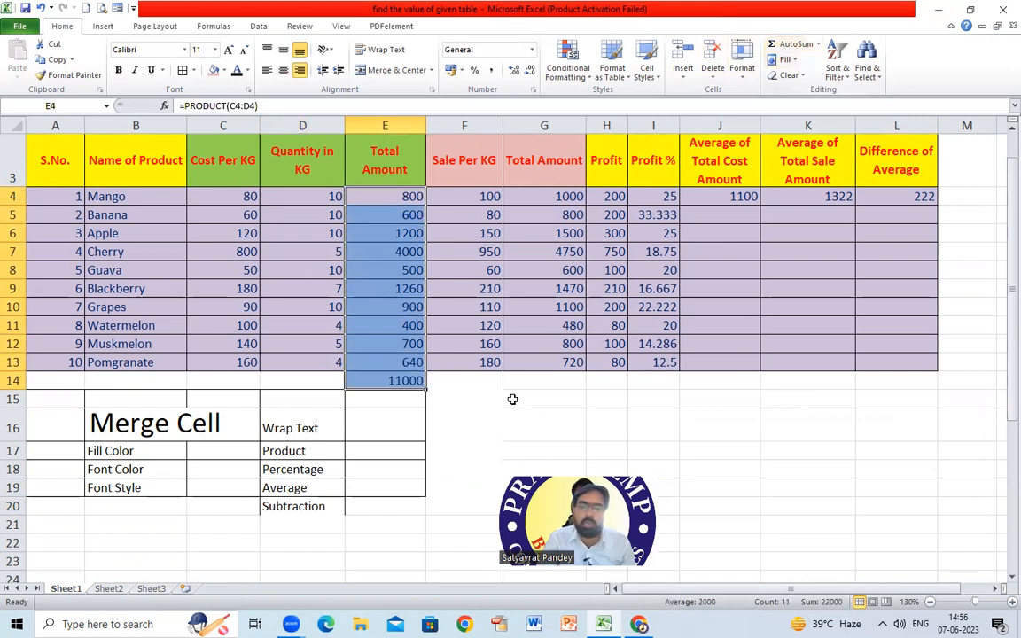
Total the sale amounts G4:G13 in G14 with AutoSum
{"action": "left_click", "coordinate": [527, 377]}
{"action": "left_click_drag", "start_coordinate": [551, 196], "coordinate": [560, 384]}
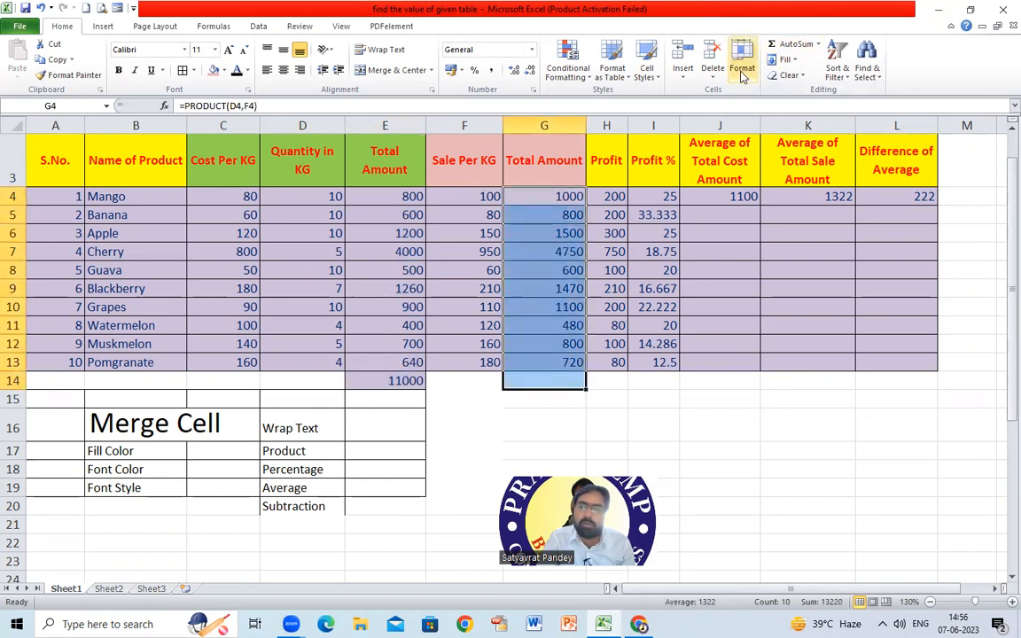
{"action": "left_click", "coordinate": [792, 43]}
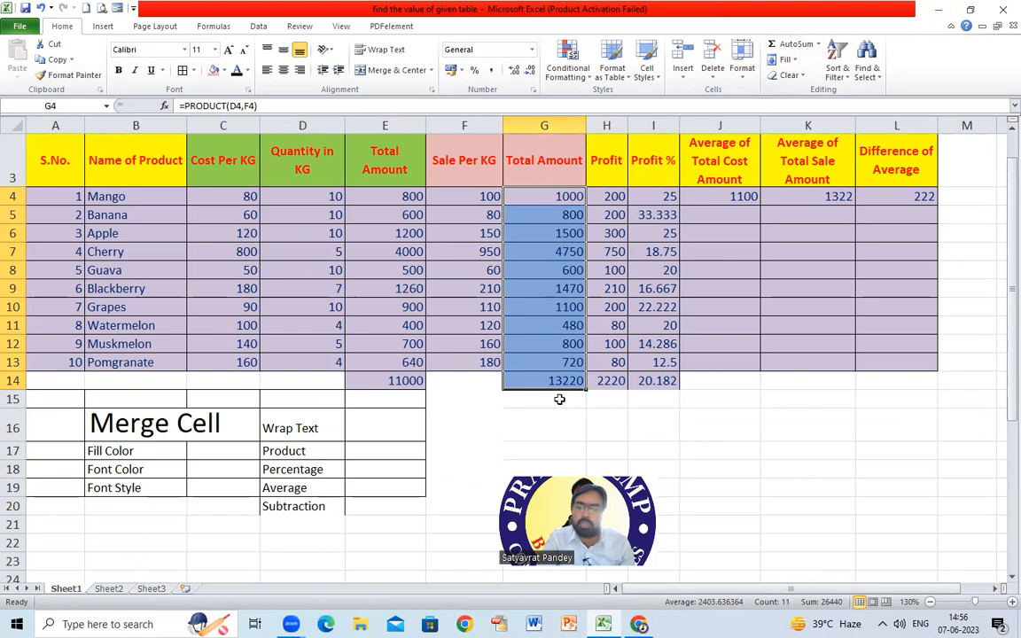
{"action": "left_click", "coordinate": [709, 383]}
{"action": "left_click", "coordinate": [566, 399]}
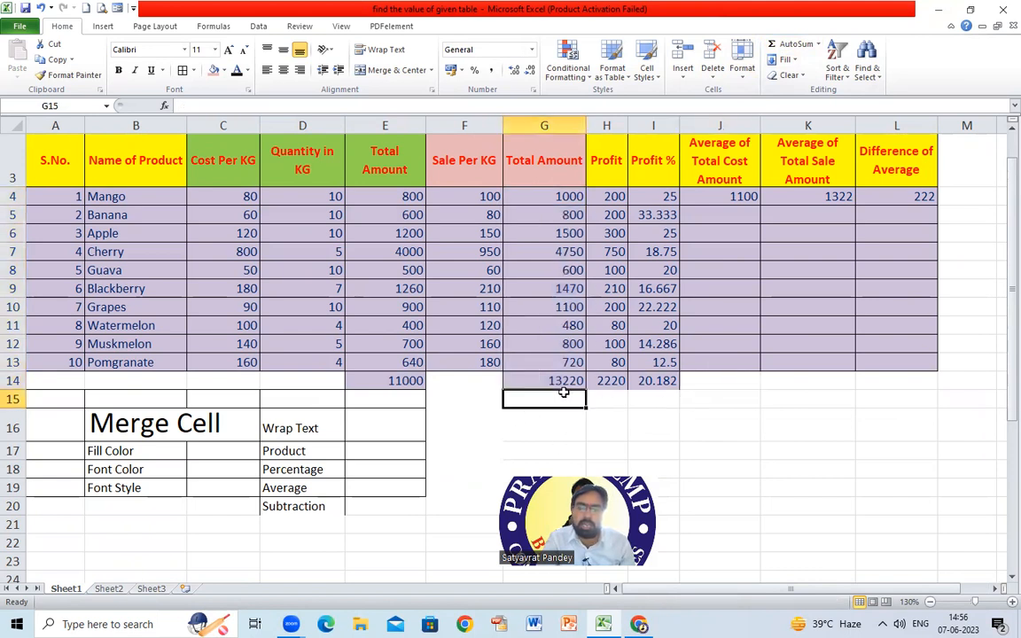
{"action": "left_click", "coordinate": [415, 382]}
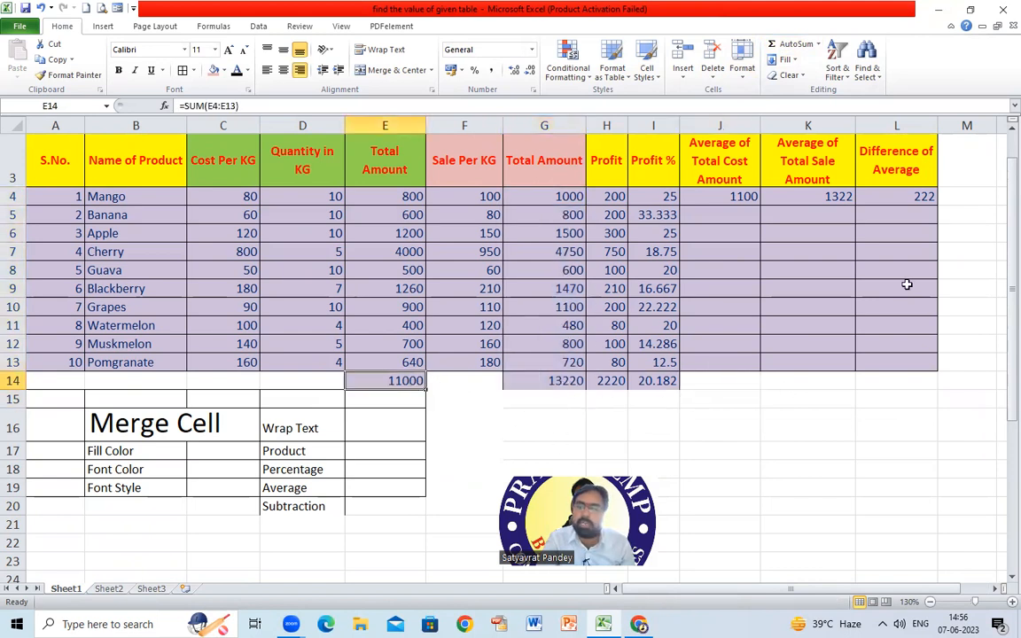
Cross-check the average total cost by entering the formula =(11000/10) in J16
{"action": "left_click", "coordinate": [918, 196]}
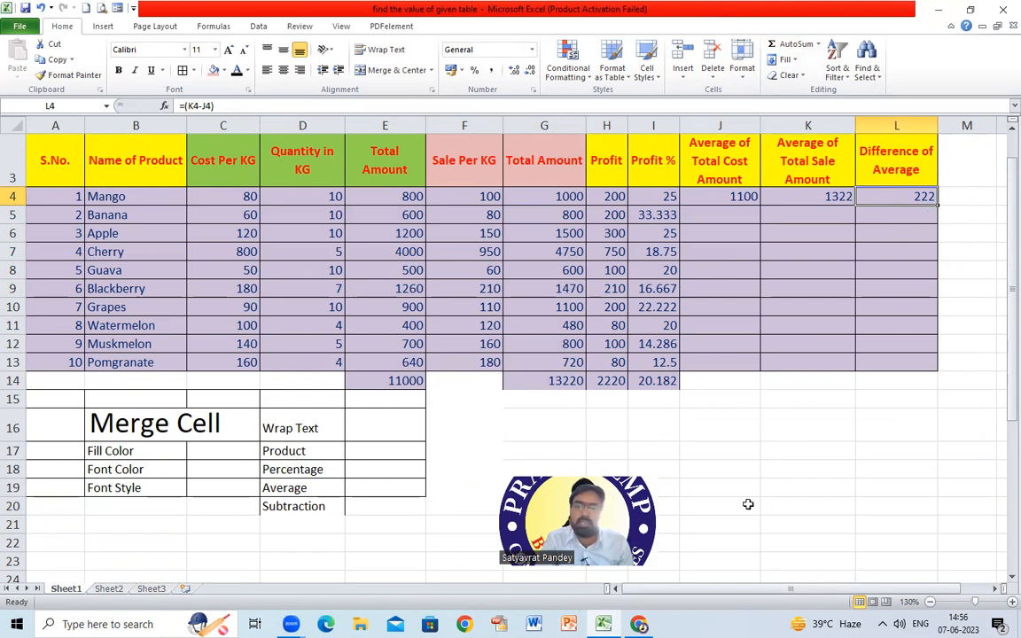
{"action": "left_click", "coordinate": [399, 388]}
{"action": "left_click", "coordinate": [748, 431]}
{"action": "type", "text": "="}
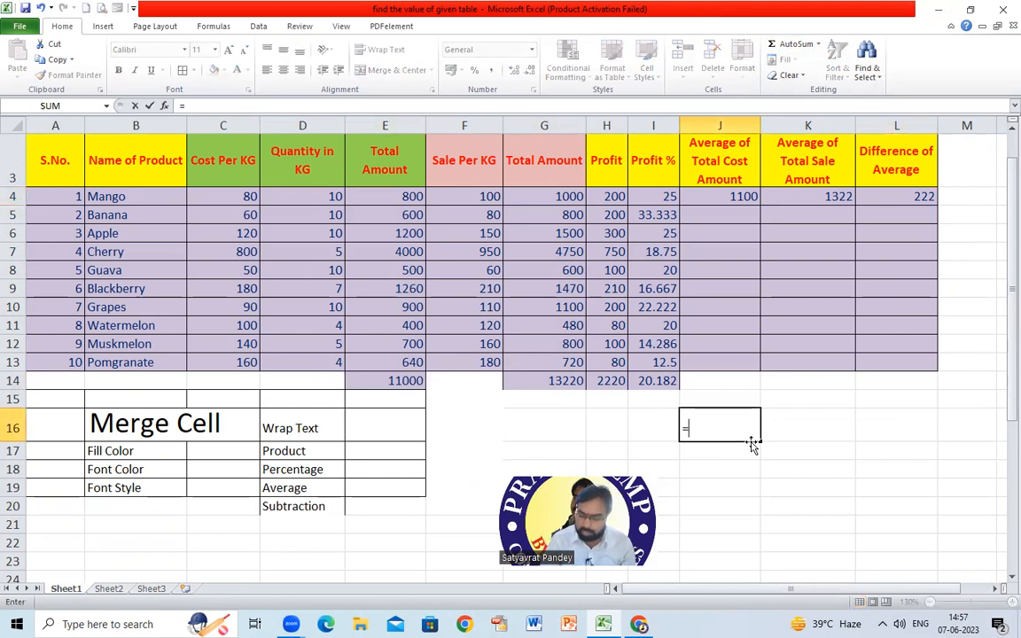
{"action": "type", "text": "(11000/"}
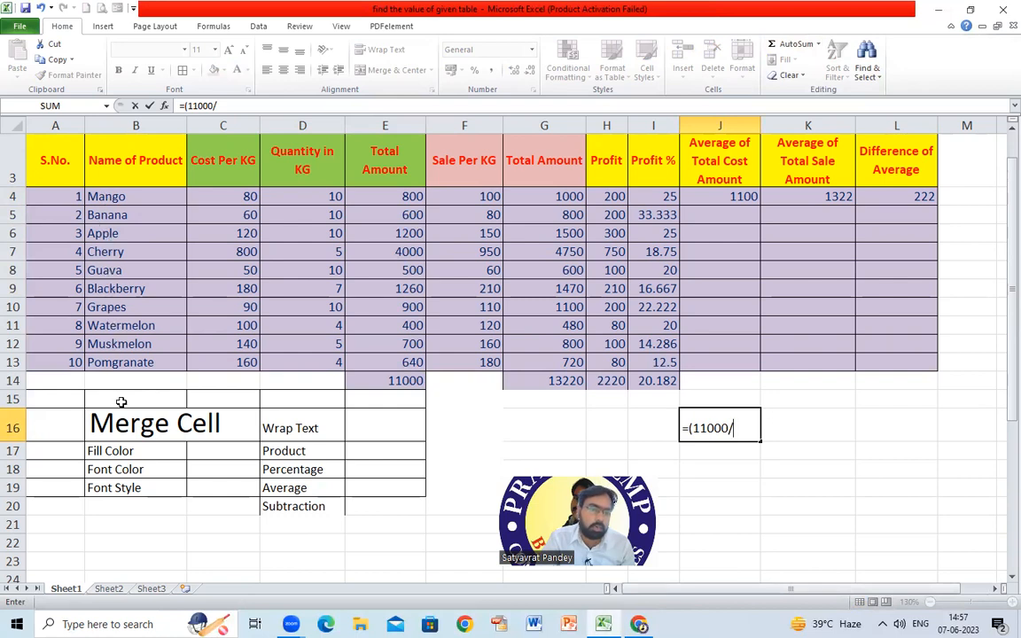
{"action": "type", "text": "10"}
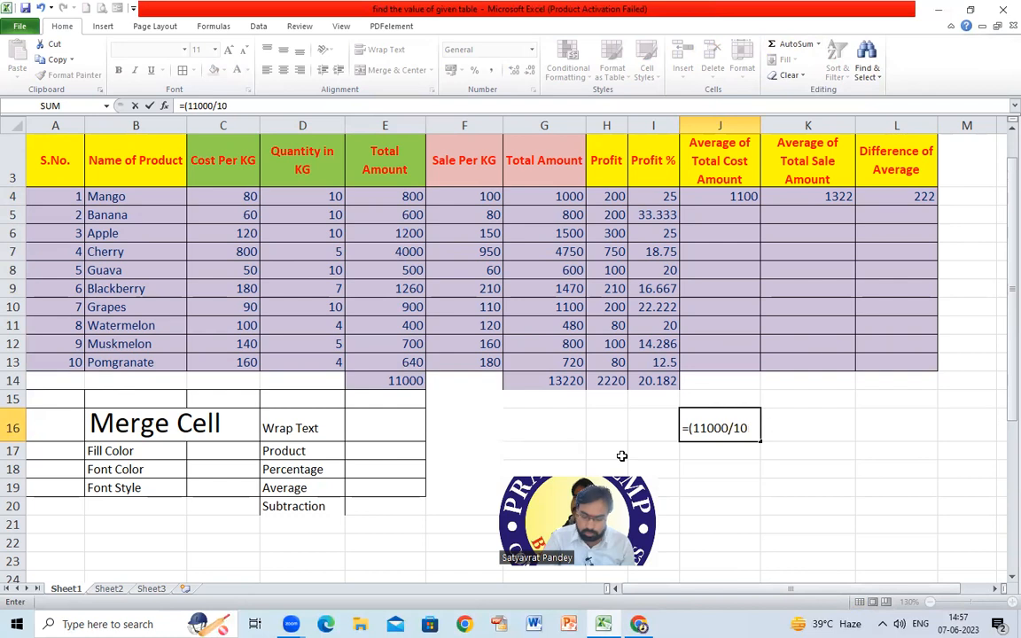
{"action": "key", "text": "Return"}
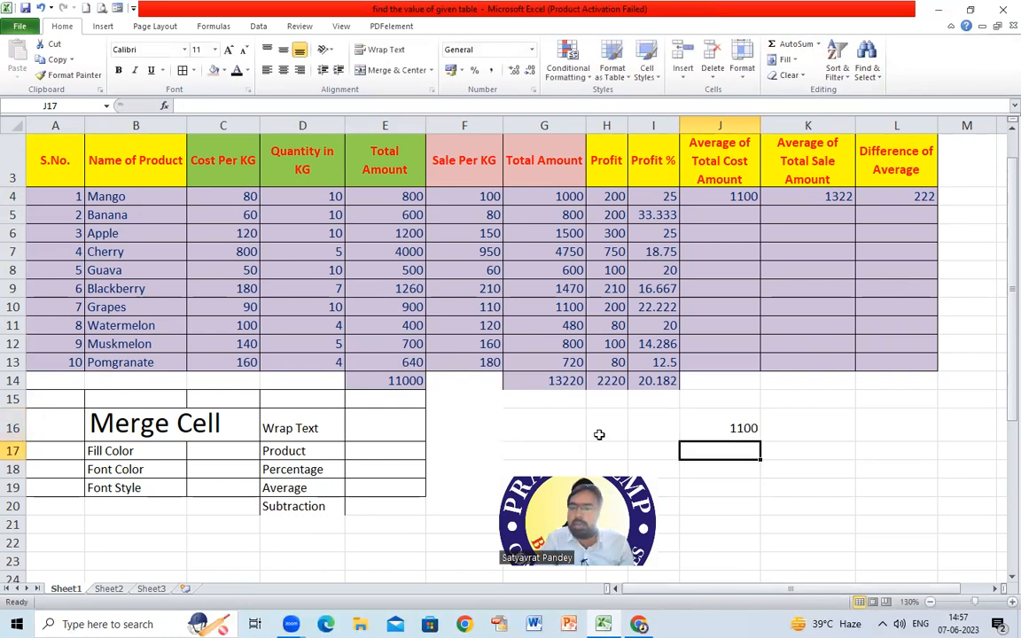
{"action": "left_click", "coordinate": [734, 428]}
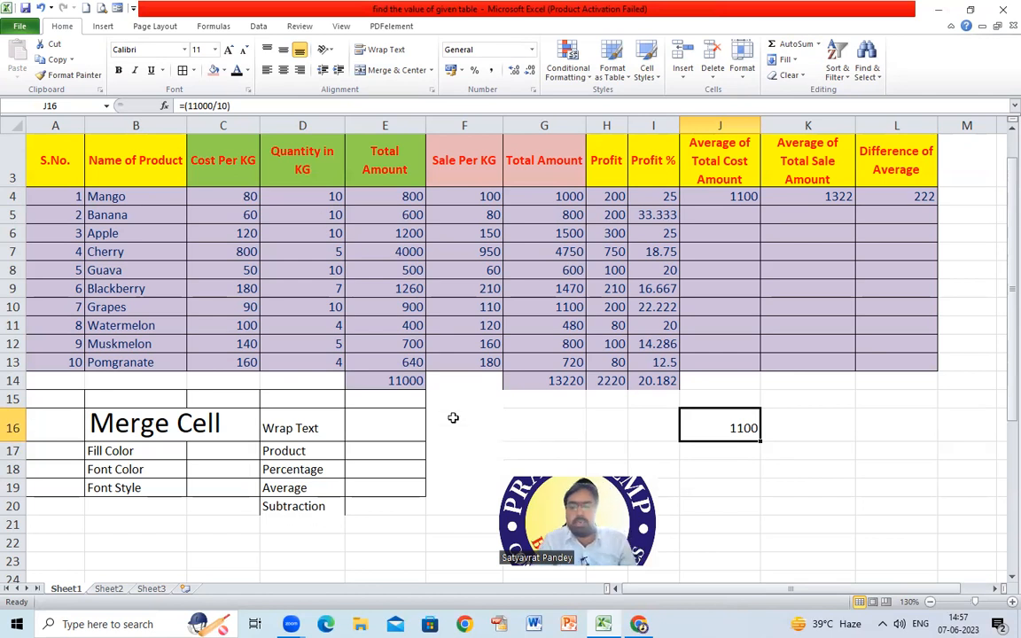
{"action": "scroll", "coordinate": [453, 420], "scroll_direction": "down", "scroll_amount": 2}
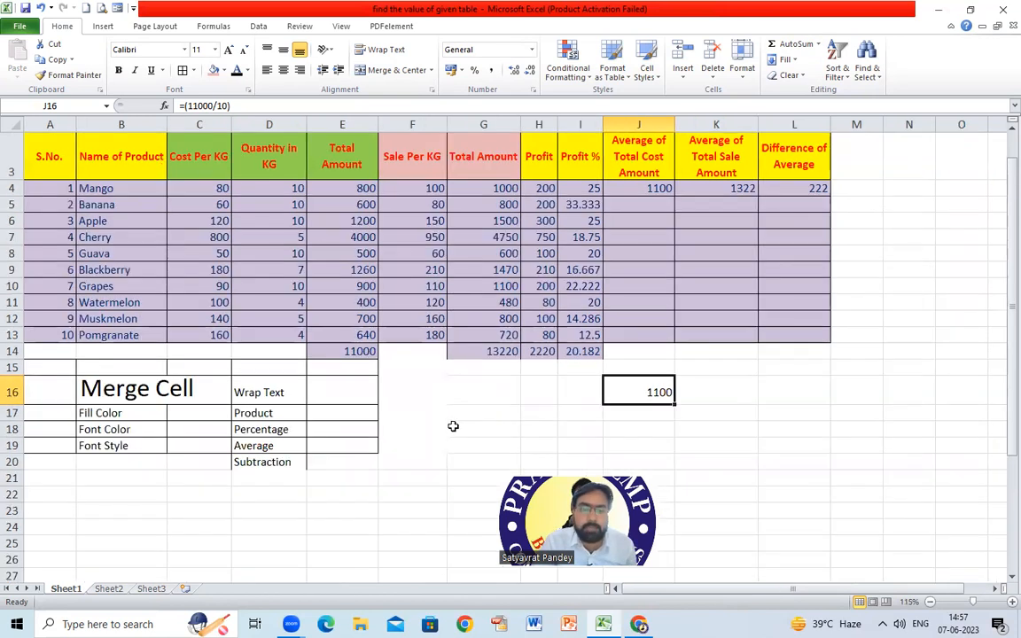
{"action": "scroll", "coordinate": [511, 470], "scroll_direction": "up", "scroll_amount": 1}
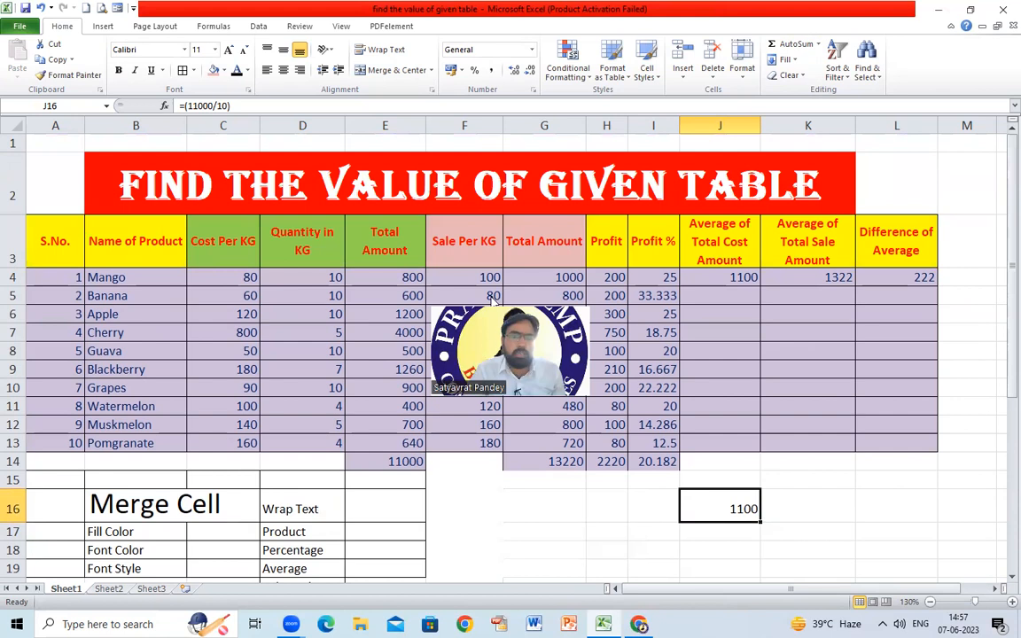
{"action": "left_click_drag", "start_coordinate": [1011, 258], "coordinate": [1009, 267]}
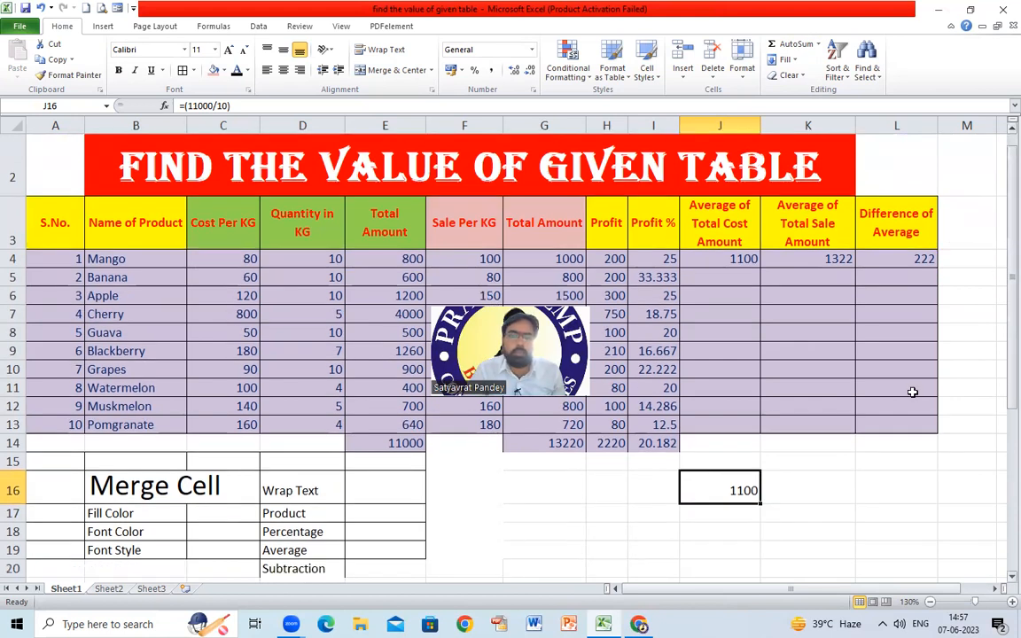
{"action": "left_click_drag", "start_coordinate": [590, 396], "coordinate": [698, 484]}
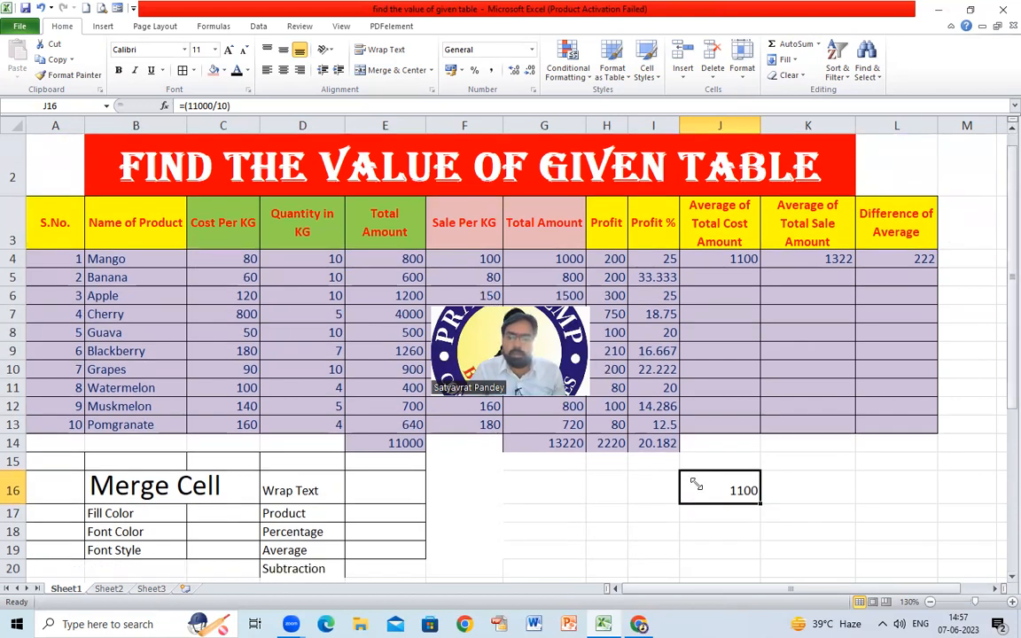